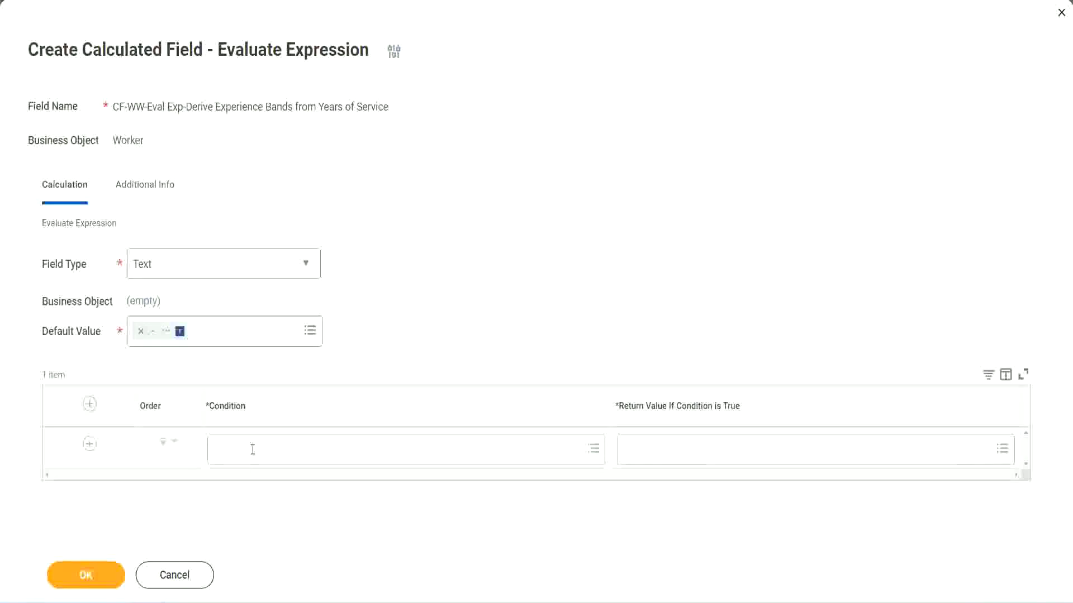
Copy the Field 1 name from the Notepad++ notes and set CF-WW-TF-Length of Service between 0 and 7 years as the first condition
left_click(252, 450)
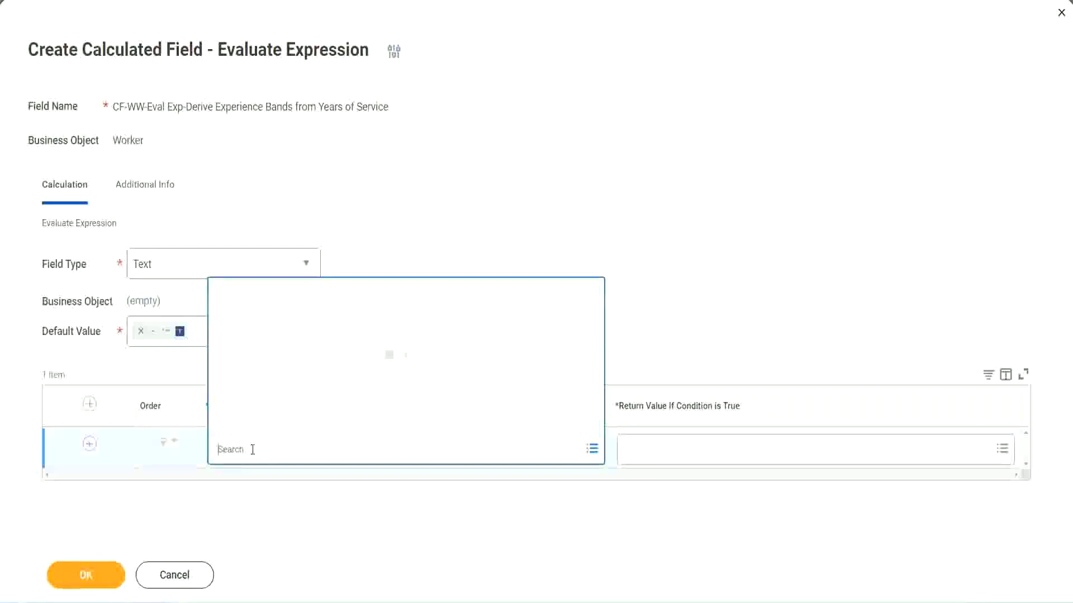
left_click(411, 254)
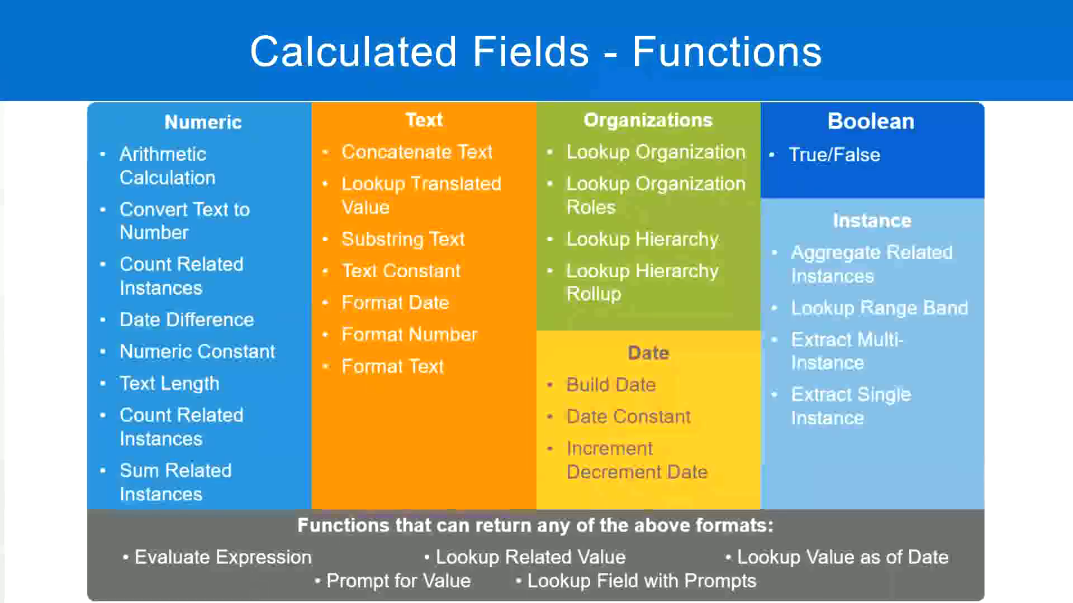
key("alt+Tab")
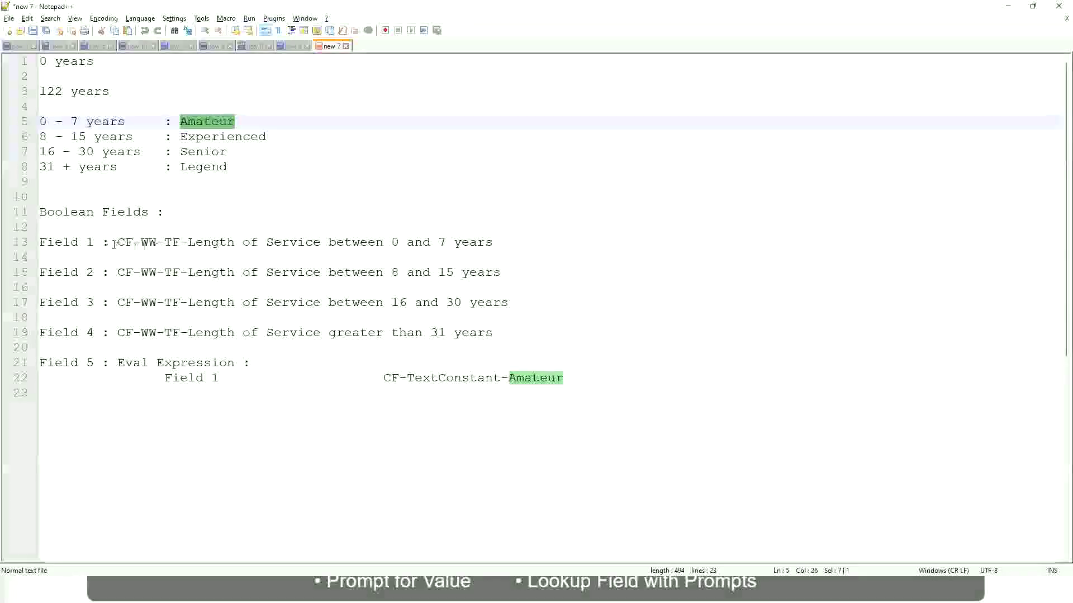
left_click_drag(118, 242, 494, 246)
key("ctrl+c")
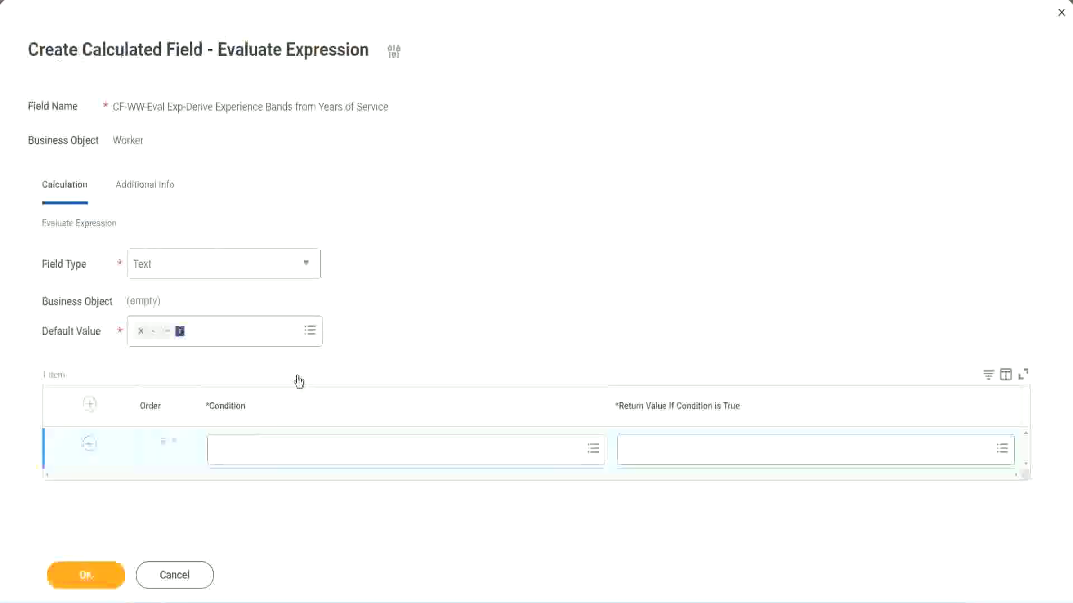
left_click(273, 454)
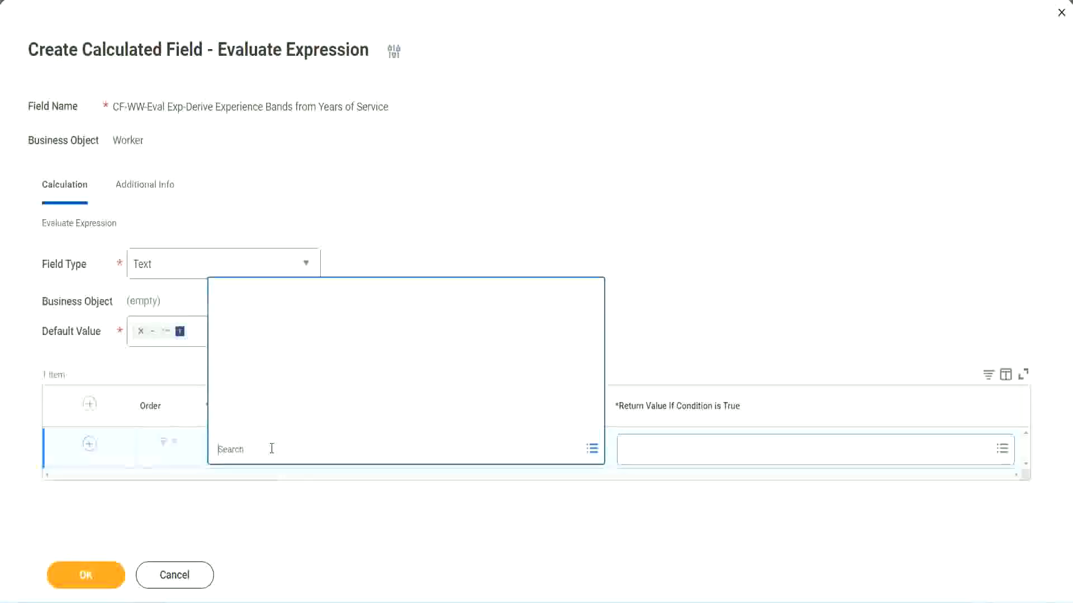
key("ctrl+v")
key("Return")
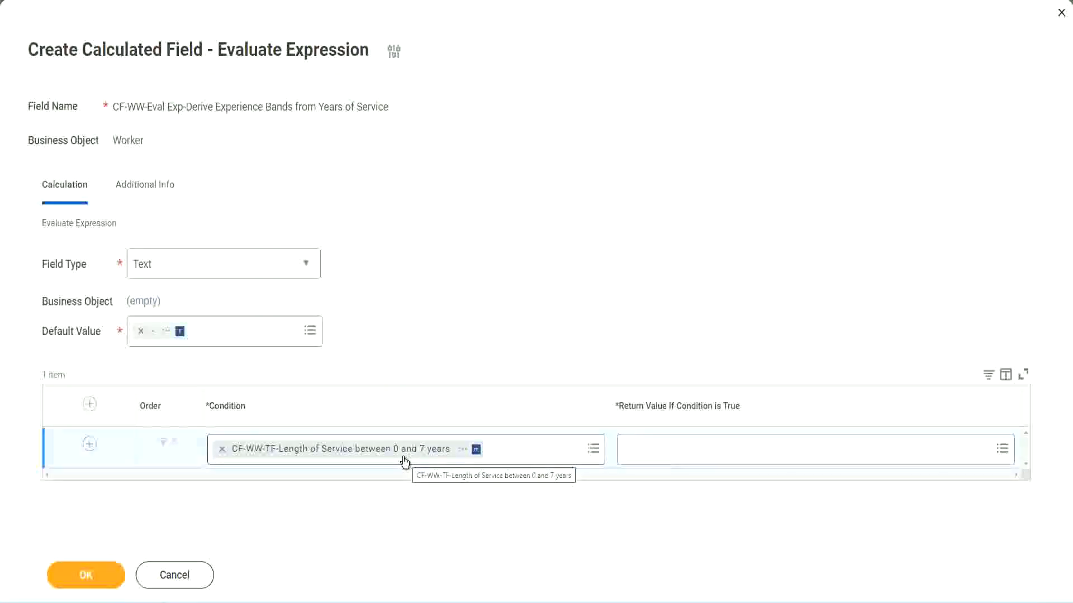
left_click(698, 459)
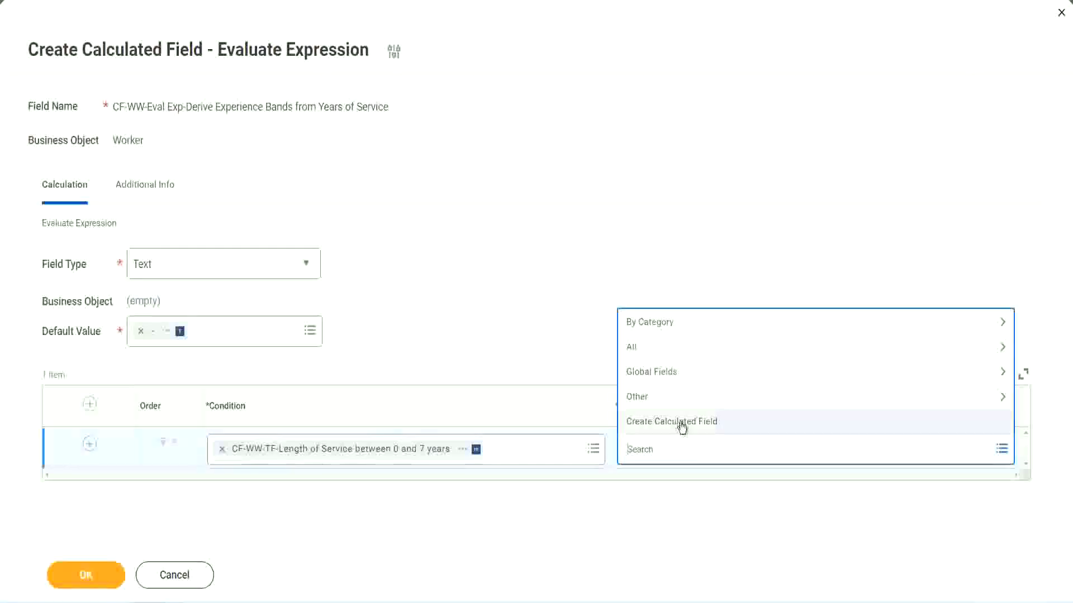
left_click(623, 279)
left_click(647, 457)
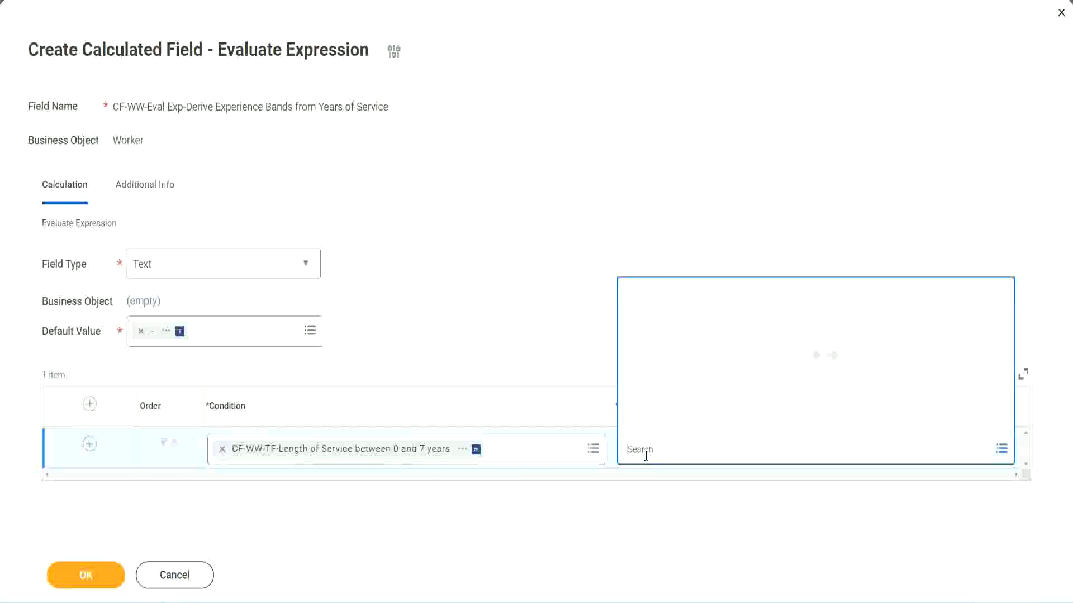
type("Amaterue")
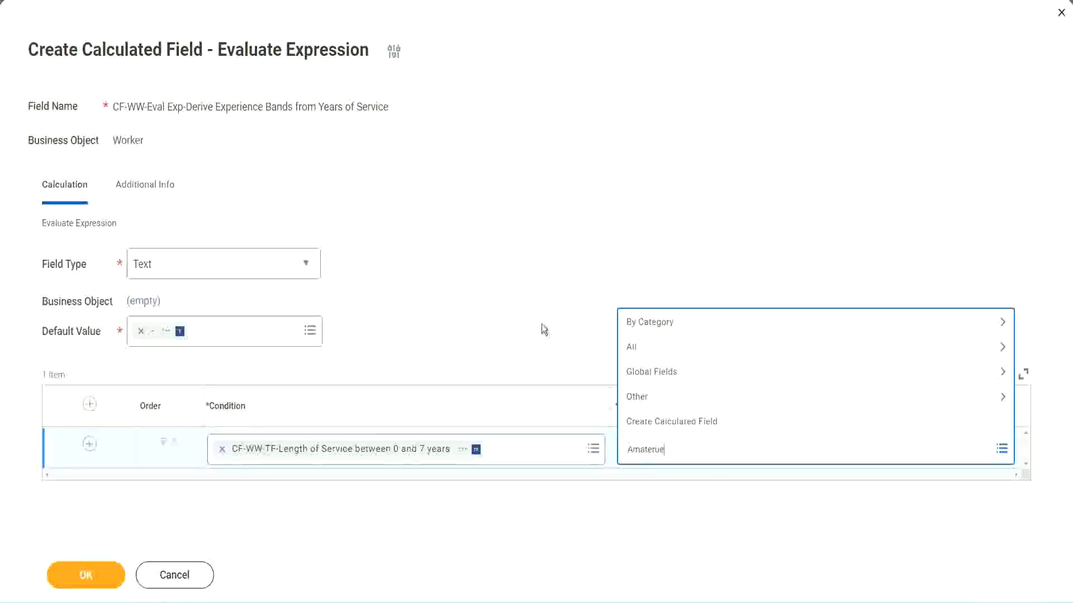
left_click(542, 324)
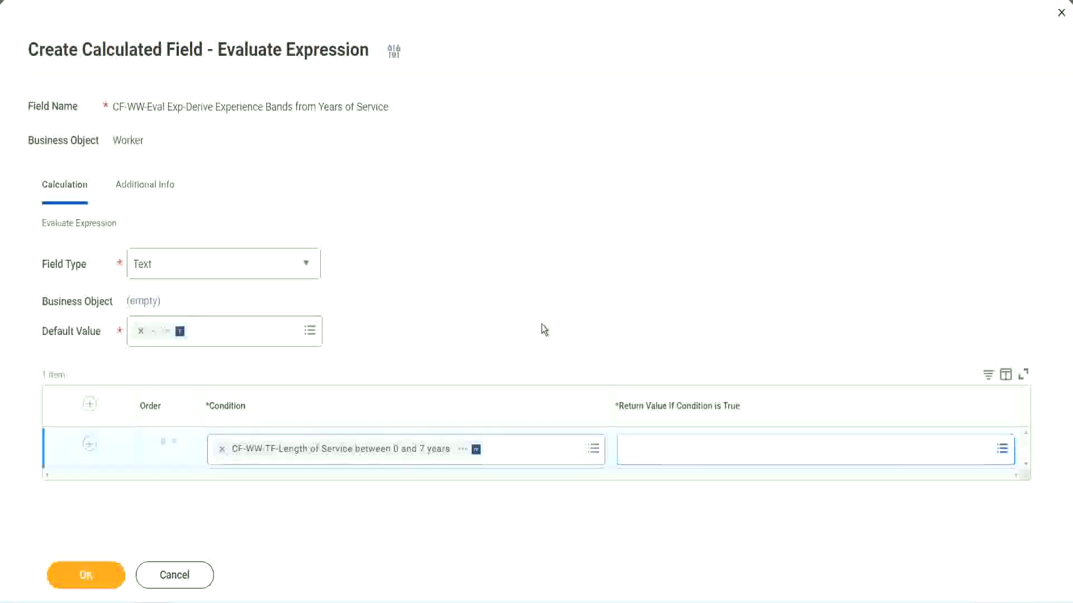
left_click(676, 458)
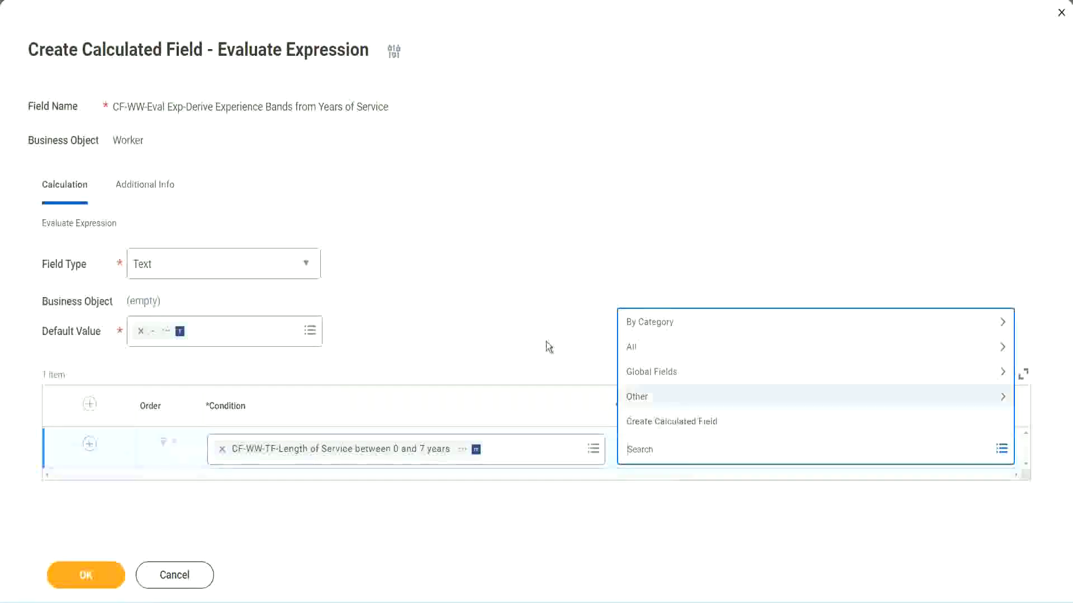
left_click(542, 327)
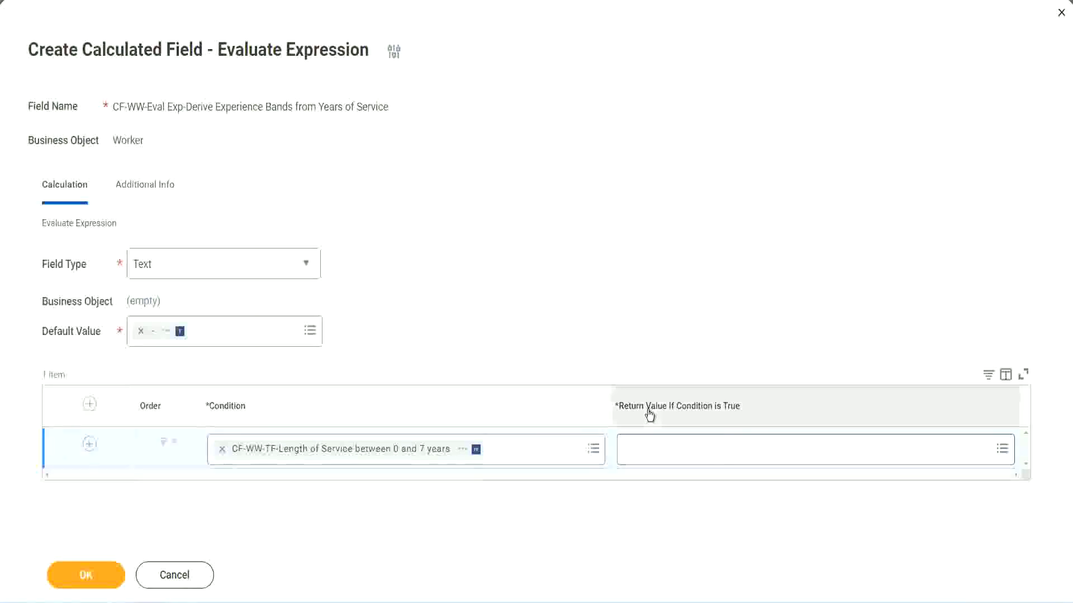
Start creating a new calculated field for the first condition's return value and name it CF-WW-TC-Amateur
left_click(696, 453)
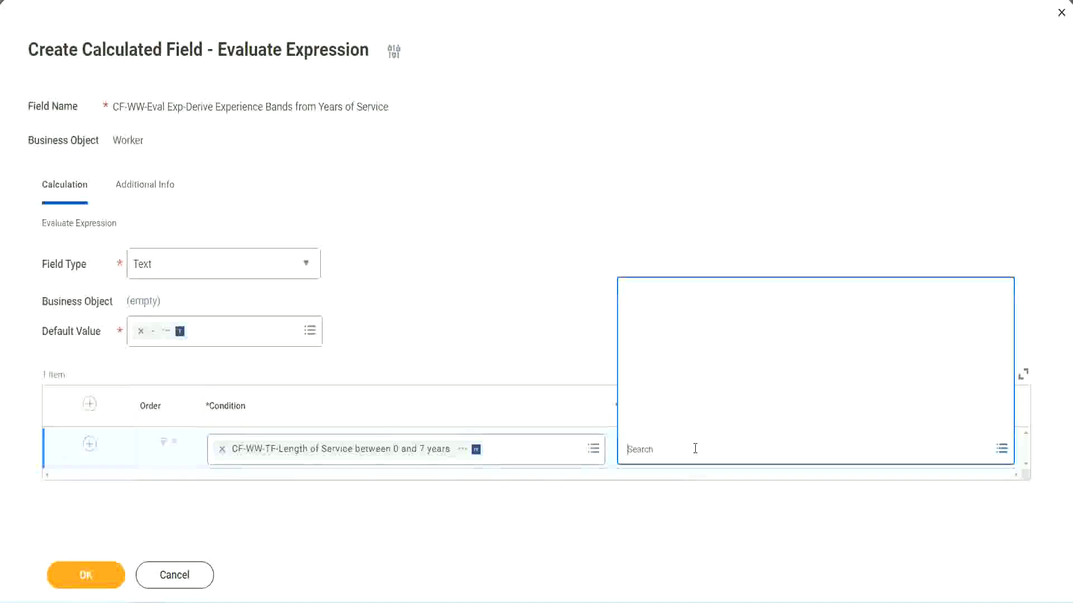
left_click(688, 426)
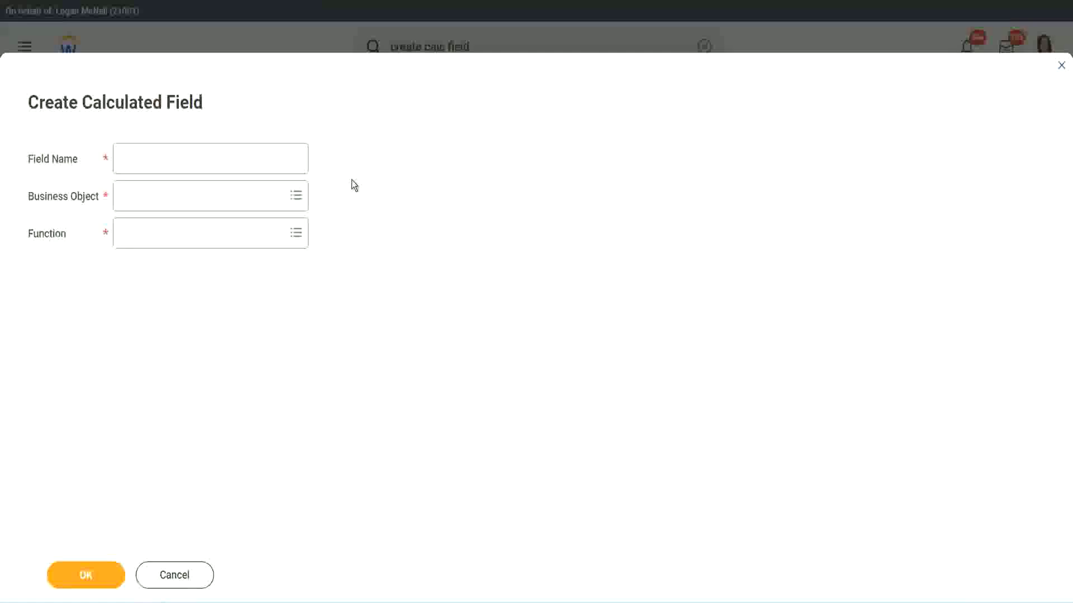
left_click(129, 159)
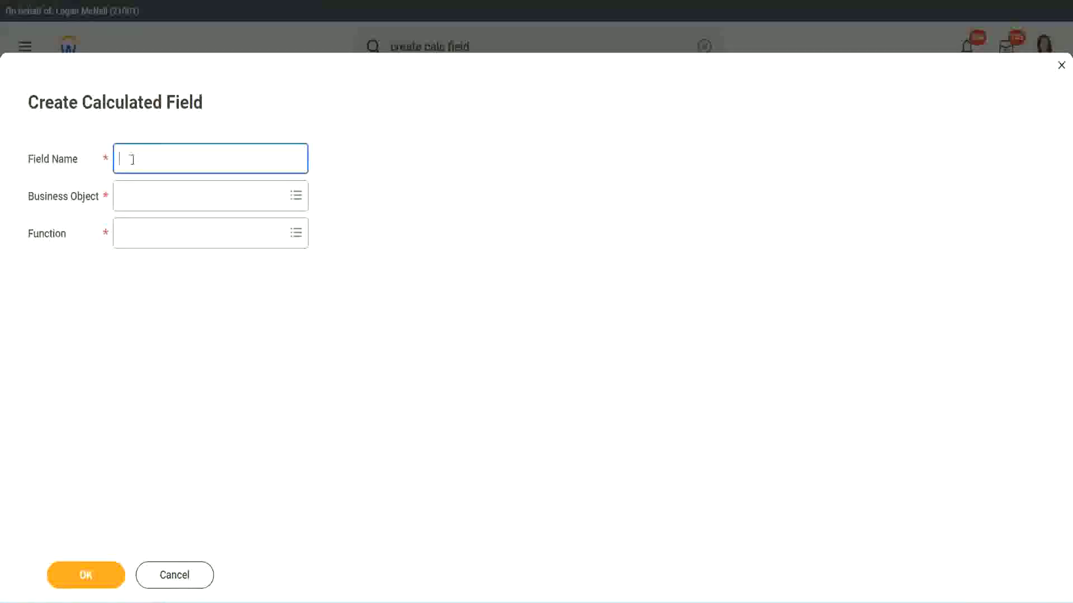
type("CFTC-Amateur")
left_click(133, 158)
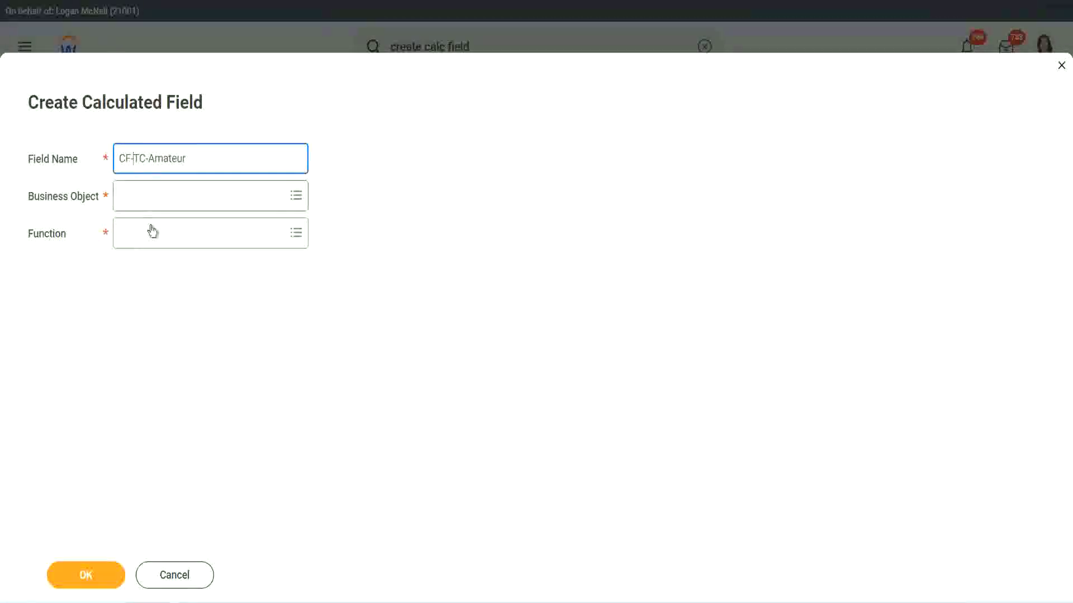
type("WW-")
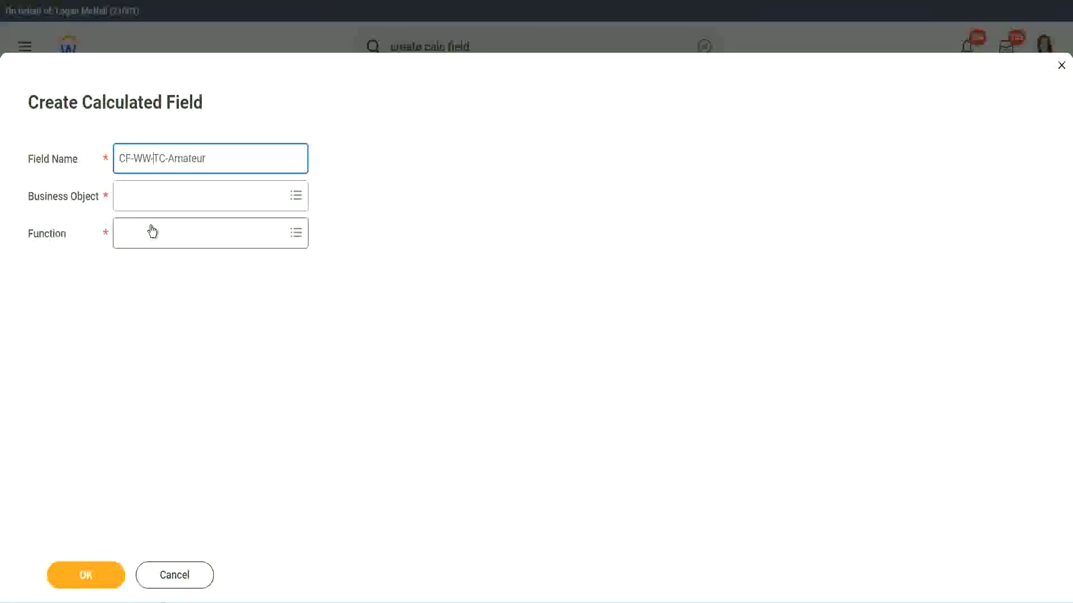
Set the new calculated field's business object to Global
left_click(152, 197)
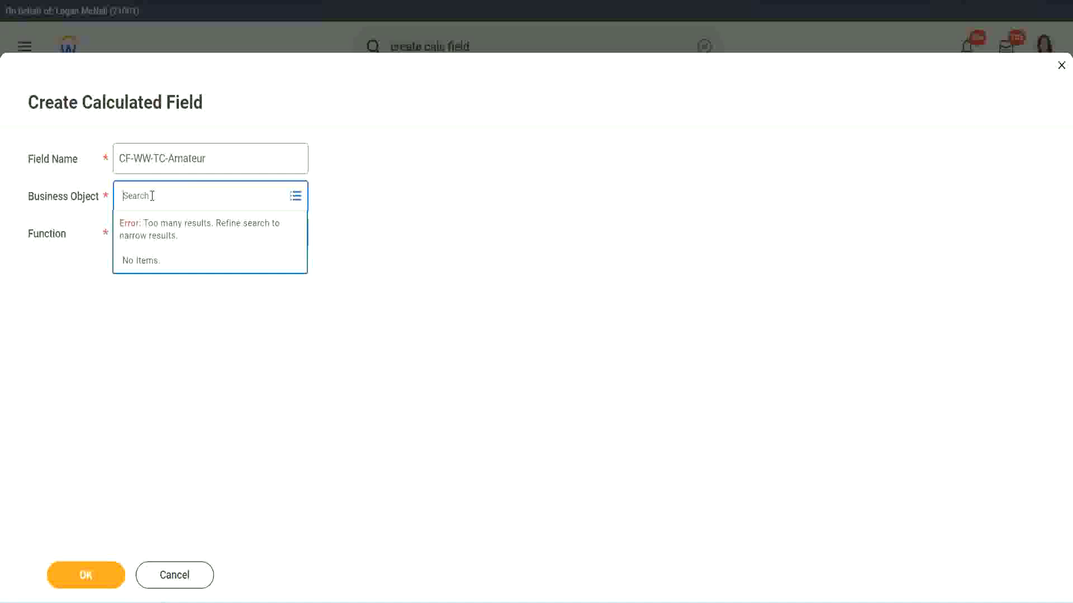
type("worker")
key("BackSpace")
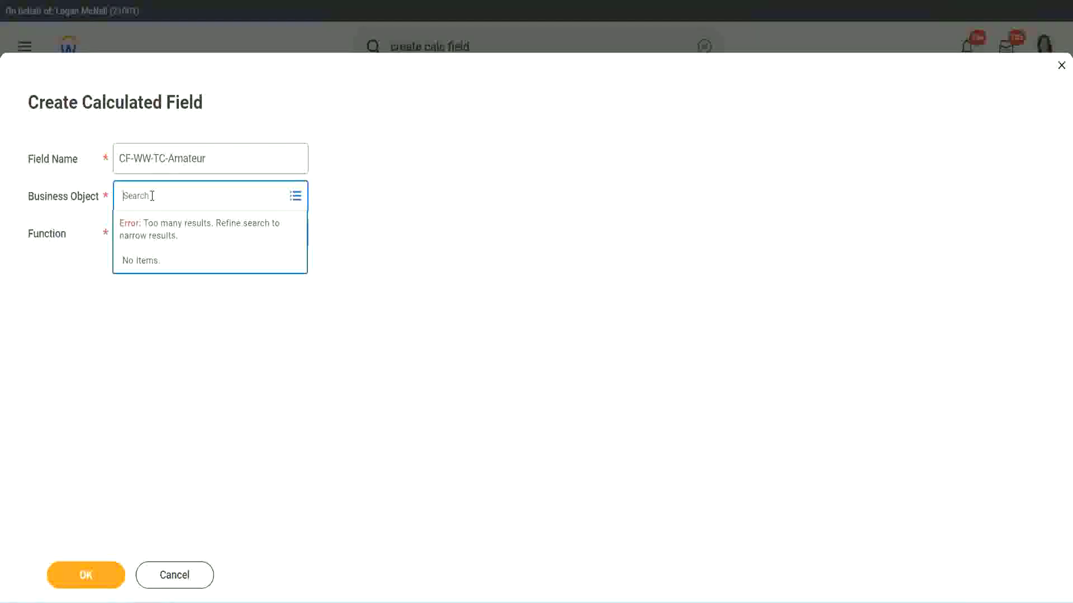
type("global")
key("Return")
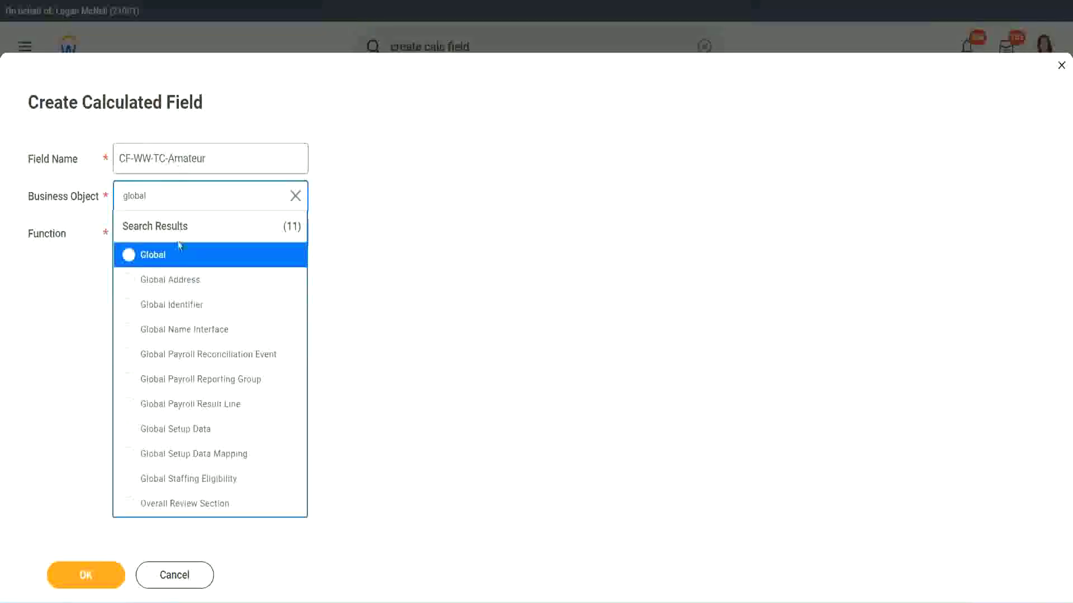
left_click(168, 262)
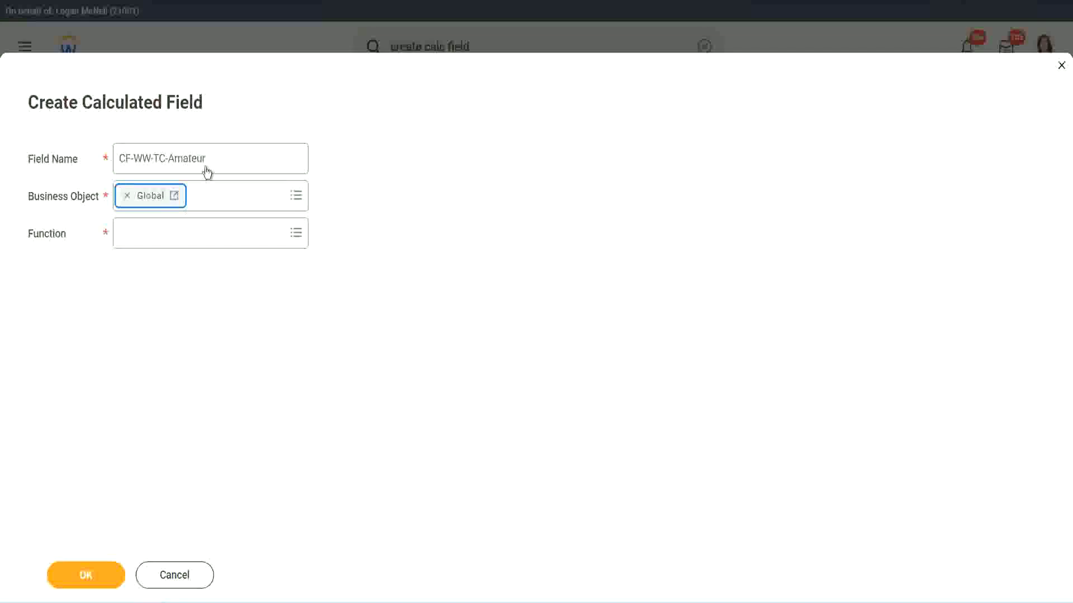
left_click_drag(119, 158, 278, 151)
left_click(233, 162)
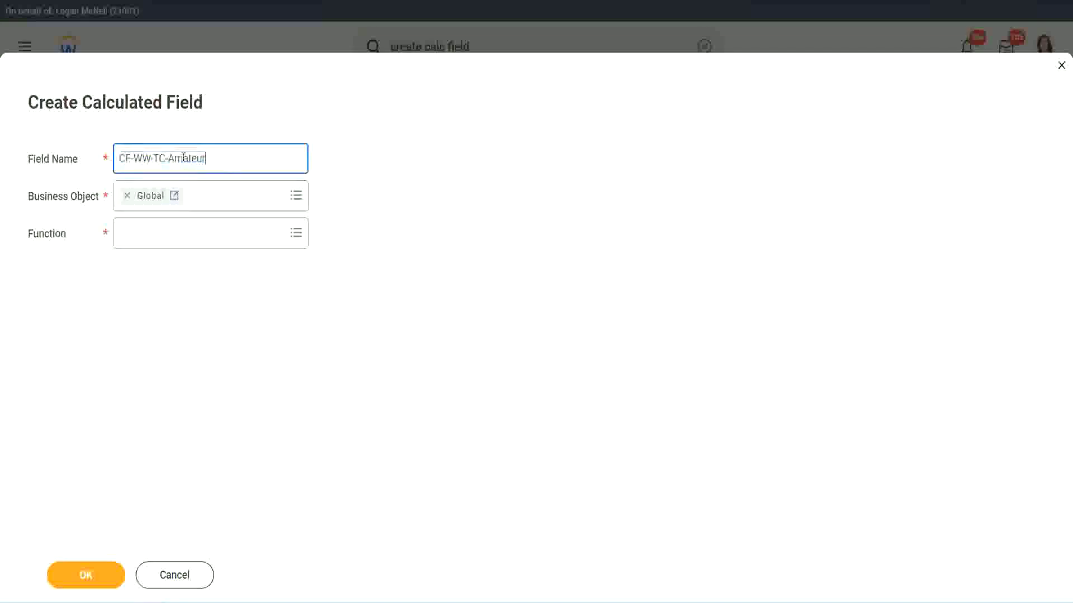
left_click_drag(167, 158, 212, 156)
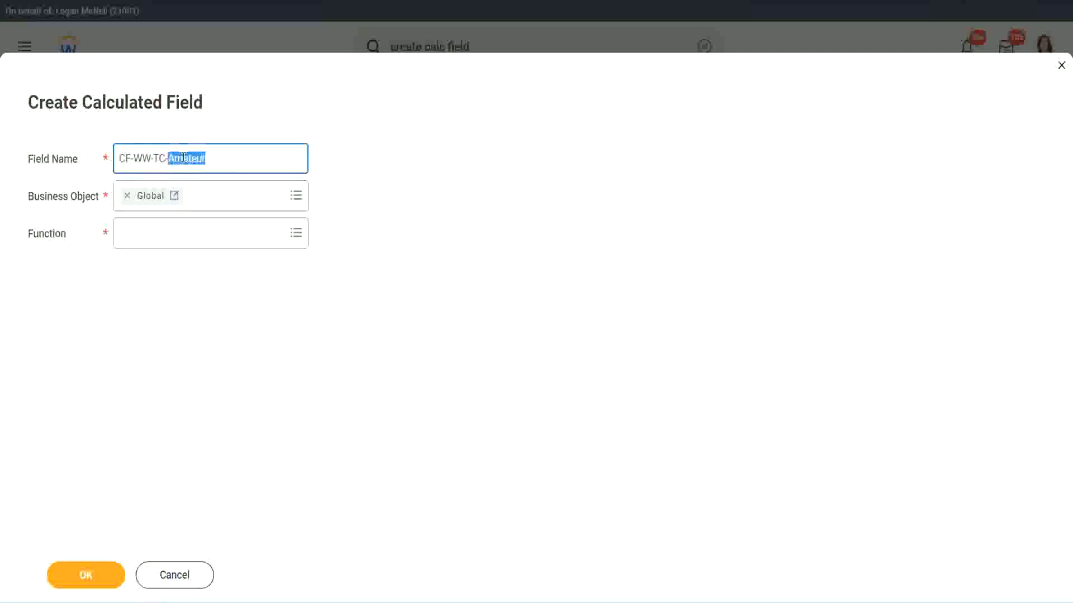
left_click(222, 156)
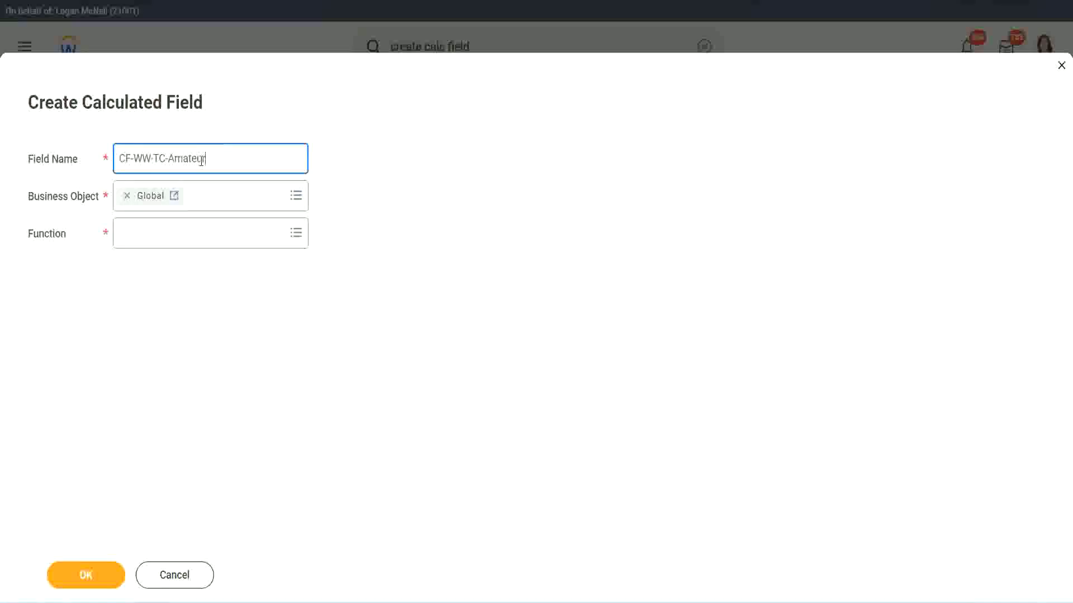
double_click(201, 159)
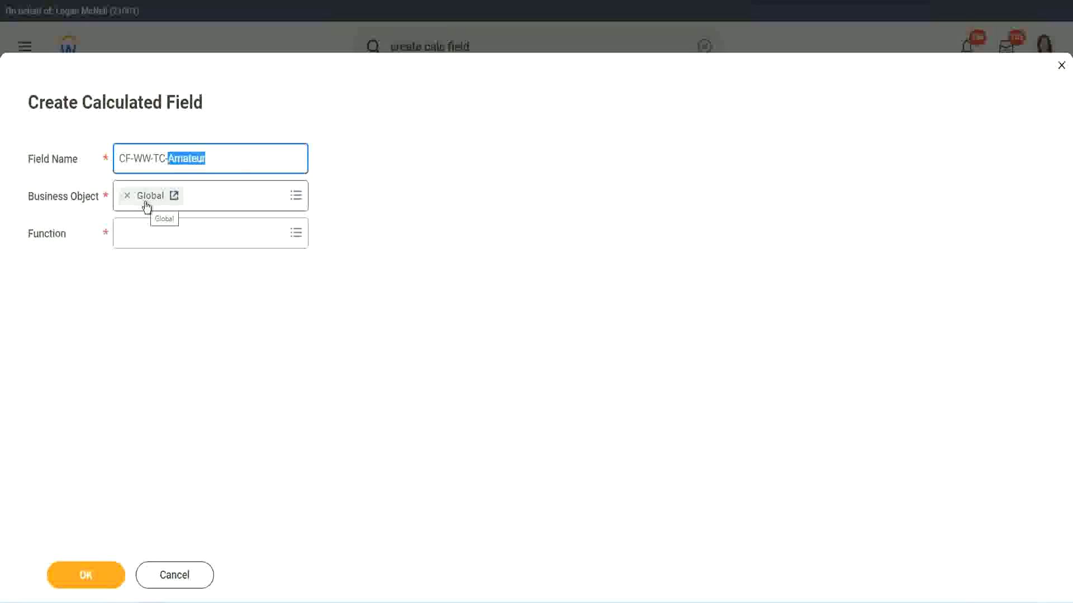
Set the new field's function to Text Constant and continue to its calculation settings
left_click(149, 233)
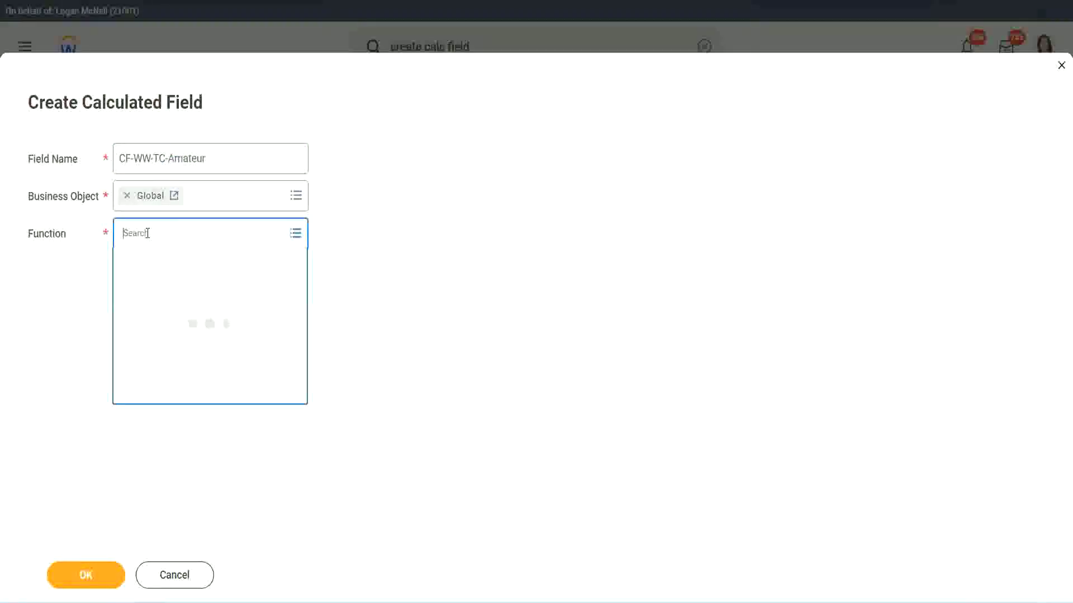
type("text const")
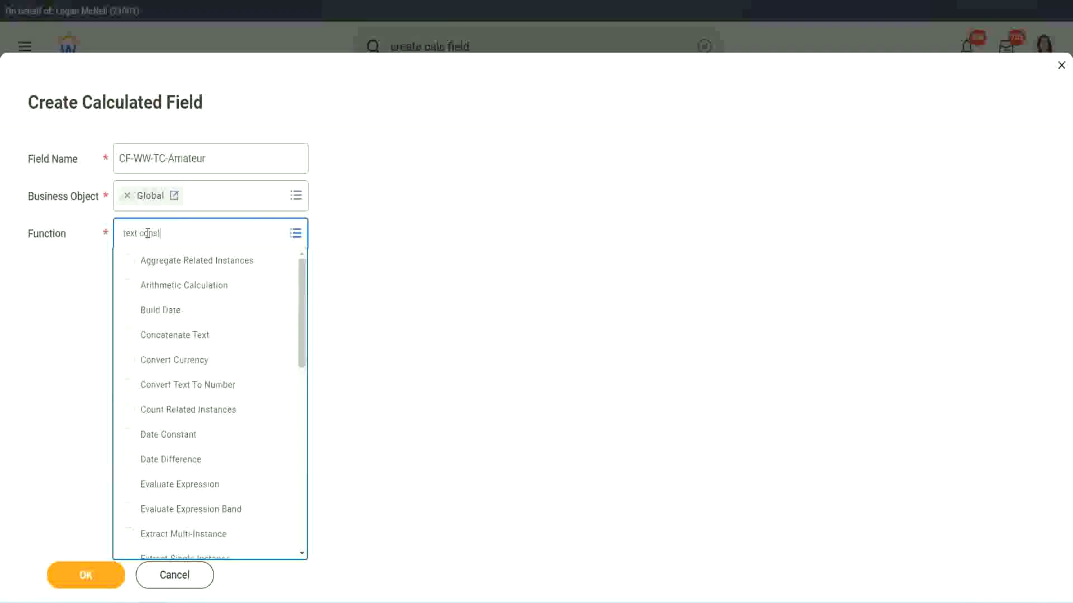
key("Return")
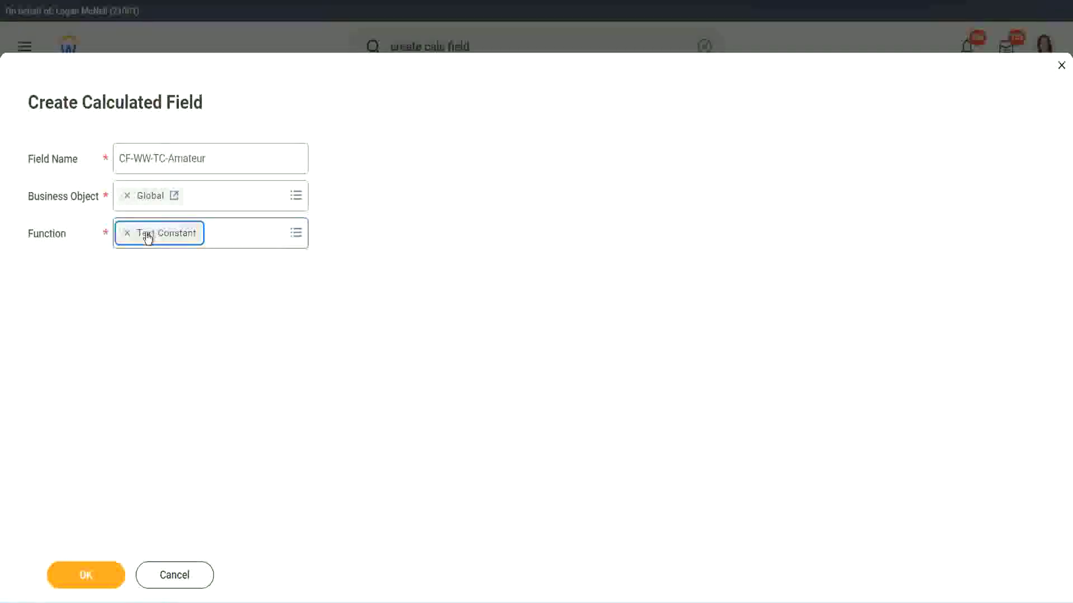
left_click(88, 581)
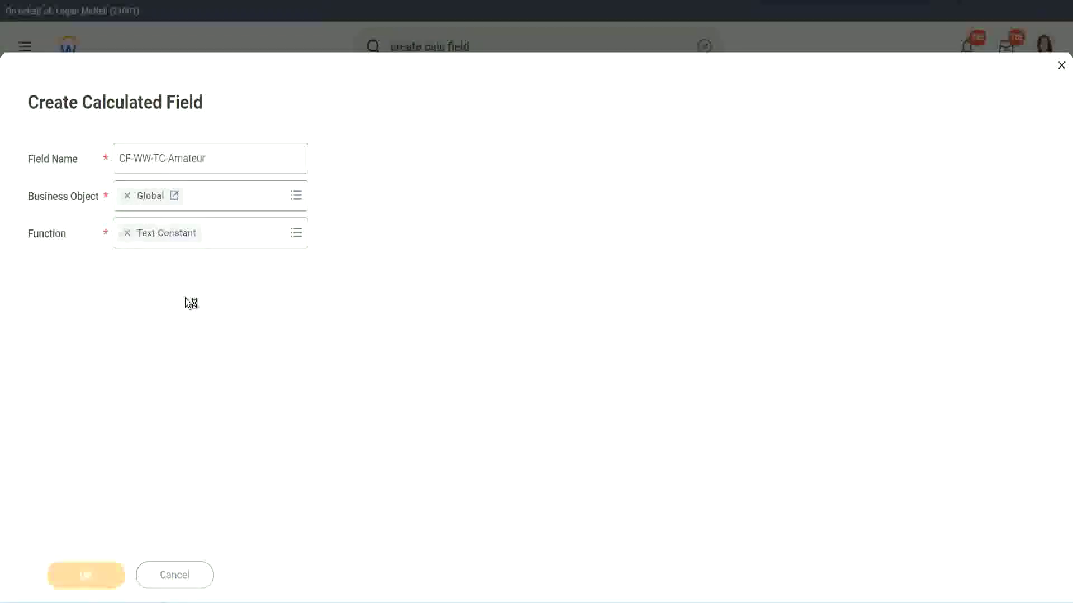
Enter Amateur as the text constant and save the field as the first condition's return value
left_click(179, 317)
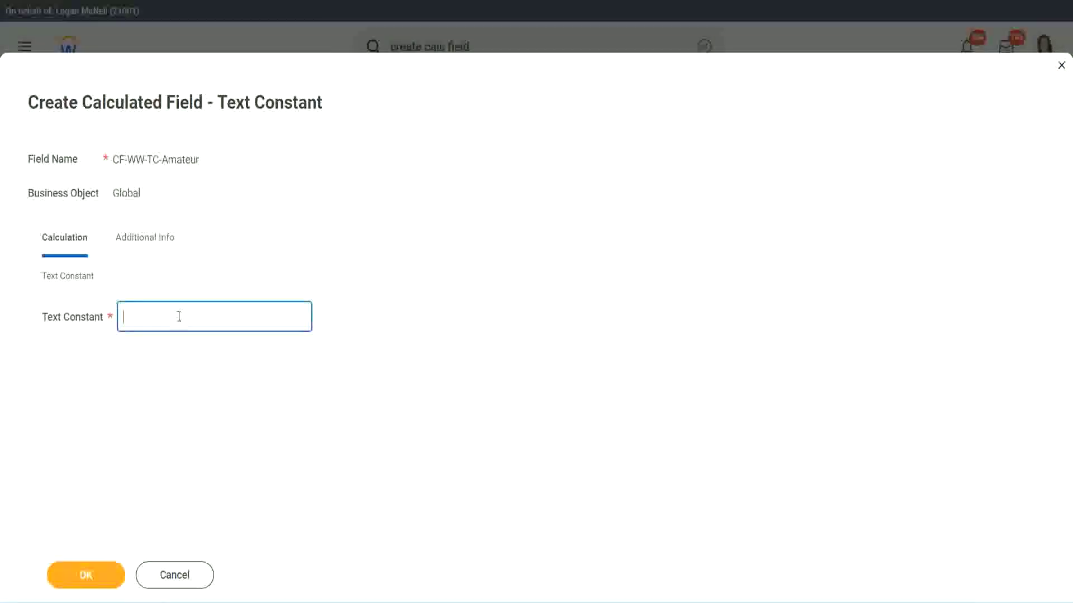
type("Amateur")
left_click(83, 574)
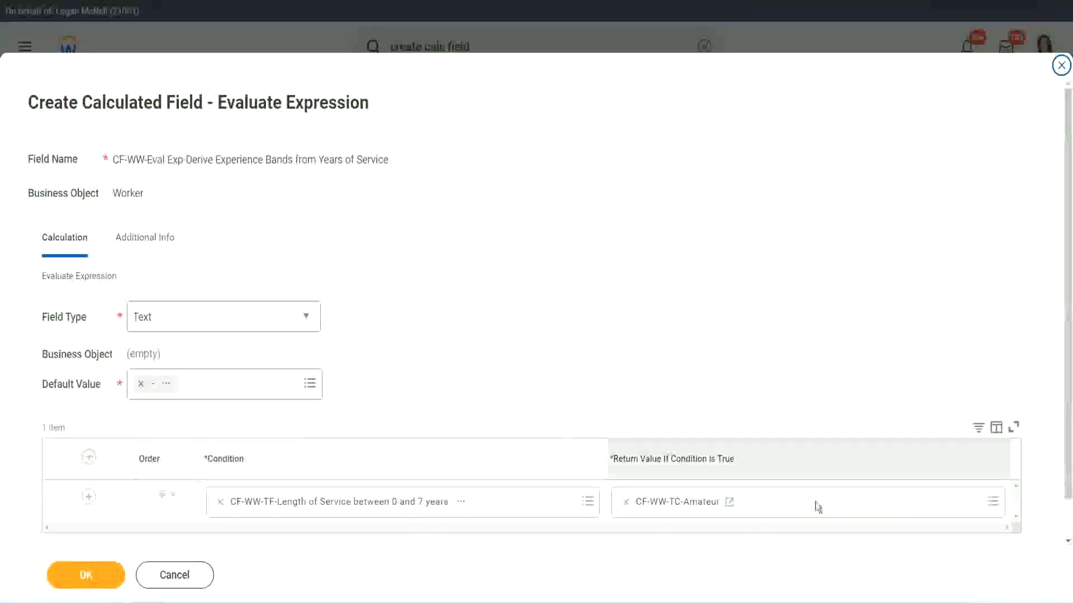
Copy the text of the first return value and add a second condition row below it
right_click(666, 506)
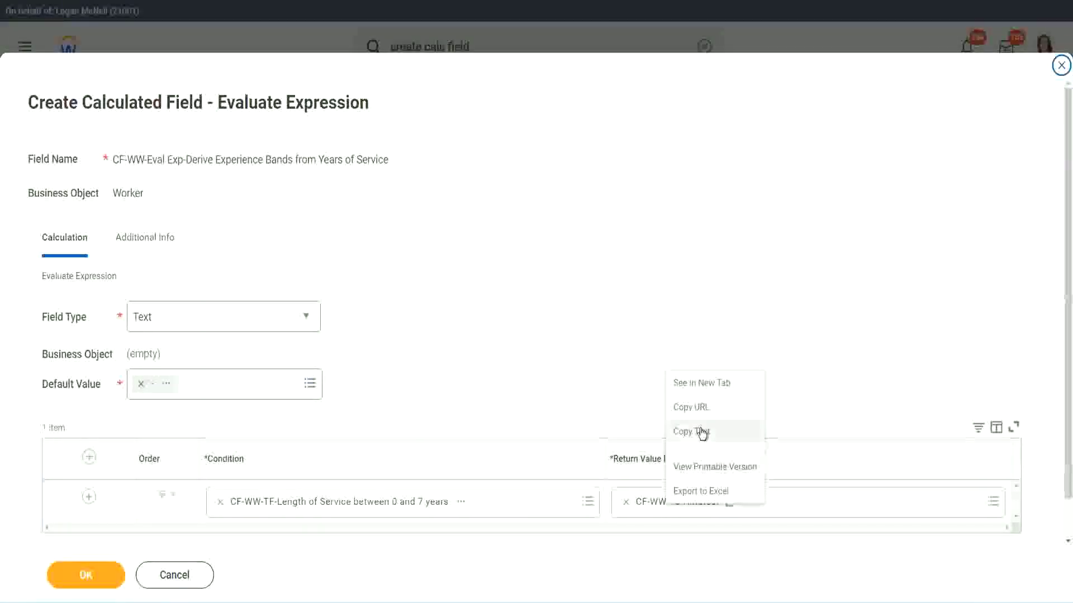
left_click(702, 433)
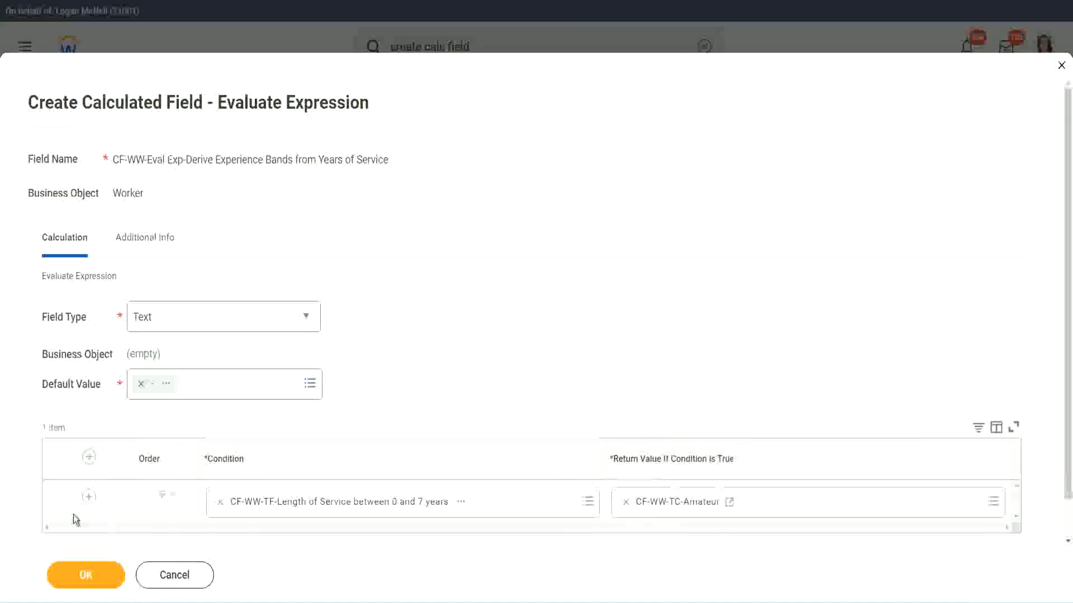
left_click(88, 496)
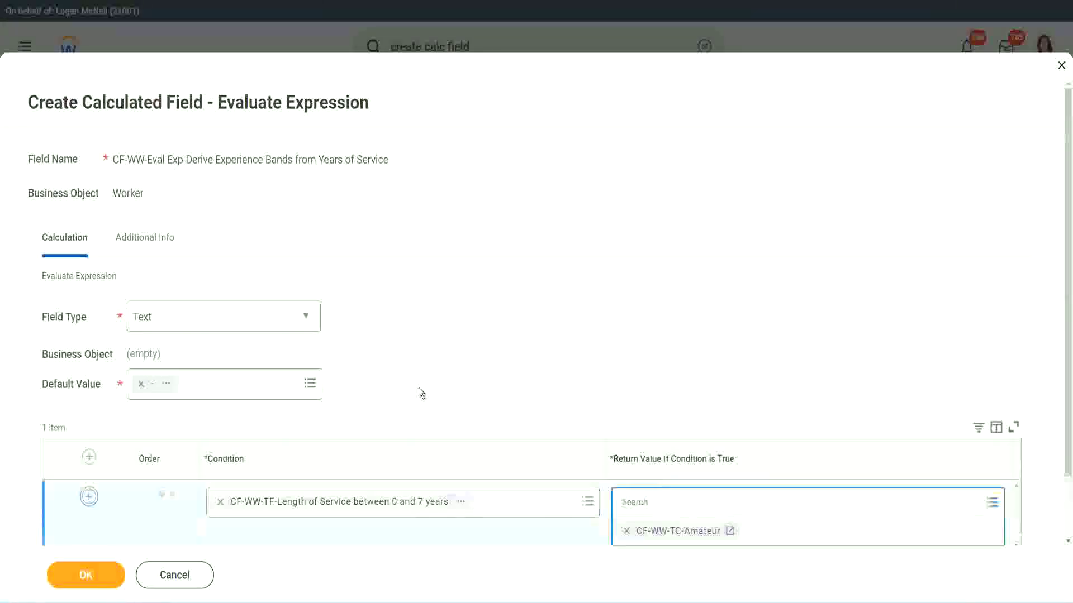
left_click(89, 496)
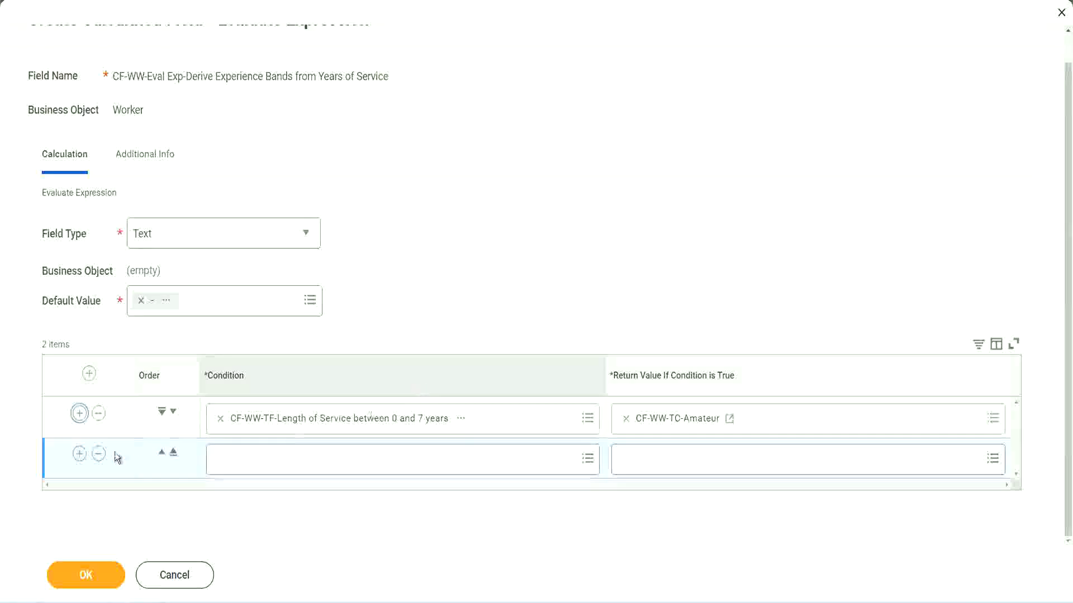
Add two more condition rows and set the second row's condition to CF-WW-TF-Length of Service between 8 and 15 years
left_click(80, 454)
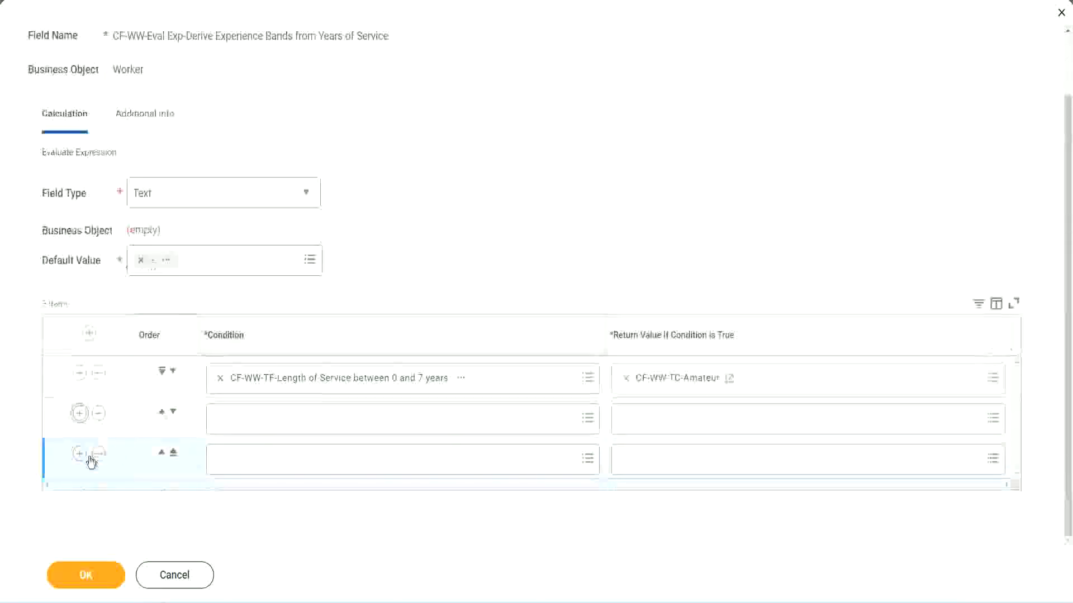
left_click(263, 419)
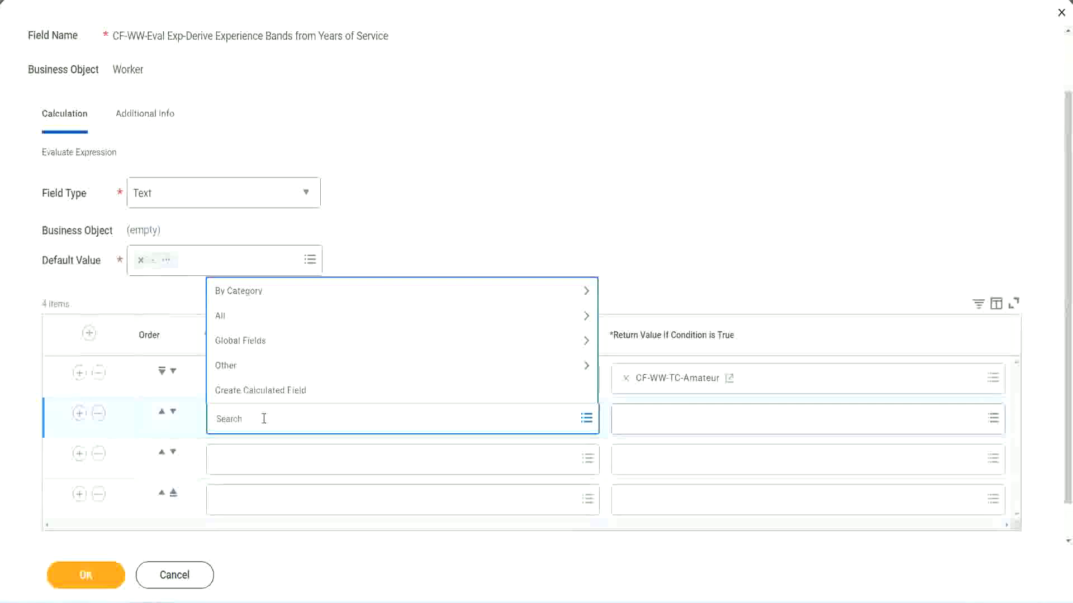
type("cf-ww")
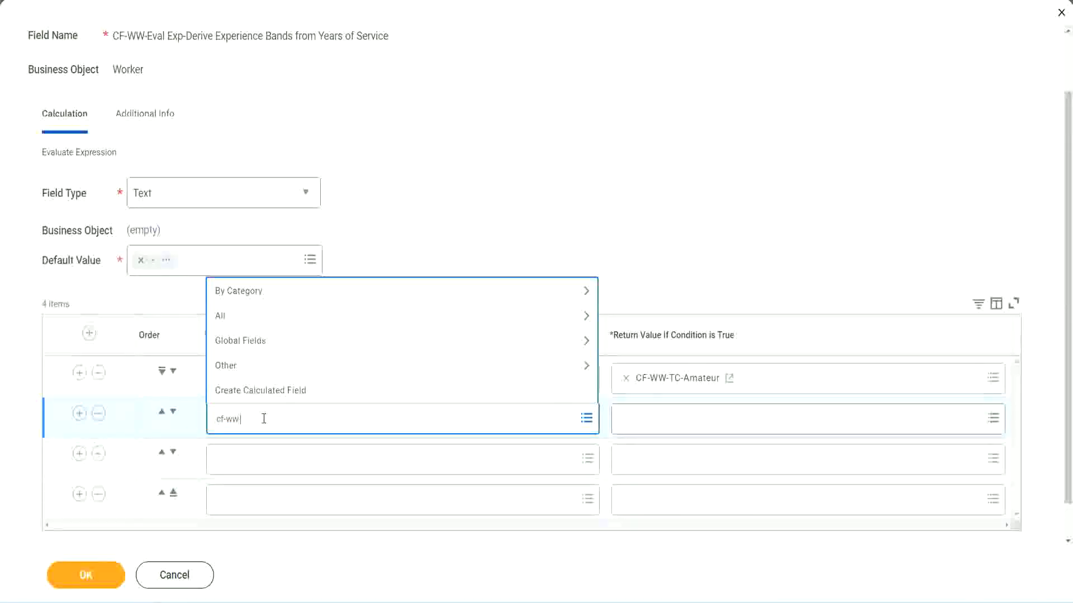
type("-tf")
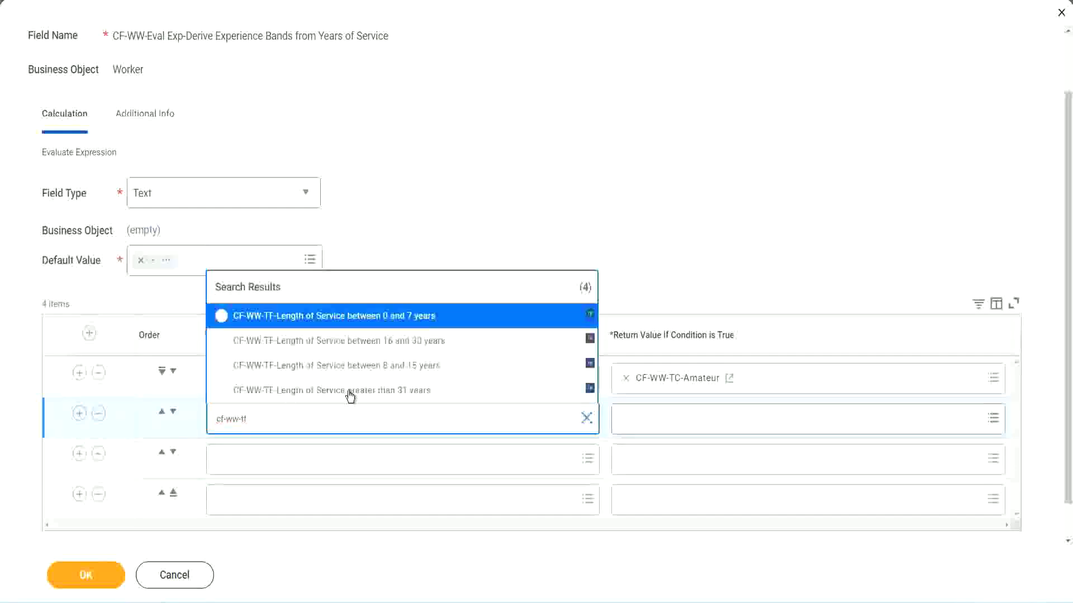
left_click(413, 367)
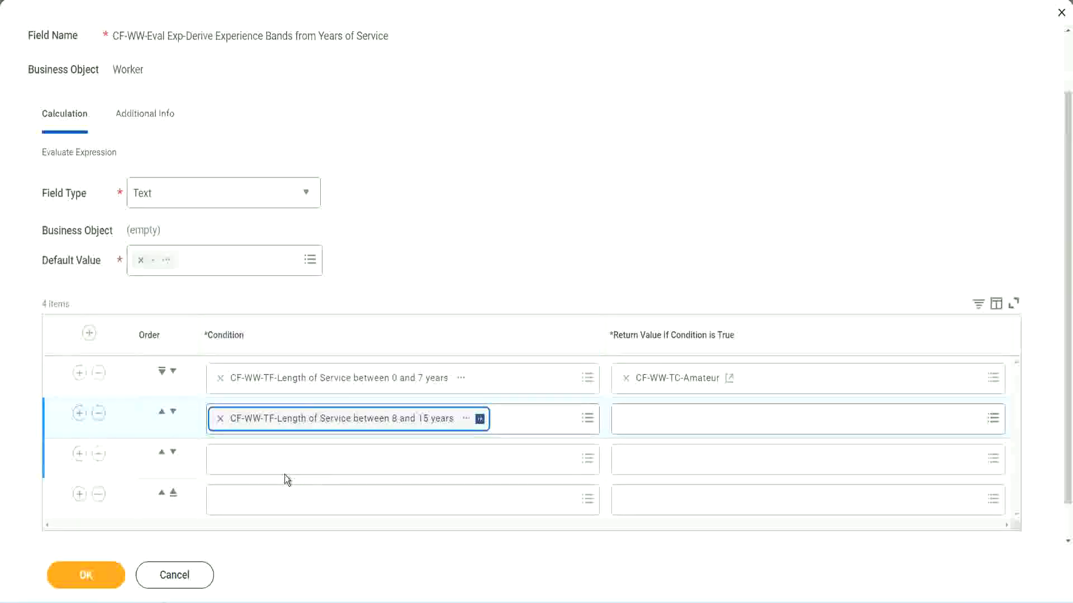
Set the third row's condition to CF-WW-TF-Length of Service between 16 and 30 years
left_click(271, 458)
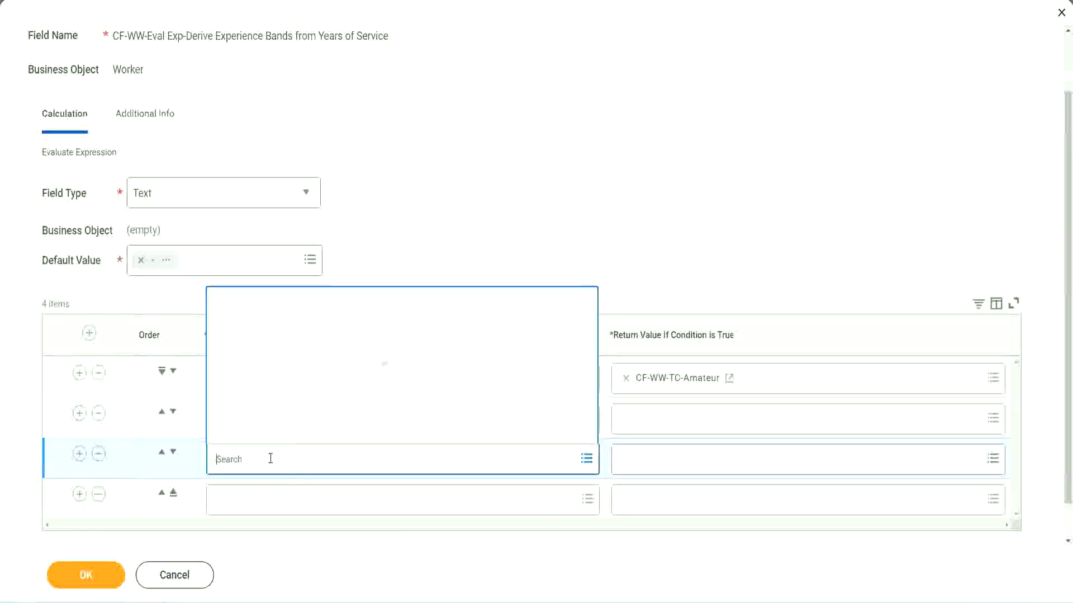
type("cf-ww-tf")
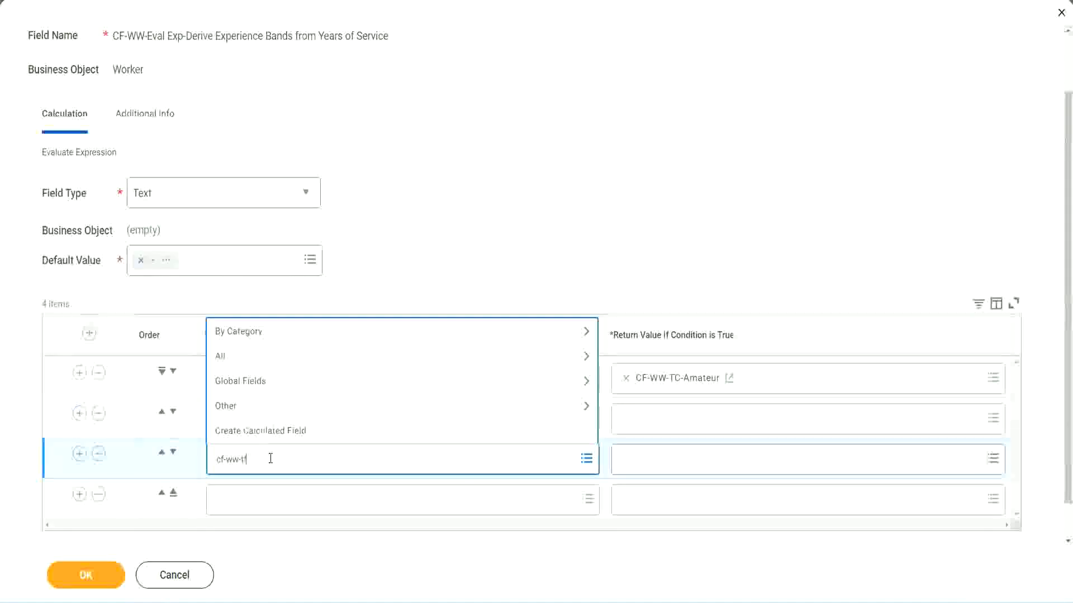
key("Return")
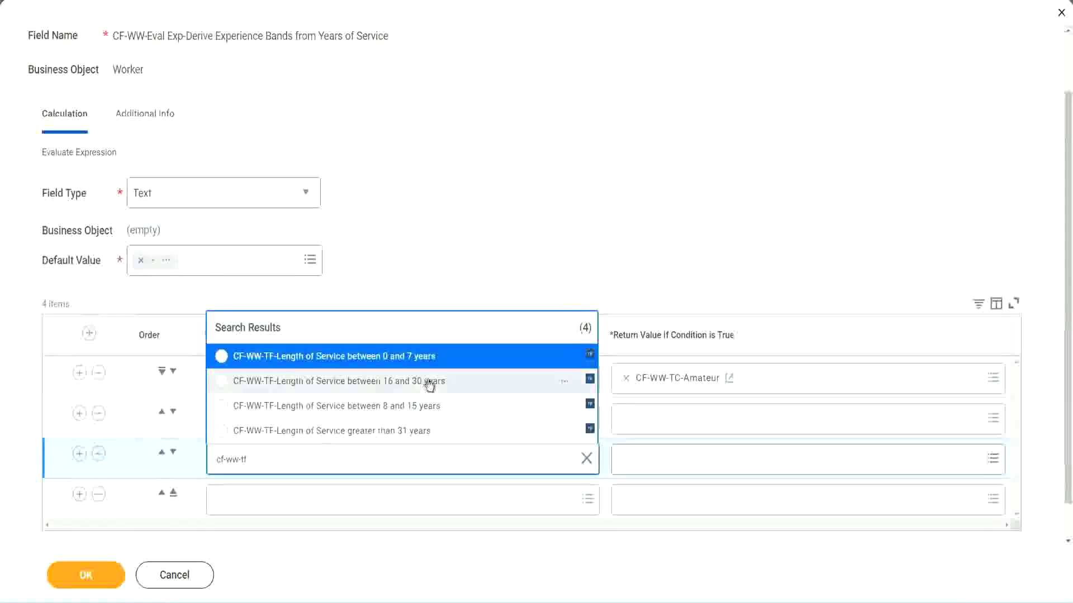
left_click(431, 388)
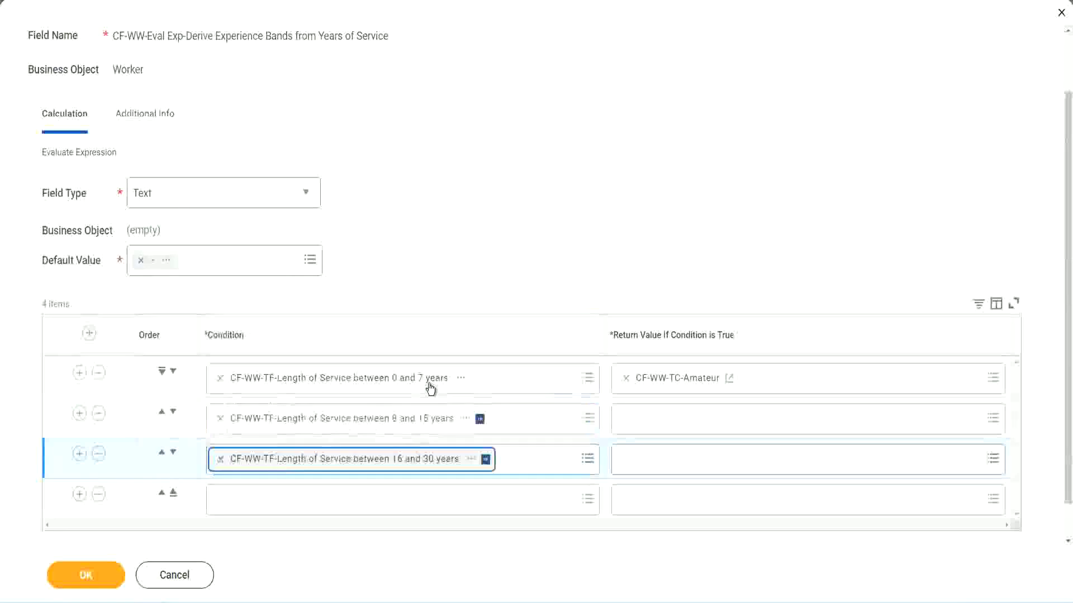
Set the fourth row's condition to CF-WW-TF-Length of Service greater than 31 years
left_click(253, 503)
type("c")
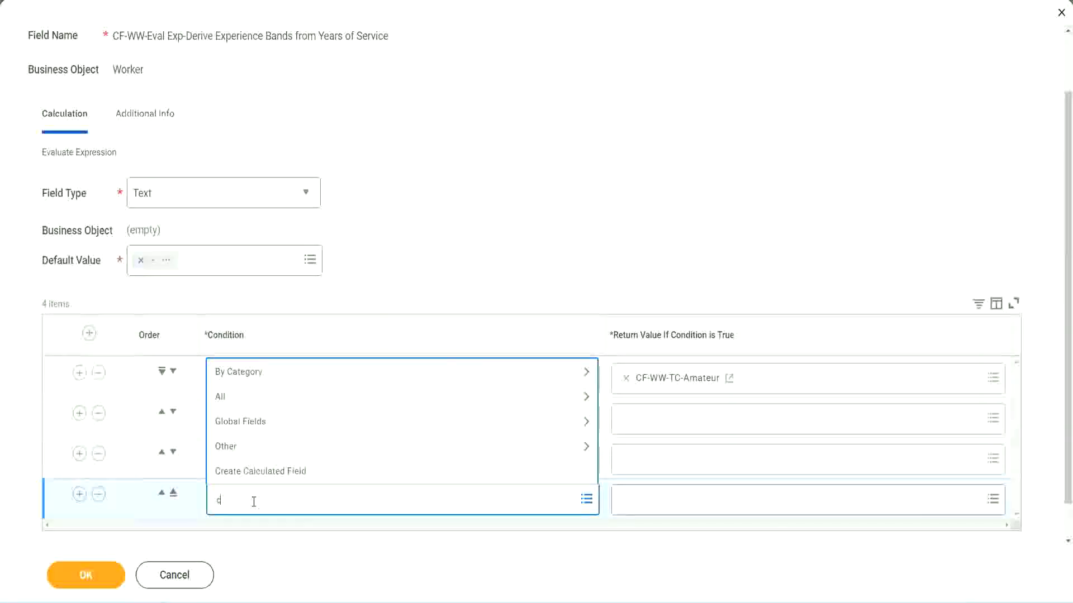
type("f-ww")
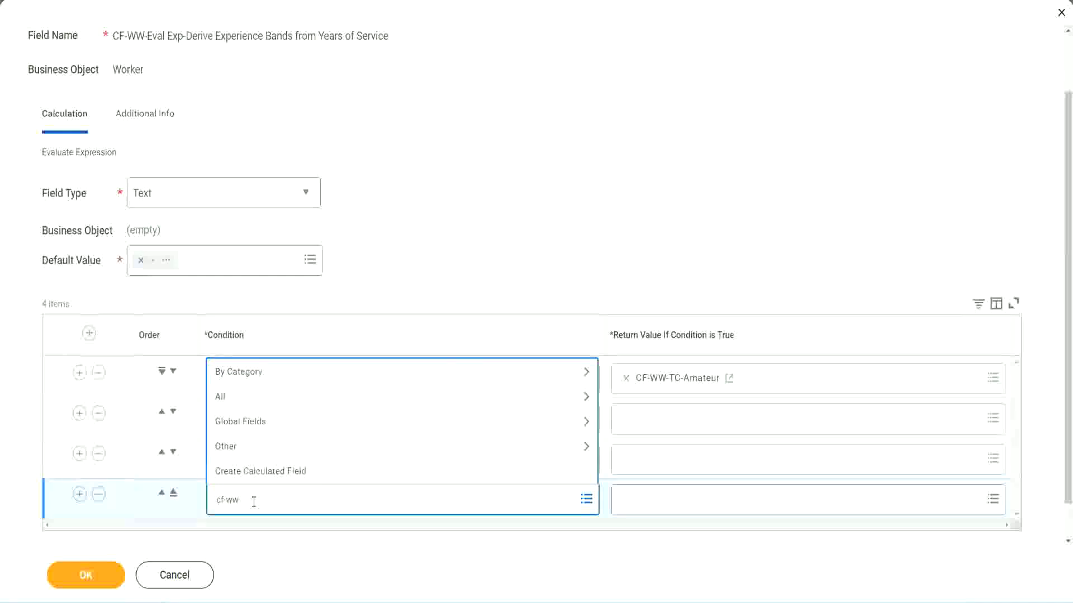
type(" tf 31")
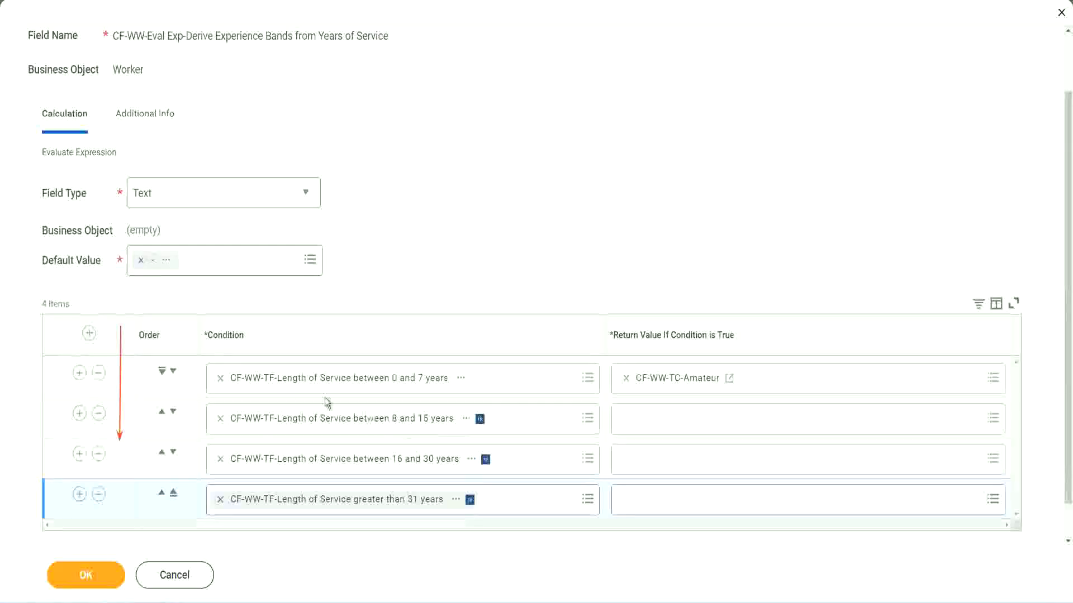
Try the 8 to 15 years condition in first place, recopy the Amateur return value's text and restore the original row order
left_click(162, 415)
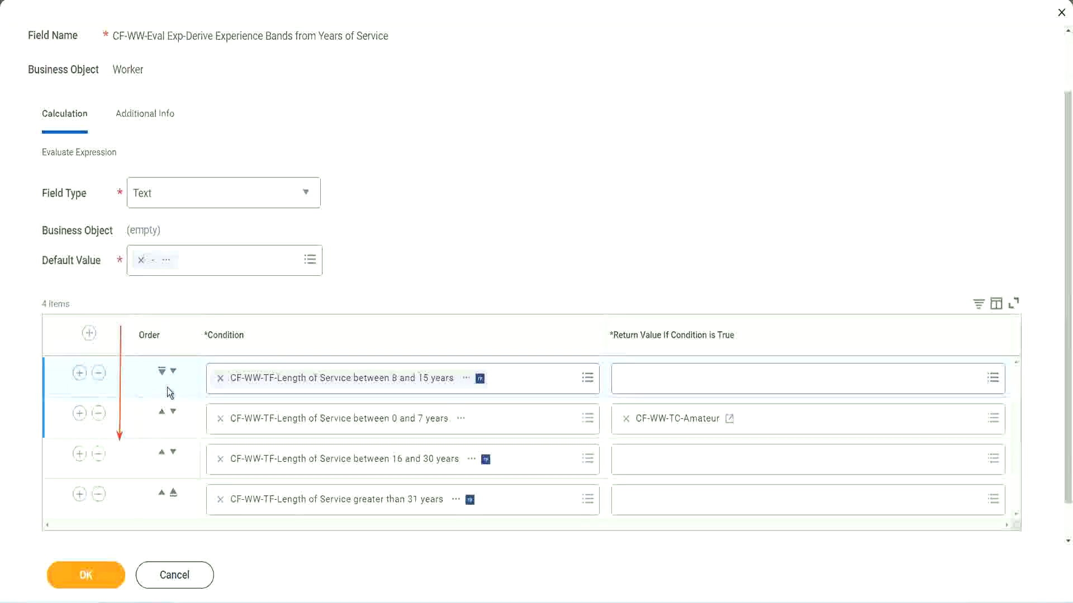
left_click(173, 371)
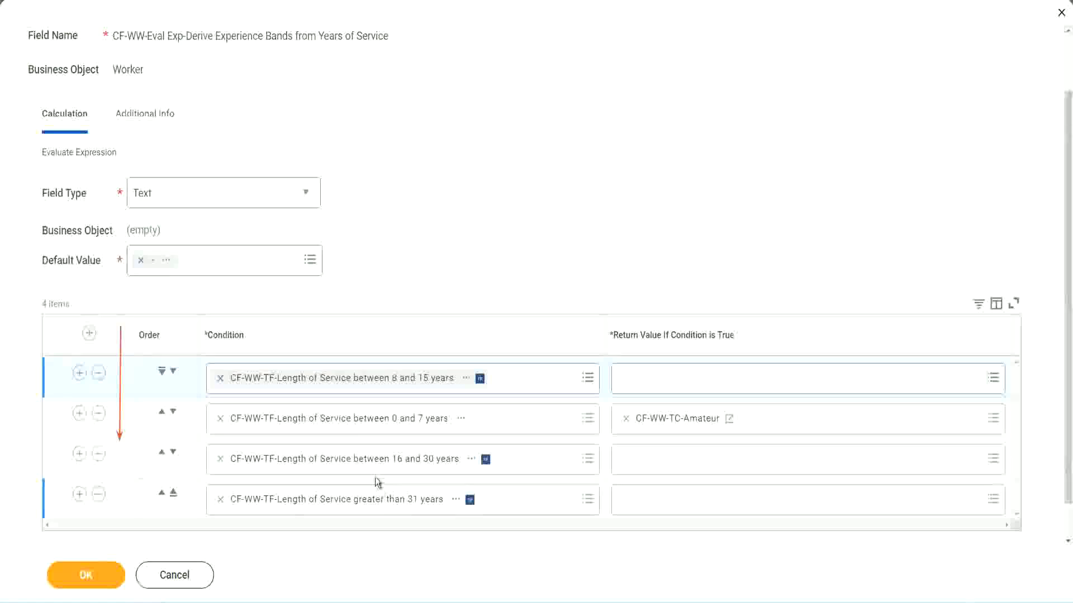
right_click(679, 428)
left_click(705, 481)
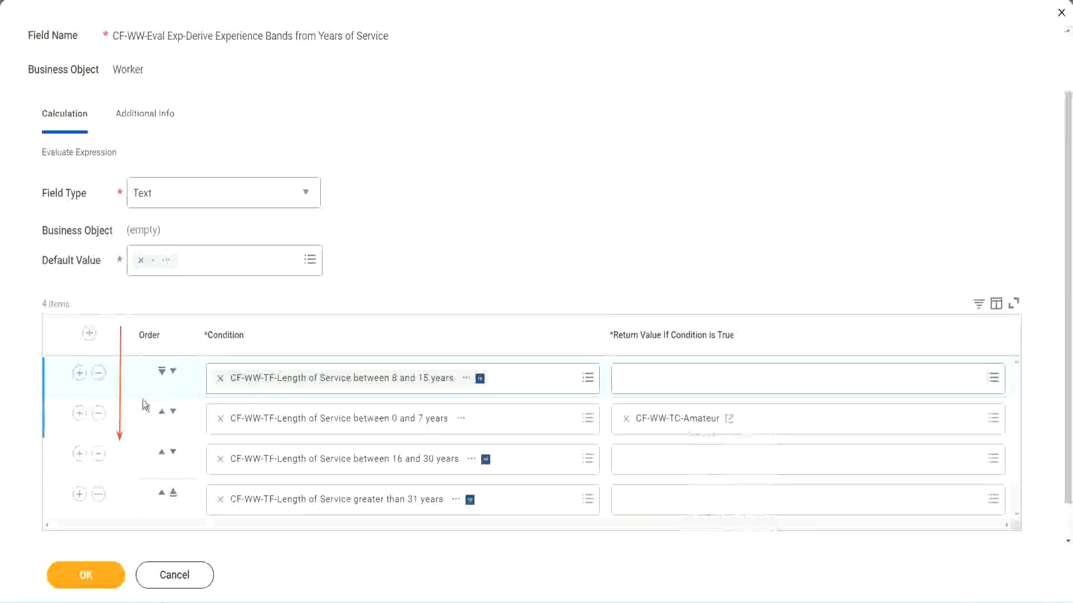
left_click(173, 371)
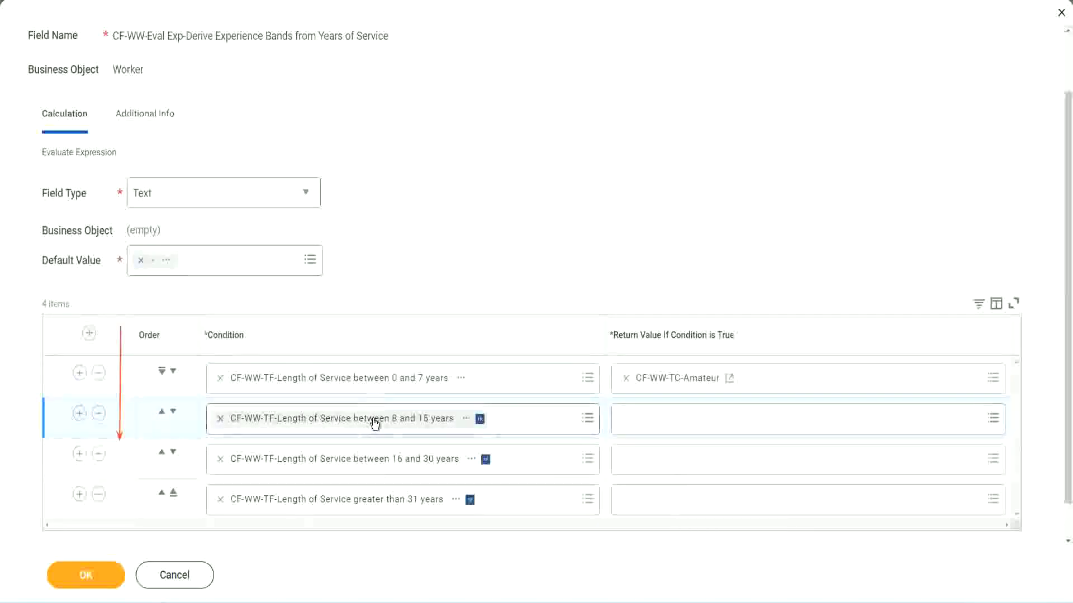
Start a calculated field named CF-WW-TC-Experienced for the 8 to 15 years return value, with business object Global and function Text Constant
left_click(630, 419)
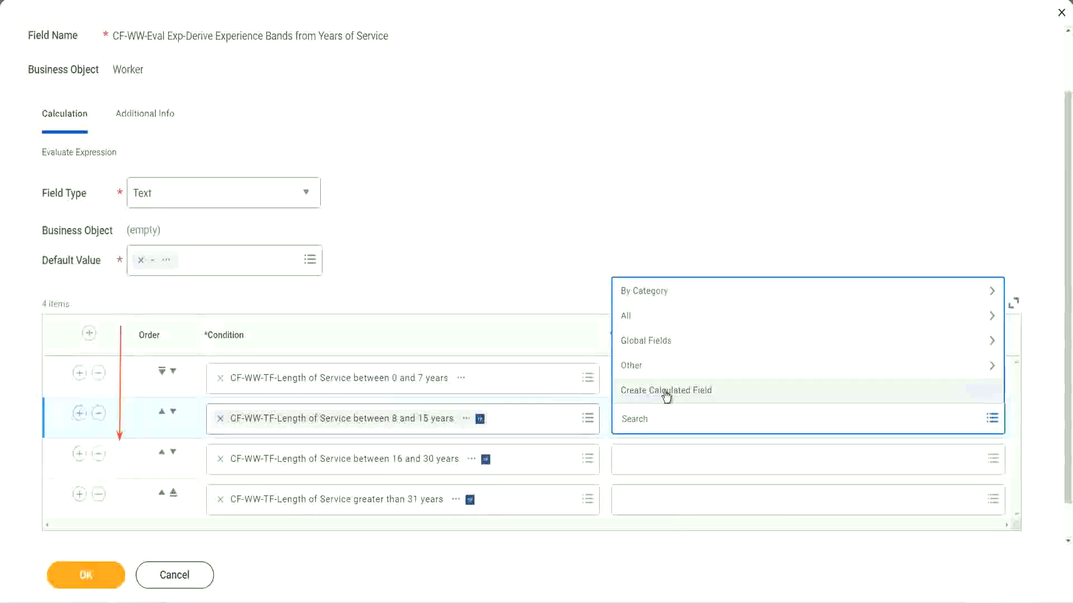
left_click(666, 395)
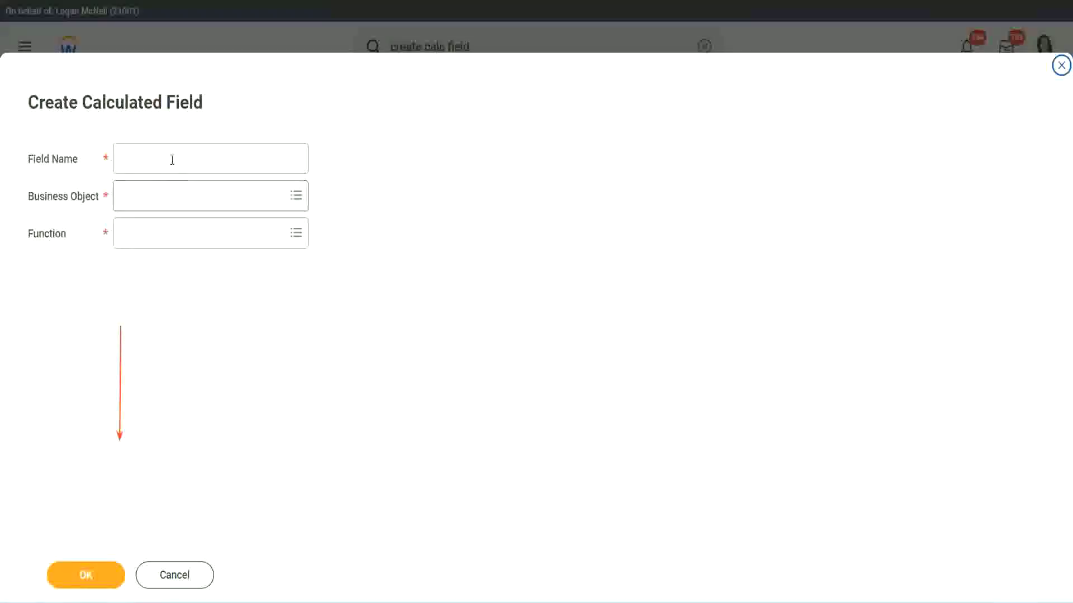
left_click(170, 159)
key("ctrl+v")
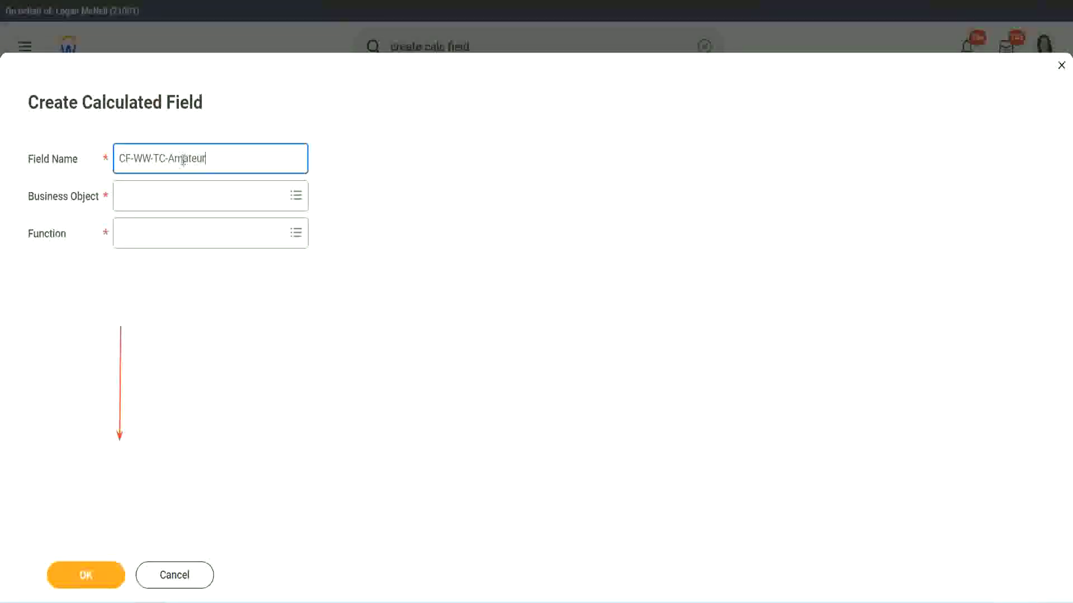
double_click(184, 159)
type("Expe")
type("rienced")
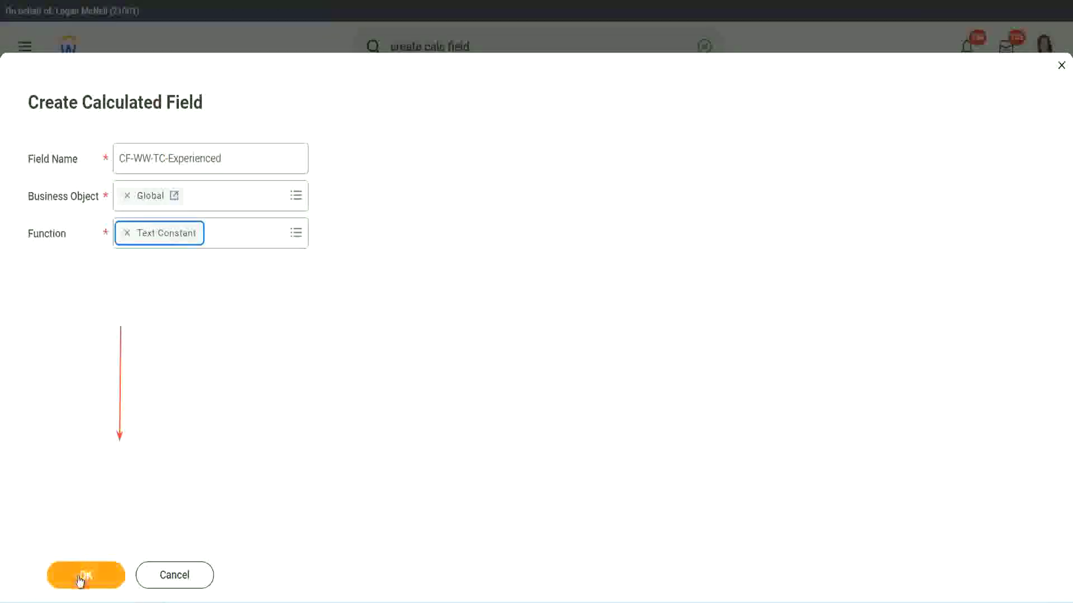
Continue to the calculation settings, enter Experienced as the text constant and save the field
left_click(84, 576)
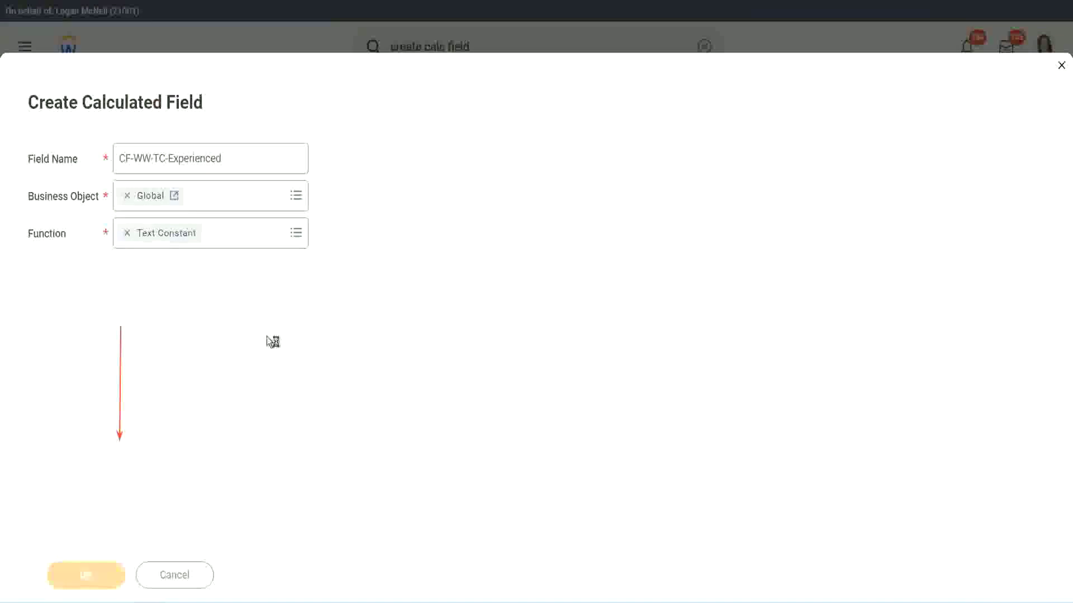
left_click(165, 316)
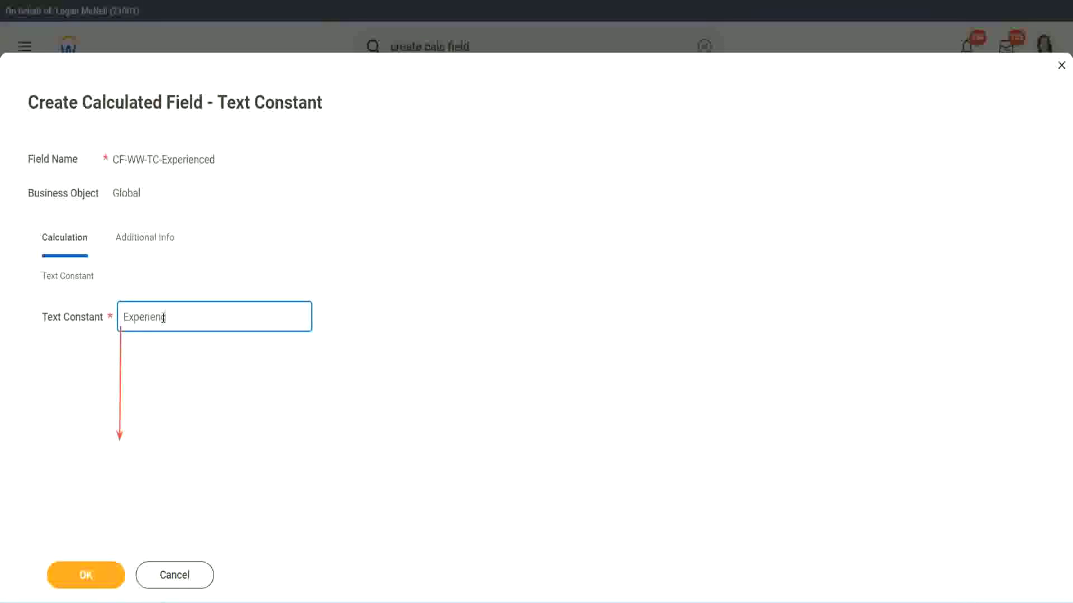
left_click(88, 574)
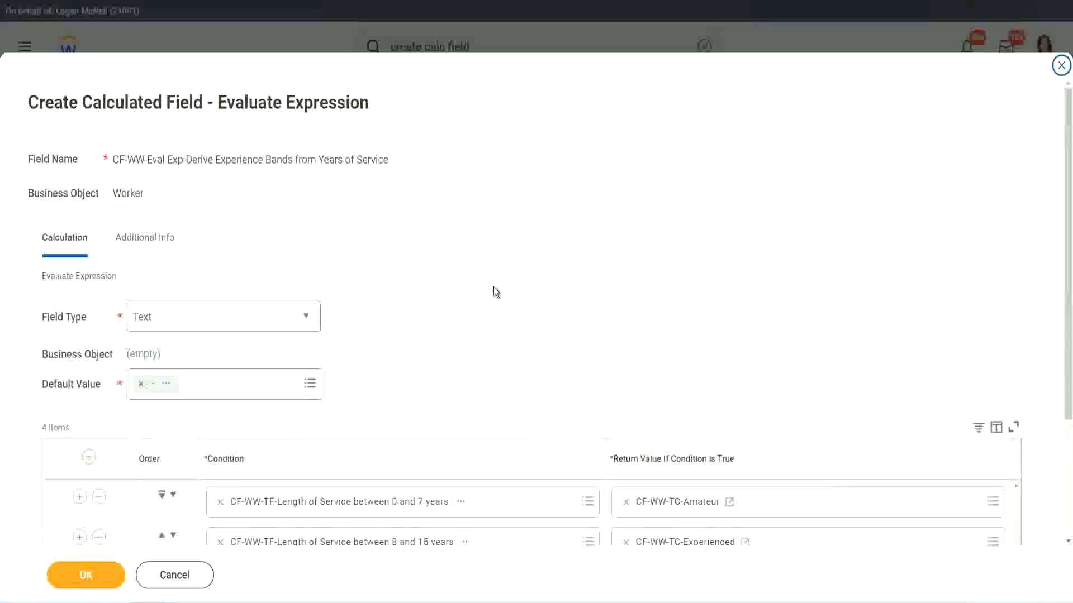
Start a new calculated field for the 16 to 30 years return value and paste CF-WW-TC-Amateur as its name
scroll(494, 287, "down", 2)
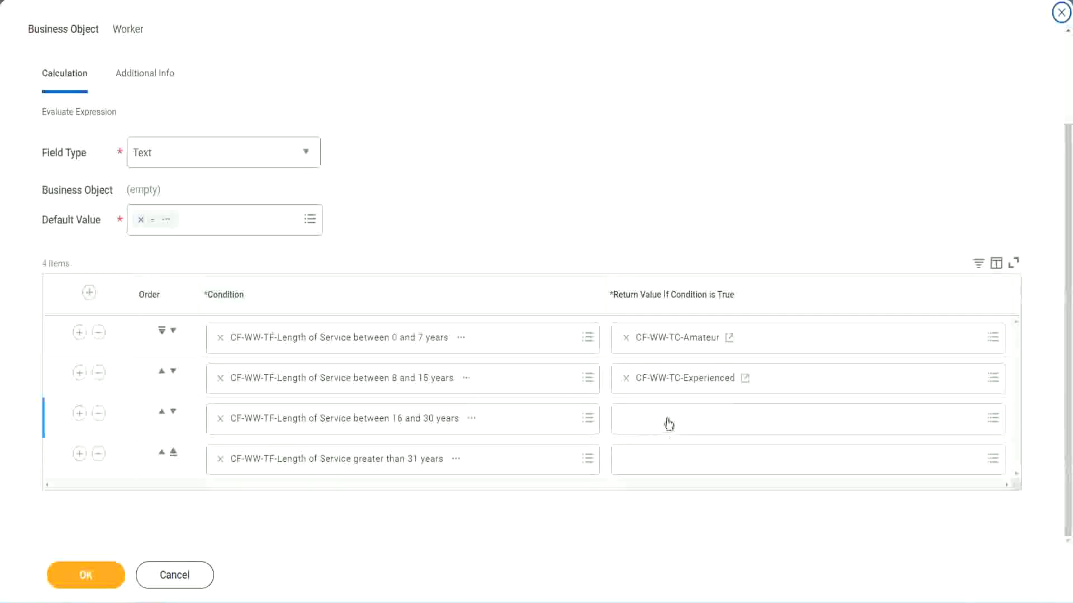
left_click(668, 420)
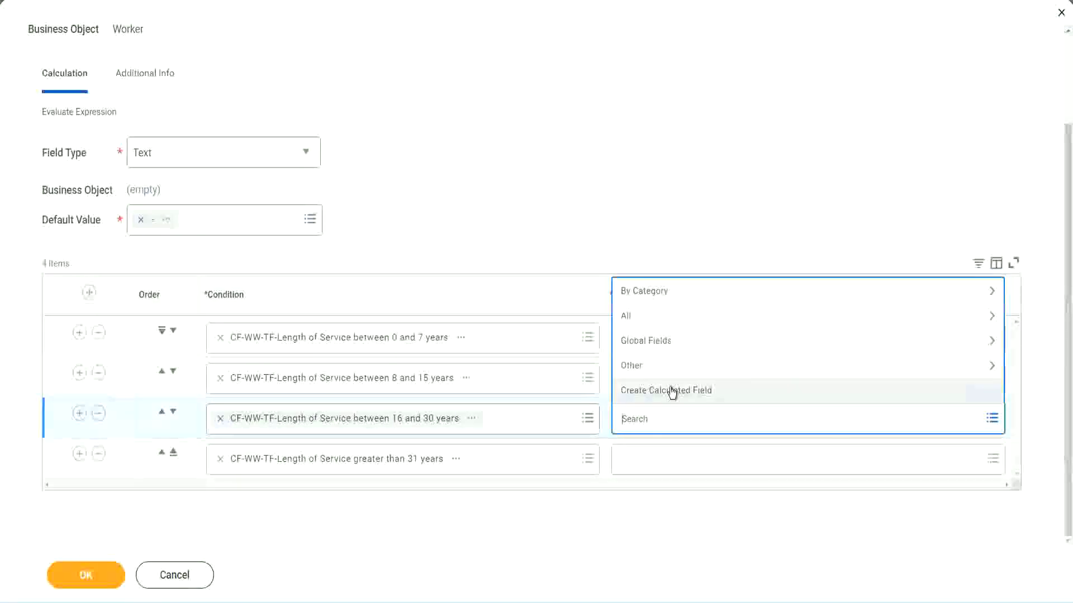
left_click(672, 392)
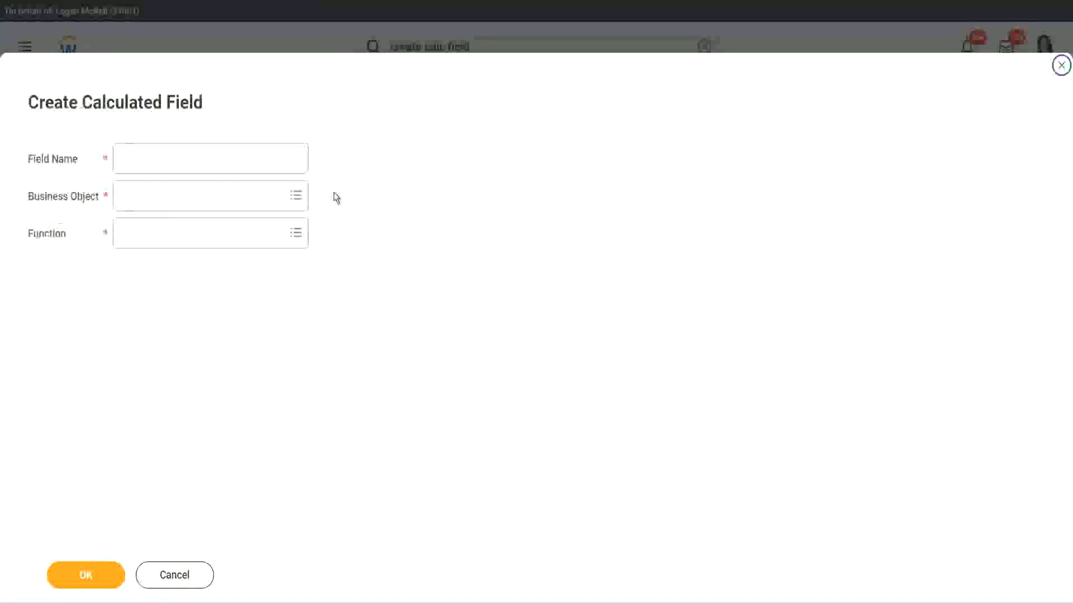
left_click(227, 158)
type("ZZ-WW TC Amount")
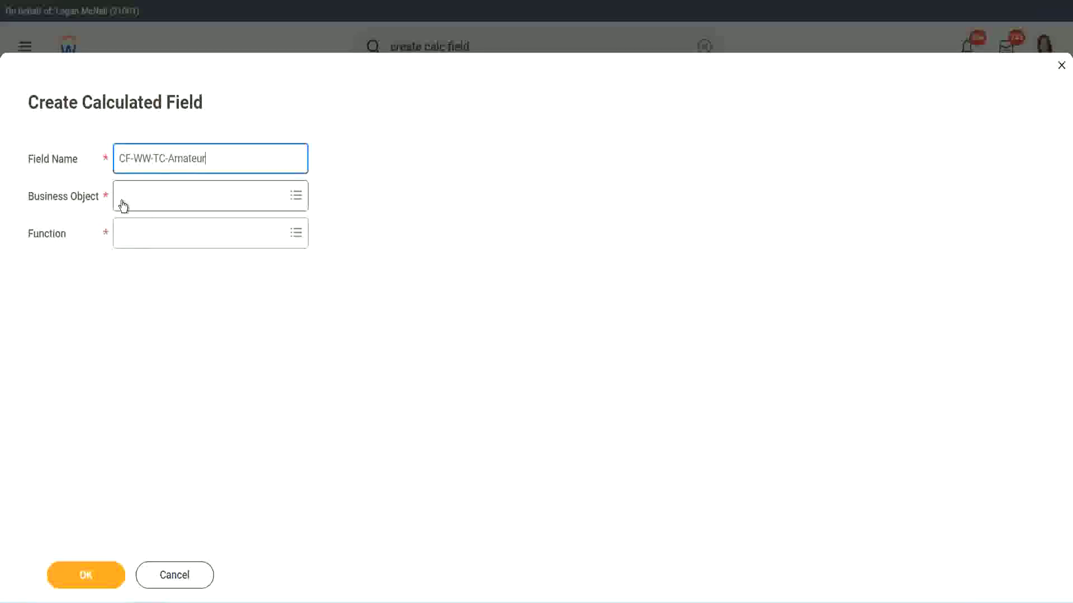
Set the business object of the third return value's new field to Global
left_click(123, 197)
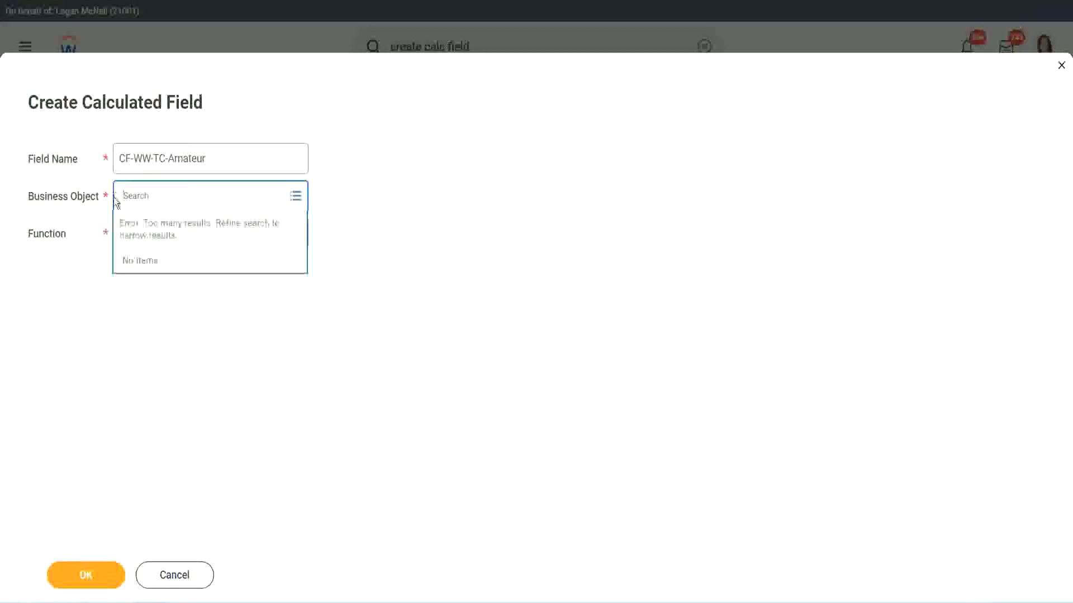
type("global")
key("Return")
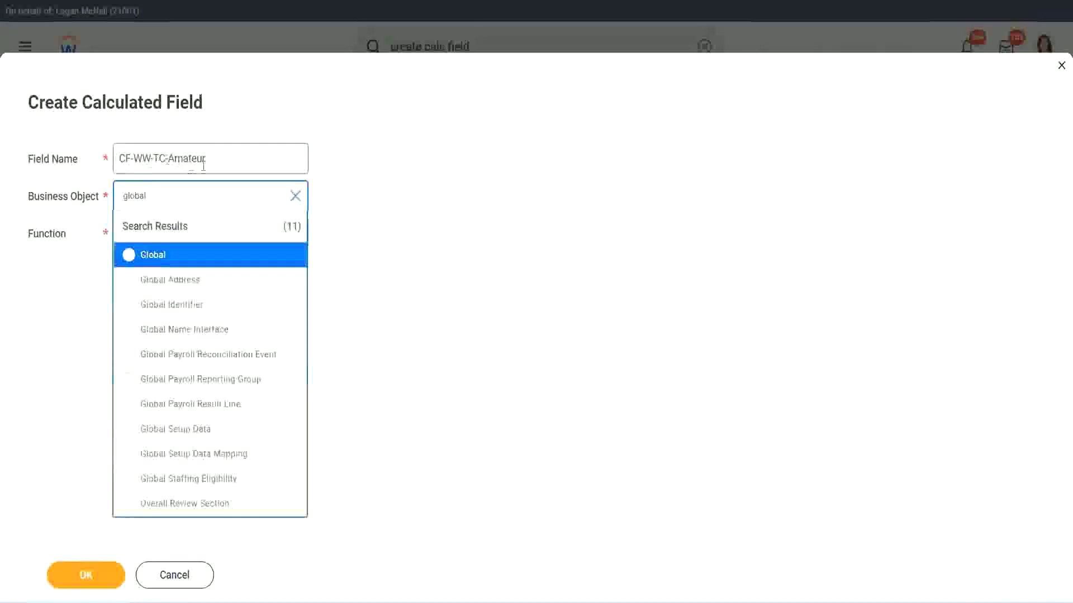
left_click(151, 256)
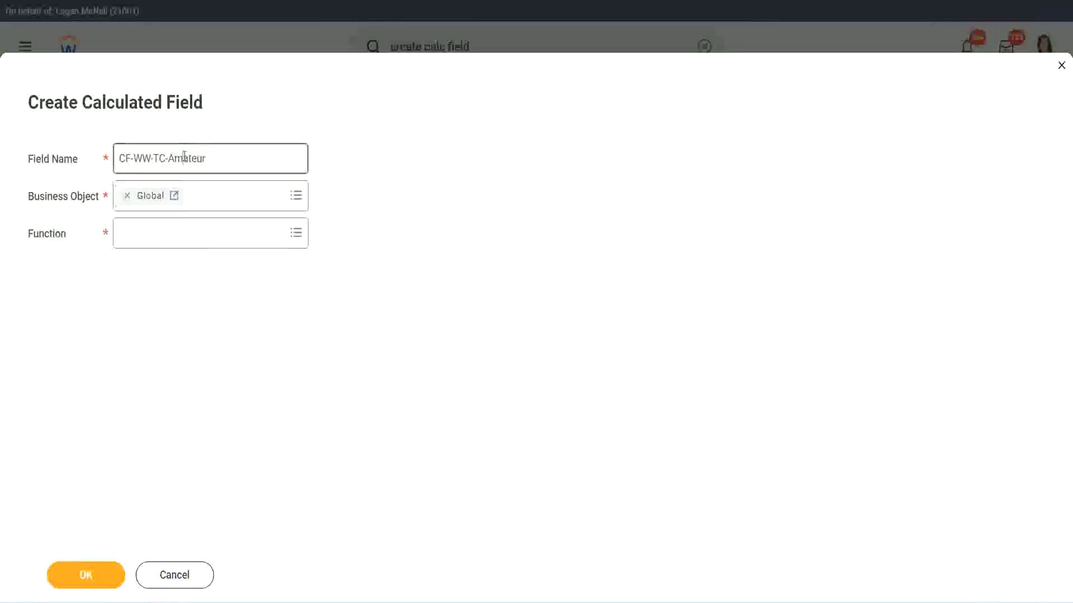
Change the field name to CF-WW-TC-Senior, set its function to Text Constant and continue to its calculation settings
double_click(196, 157)
type("Senior")
left_click(172, 243)
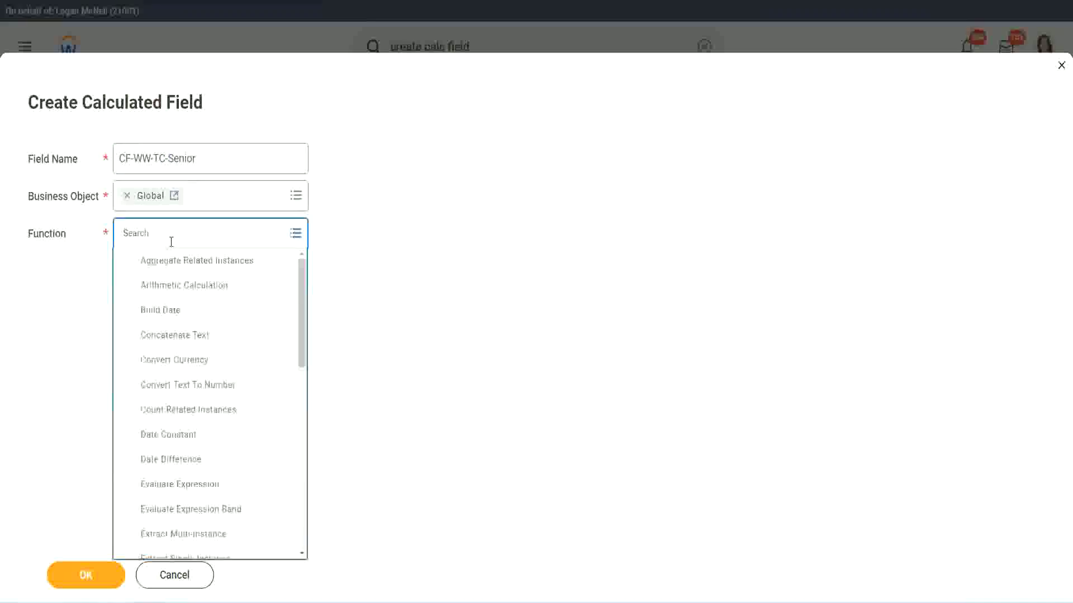
type("tc")
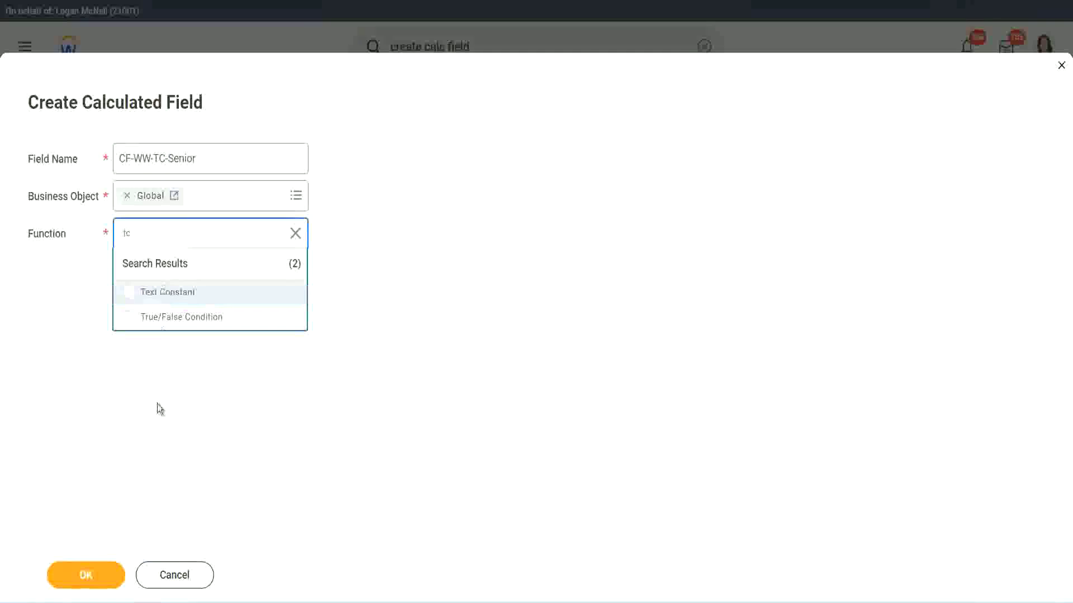
key("Return")
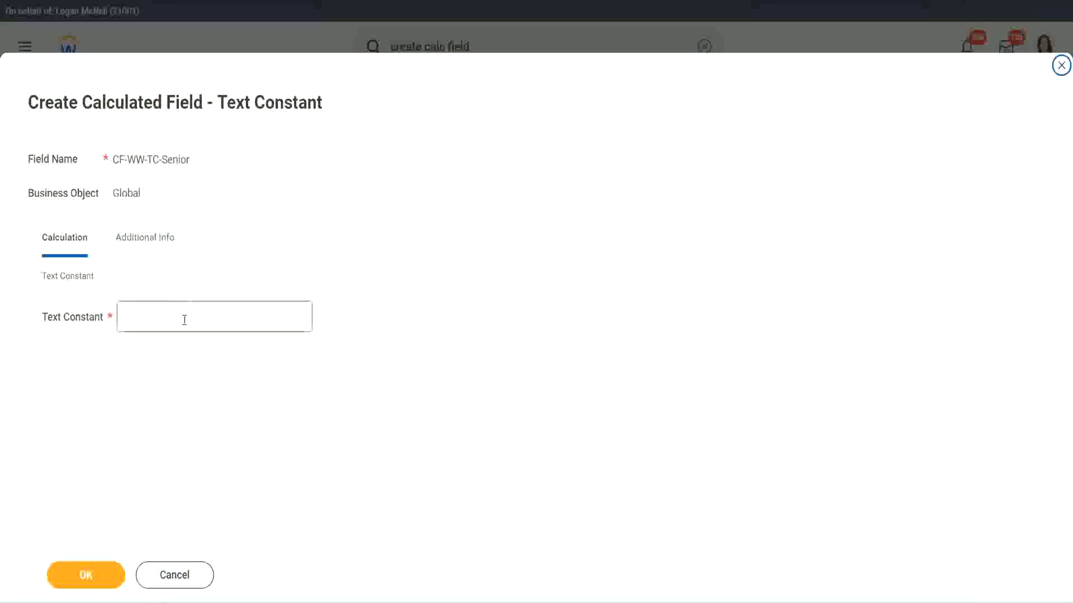
Enter Senior as the text constant and save the field as the 16 to 30 years condition's return value
left_click(185, 320)
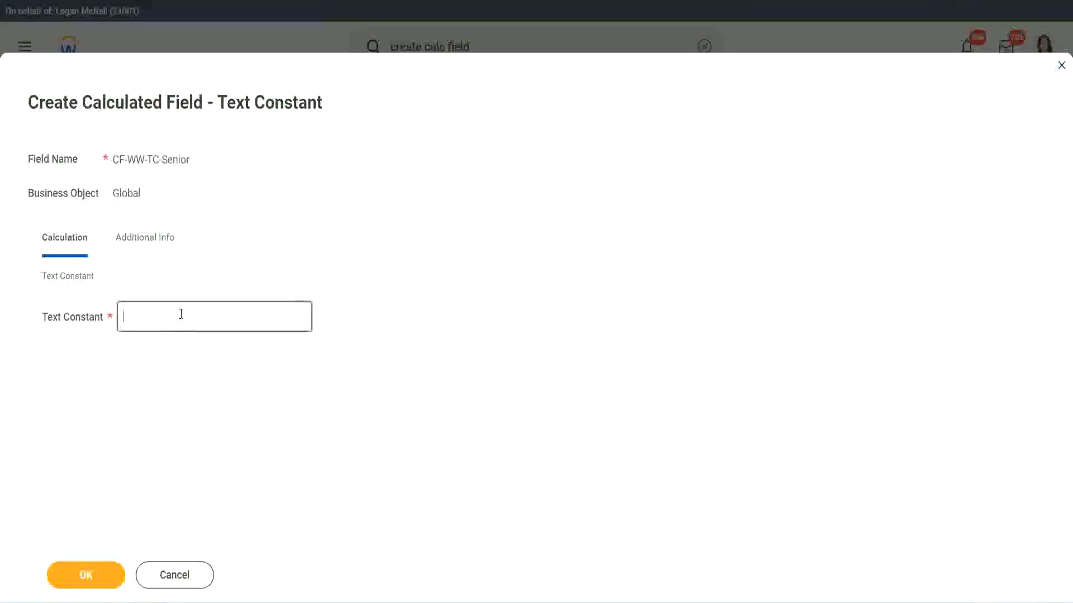
type("Senior")
left_click(85, 575)
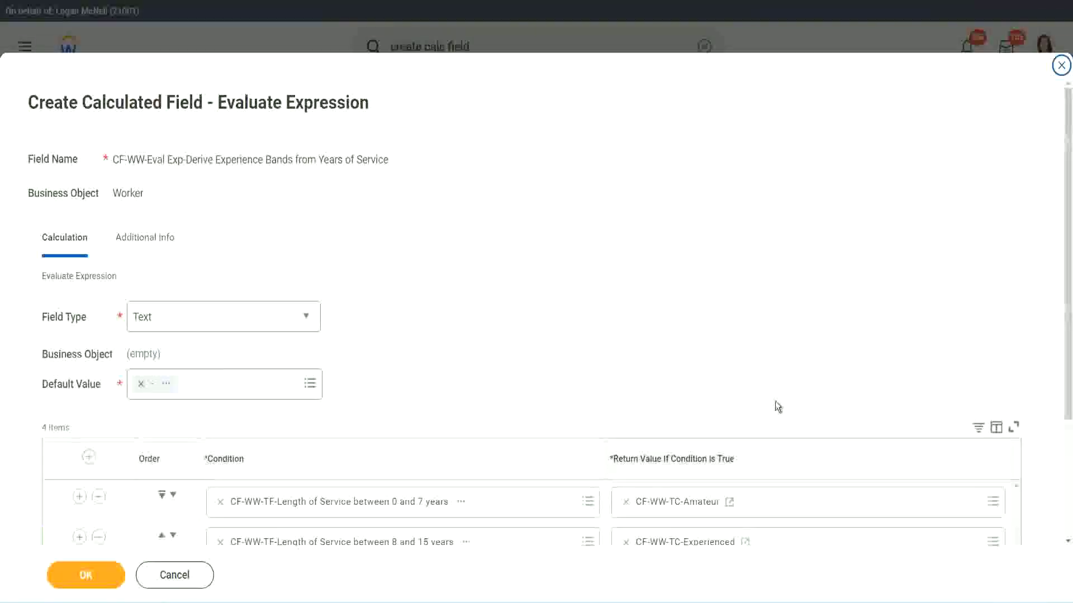
Copy the CF-WW-TC-Senior field name and start a new calculated field for the return value of the greater than 31 years condition
scroll(776, 401, "down", 3)
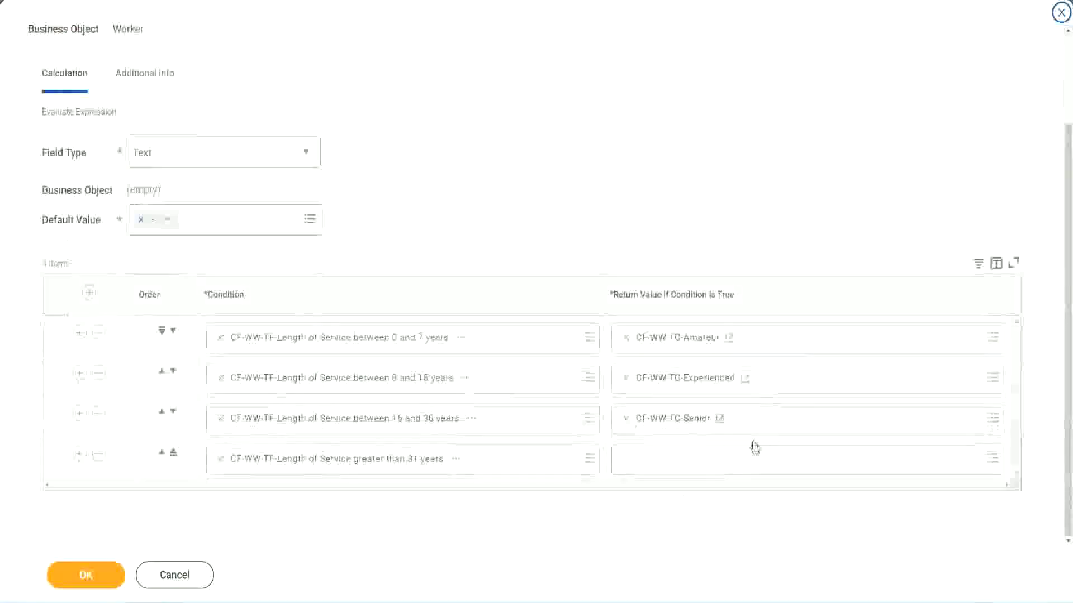
right_click(652, 421)
left_click(677, 481)
left_click(654, 467)
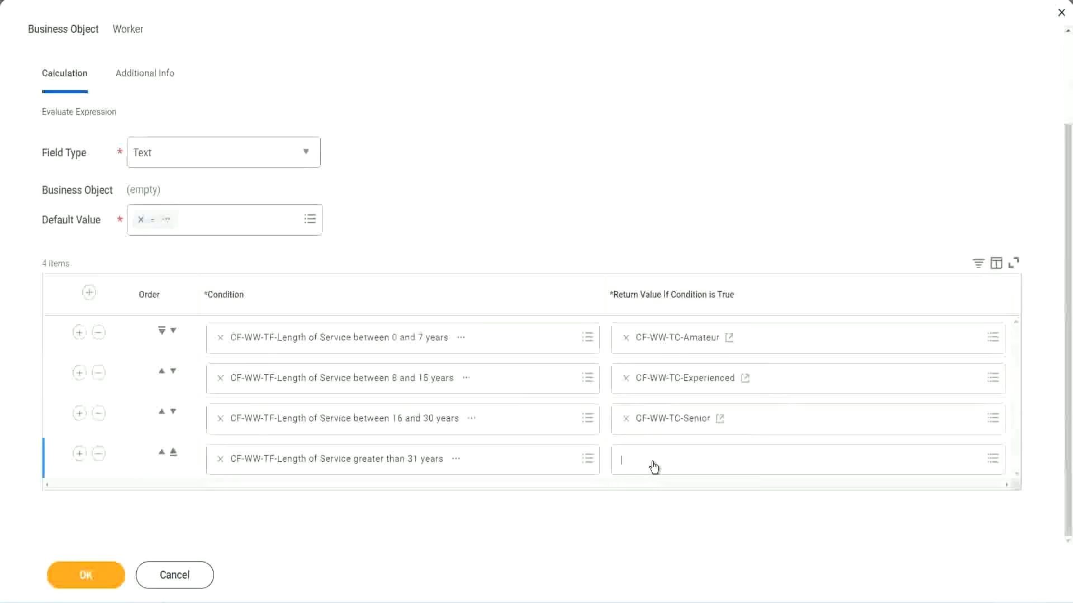
left_click(665, 436)
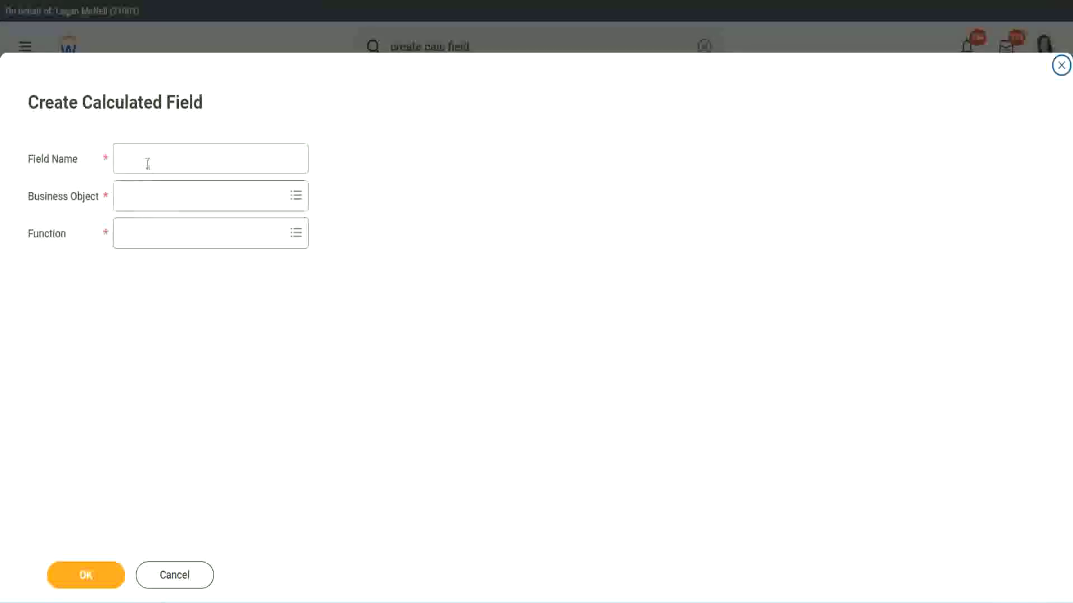
Paste the copied name into the new calculated field and change it to CF-WW-TC-Legend
left_click(148, 163)
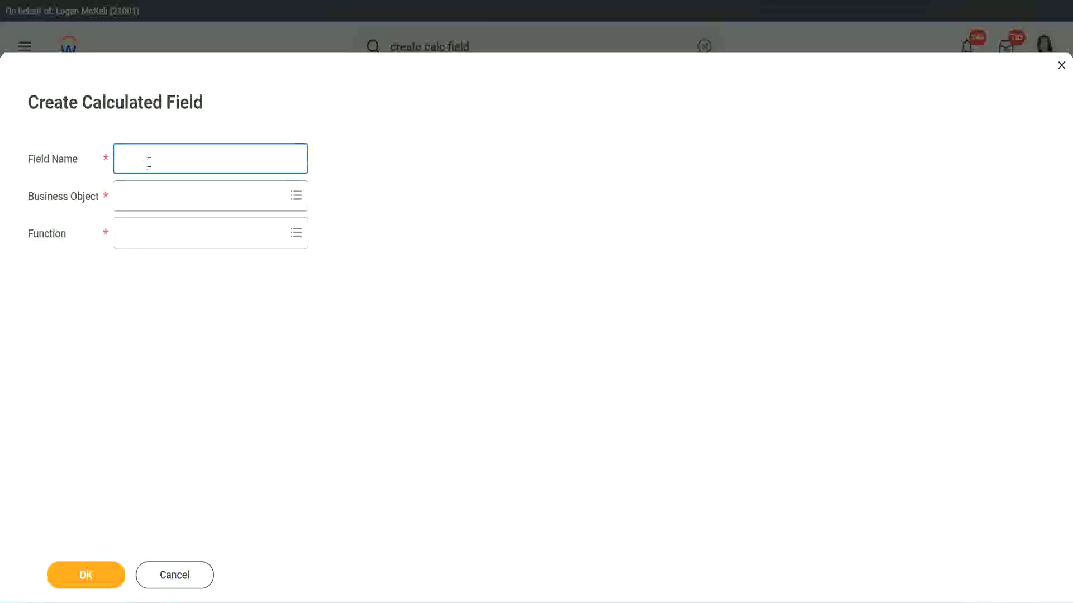
key("ctrl+v")
double_click(182, 158)
type("Le")
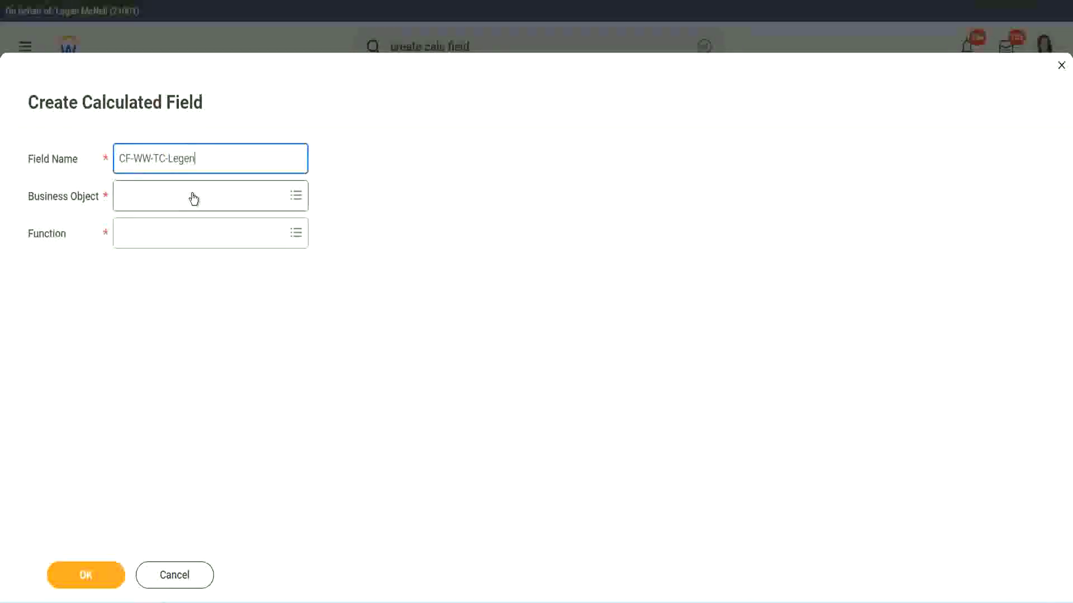
Set the Legend field's business object to Global and its function to Text Constant, continuing to its calculation settings
left_click(151, 204)
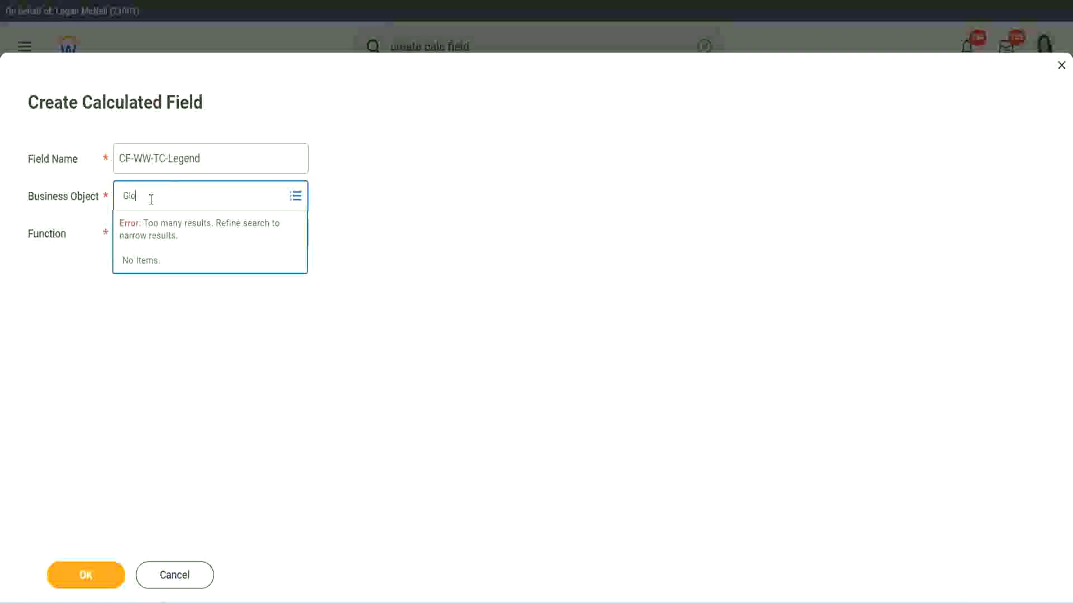
type("Global")
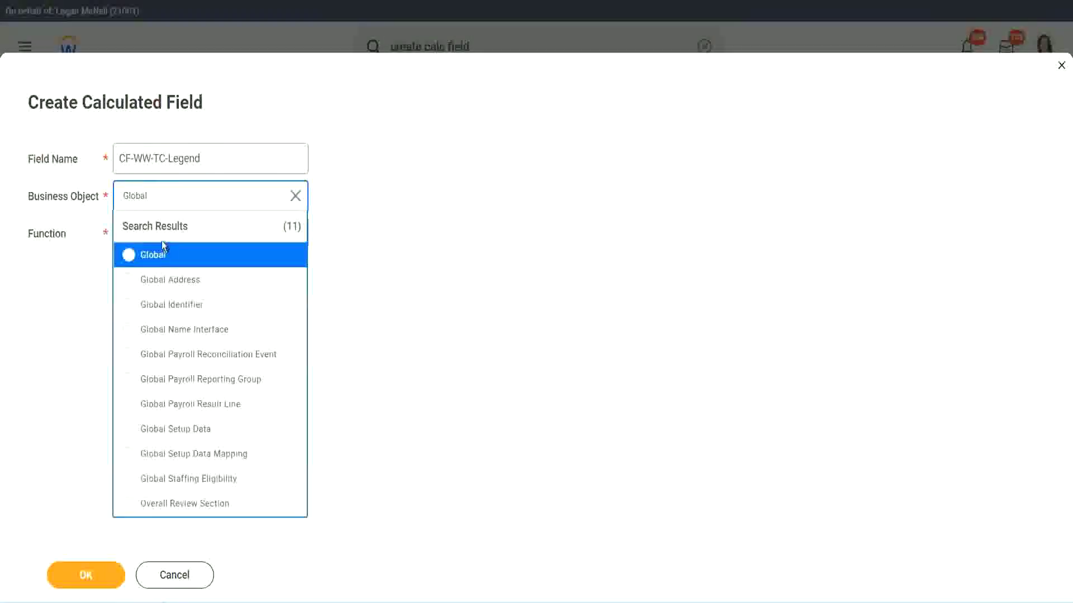
left_click(156, 253)
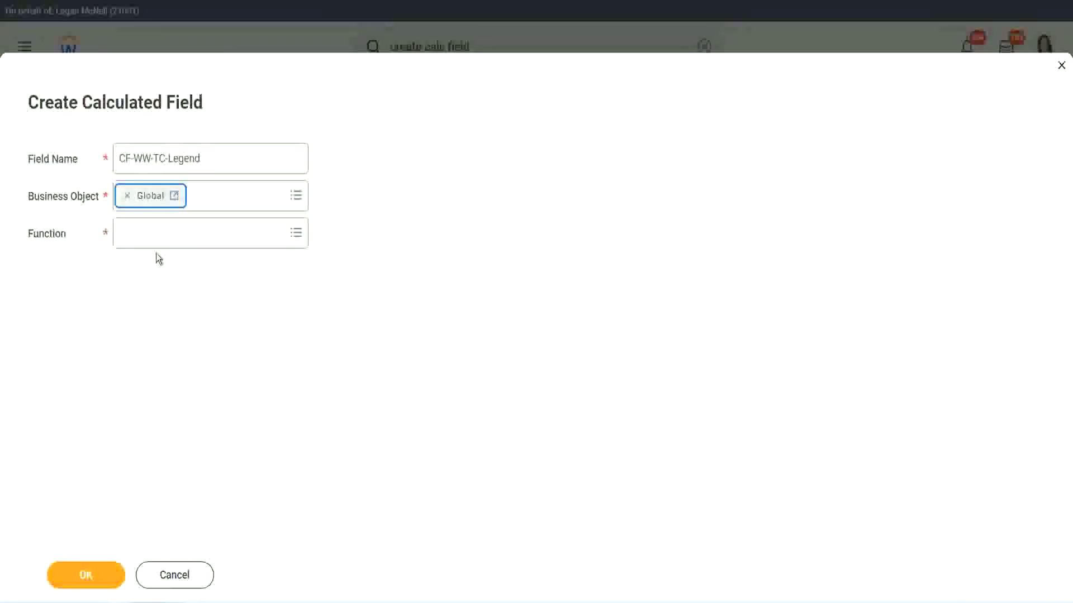
left_click(156, 232)
type("tc")
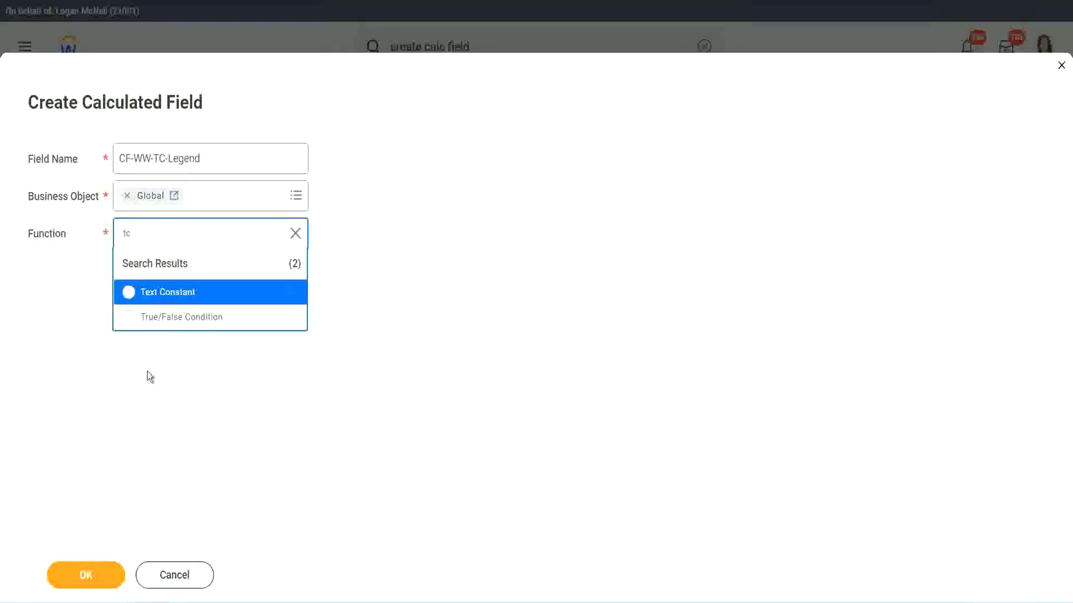
left_click(208, 293)
left_click(78, 575)
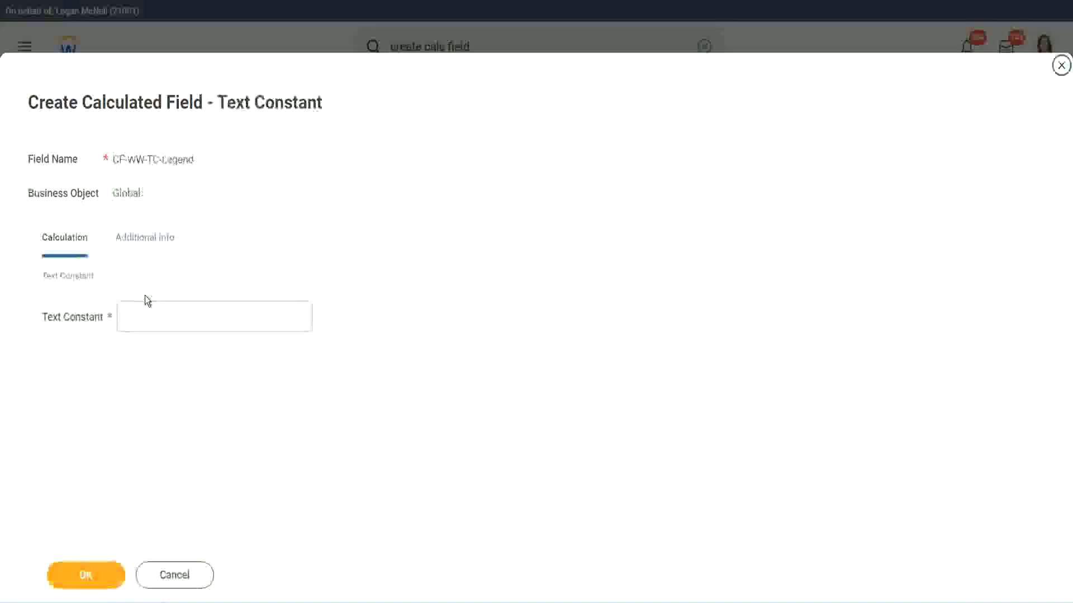
Enter Legend as the text constant and save the field as the greater than 31 years condition's return value
left_click(139, 318)
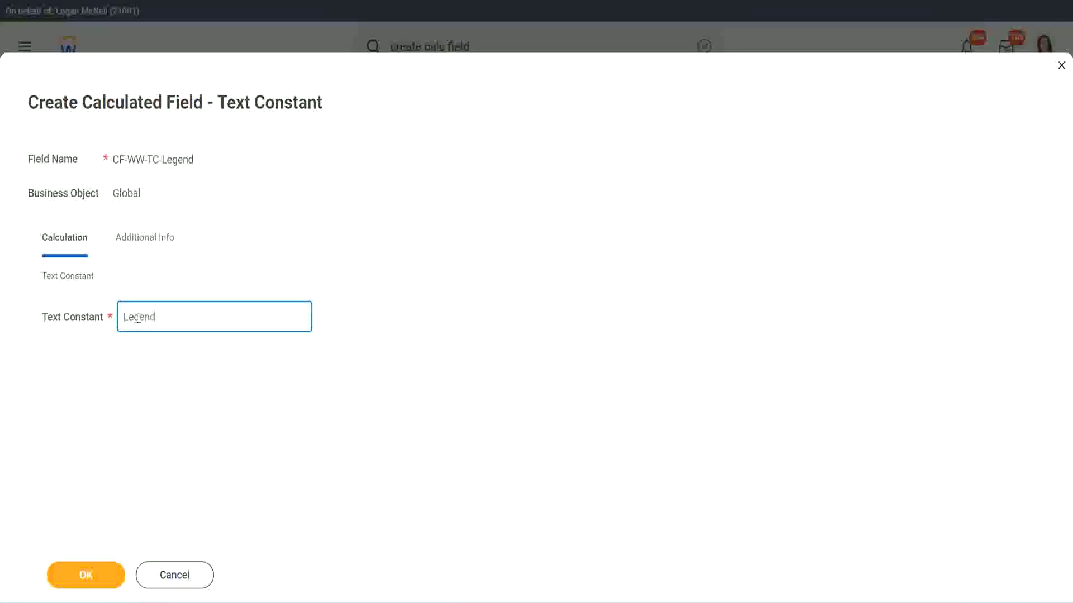
left_click(92, 575)
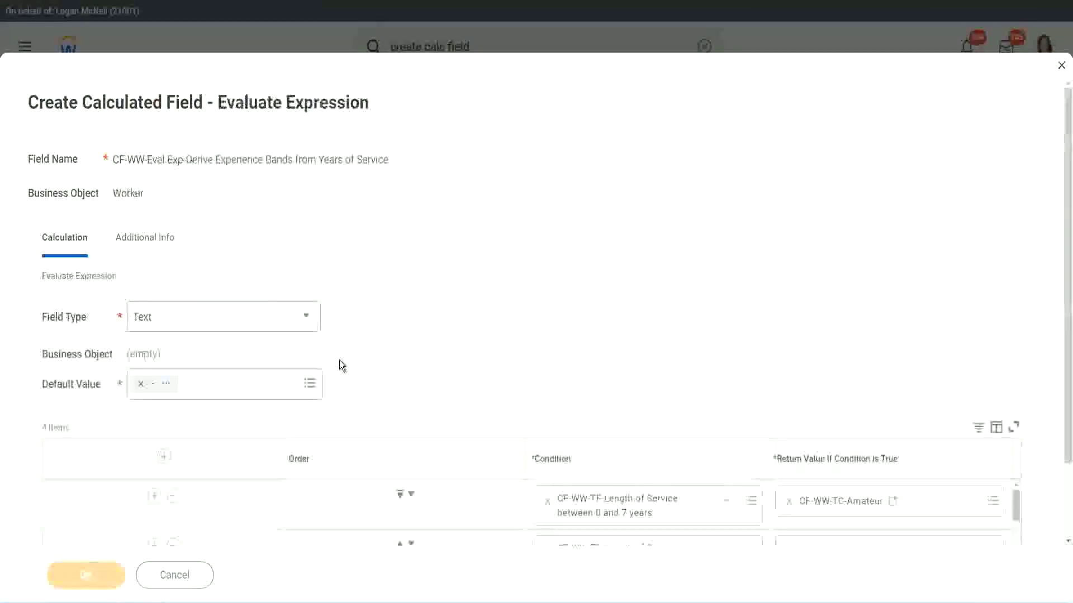
scroll(568, 298, "down", 3)
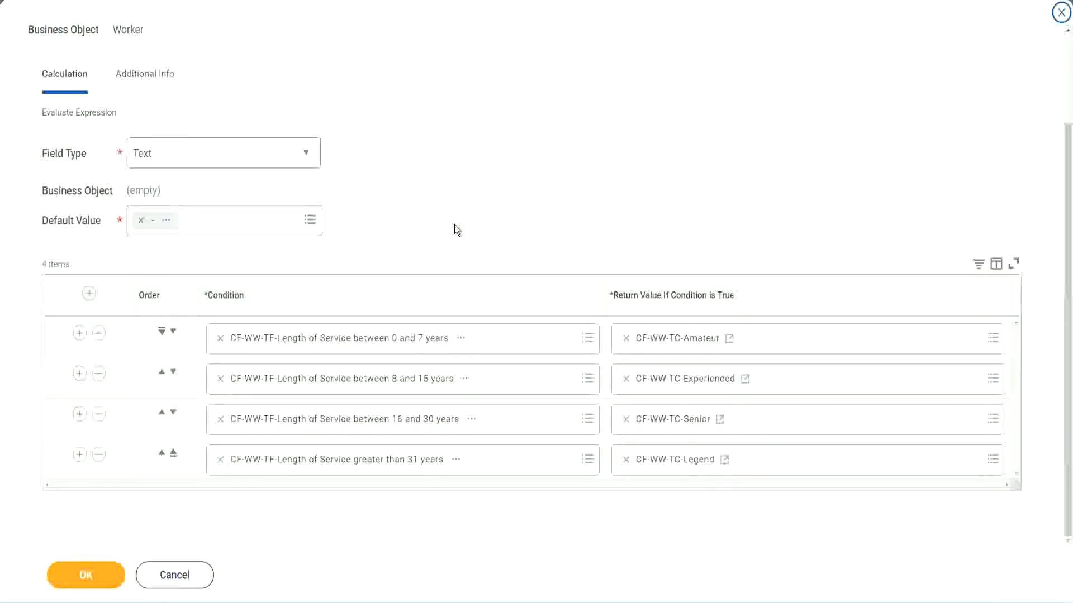
Review the conditions with their return values and save the Evaluate Expression calculated field
scroll(455, 225, "up", 2)
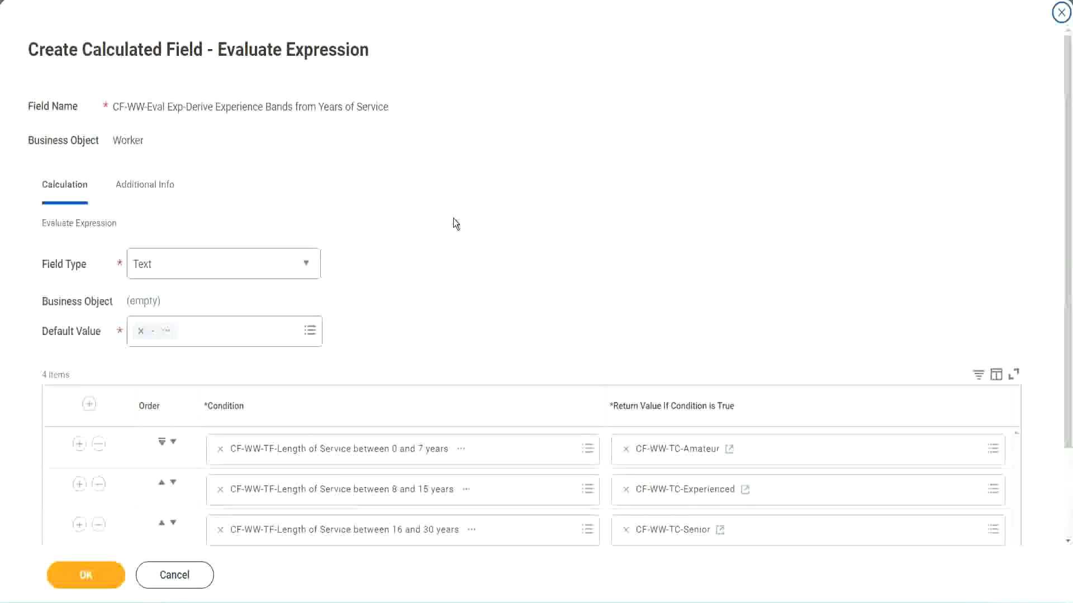
scroll(454, 224, "down", 2)
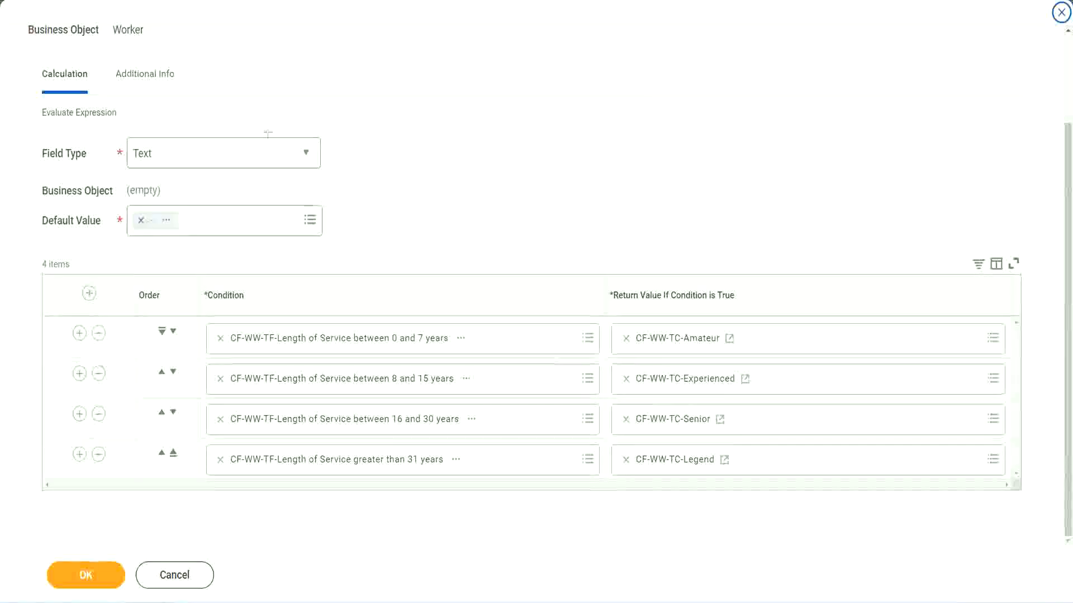
left_click_drag(687, 158, 696, 268)
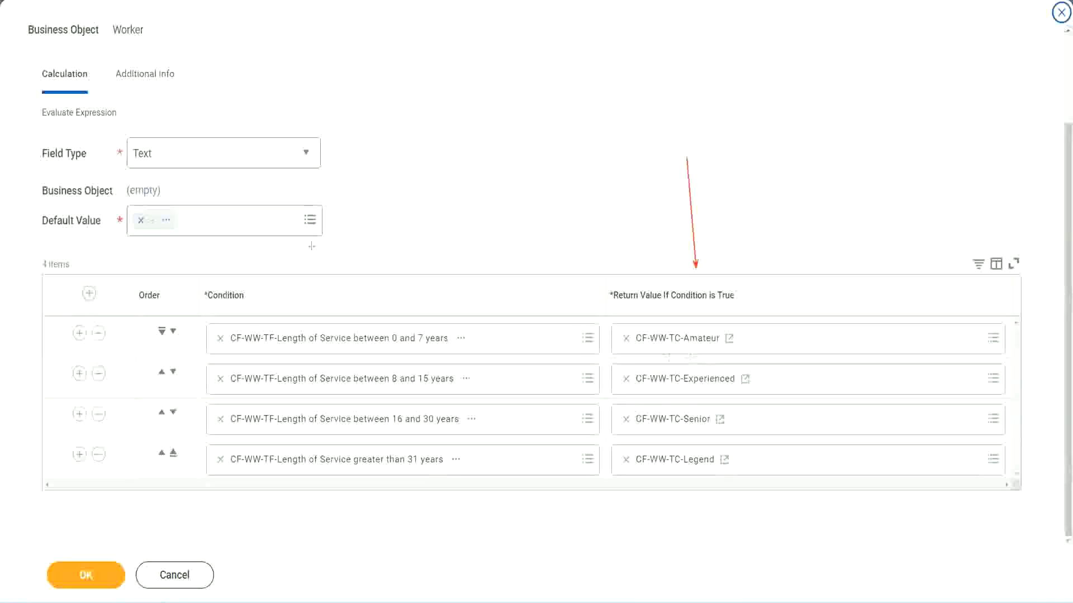
left_click_drag(133, 97, 138, 134)
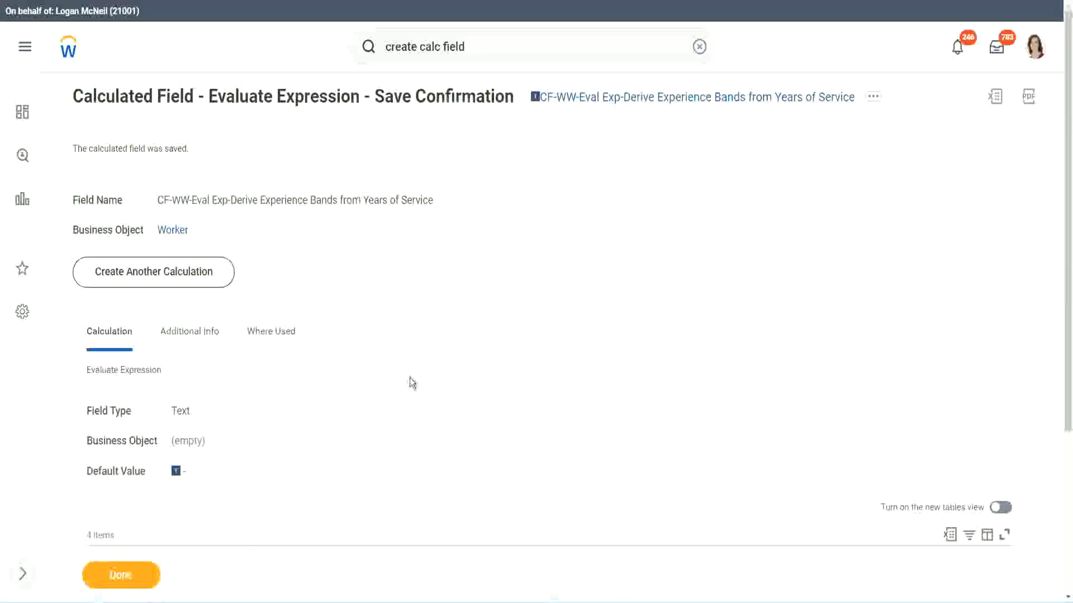
scroll(410, 373, "down", 4)
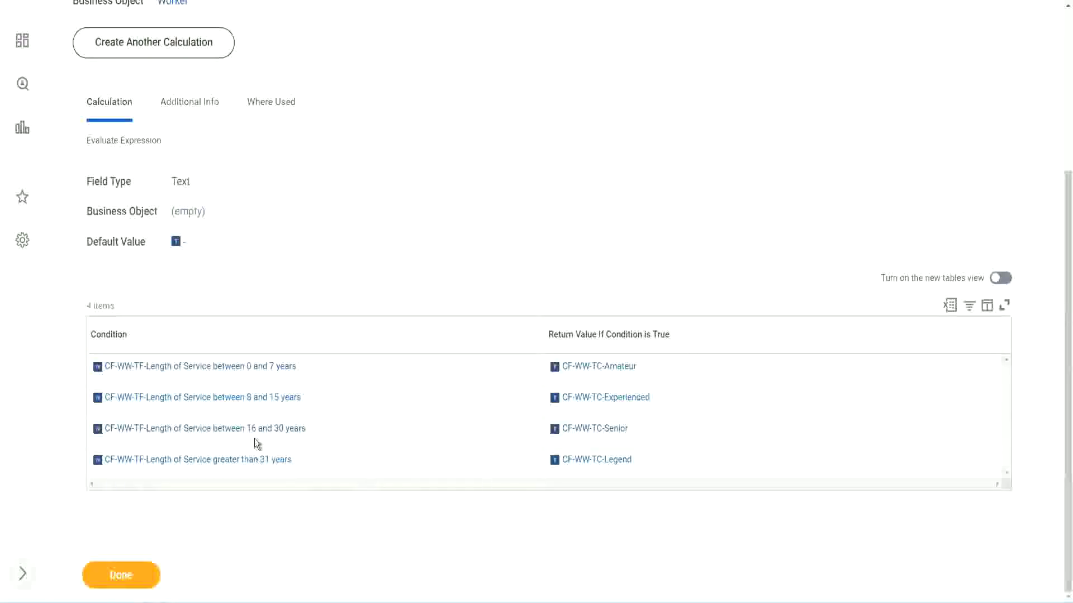
scroll(299, 335, "up", 4)
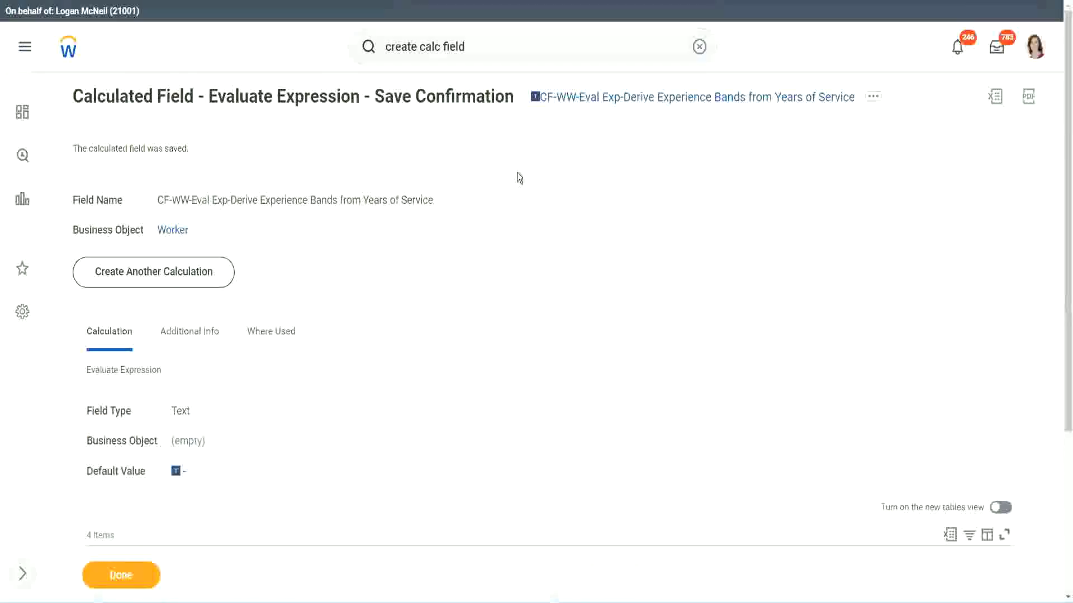
Copy the saved Evaluate Expression field's name and open the WW Employee Details custom report for editing
right_click(629, 104)
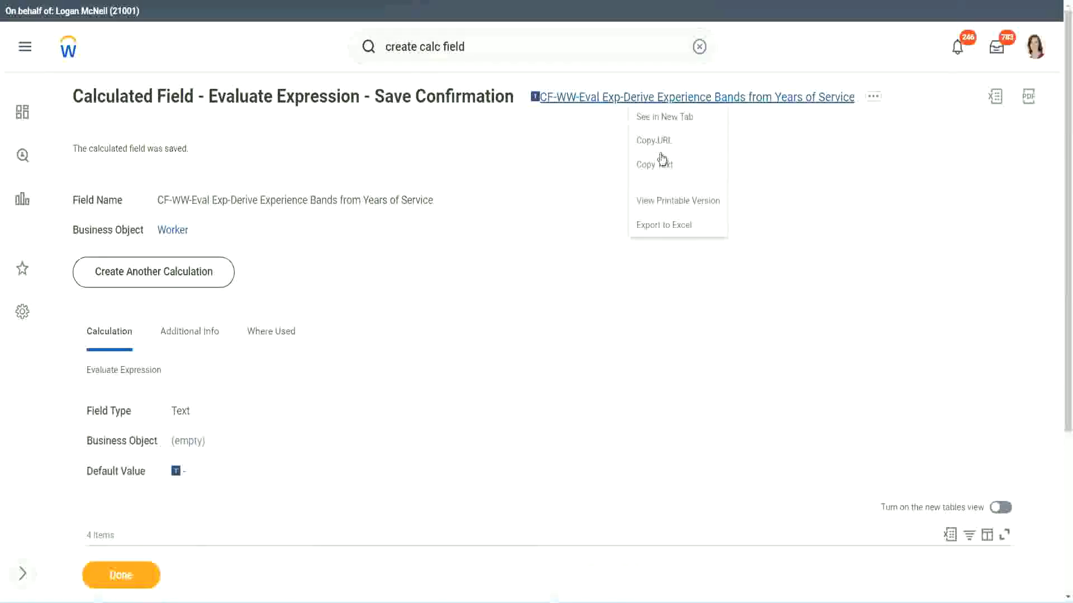
left_click(660, 170)
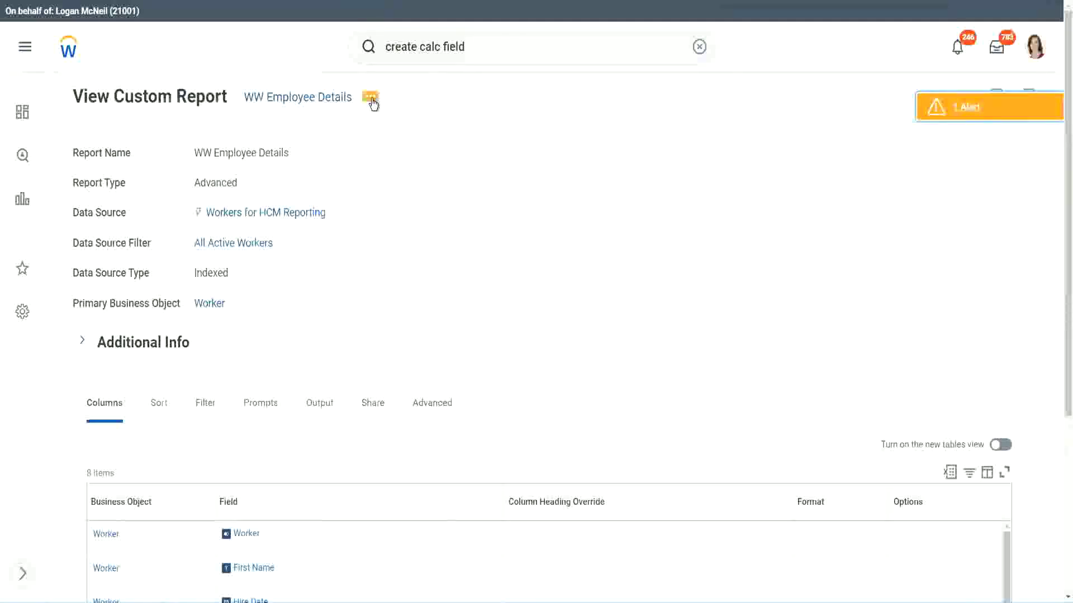
left_click(372, 100)
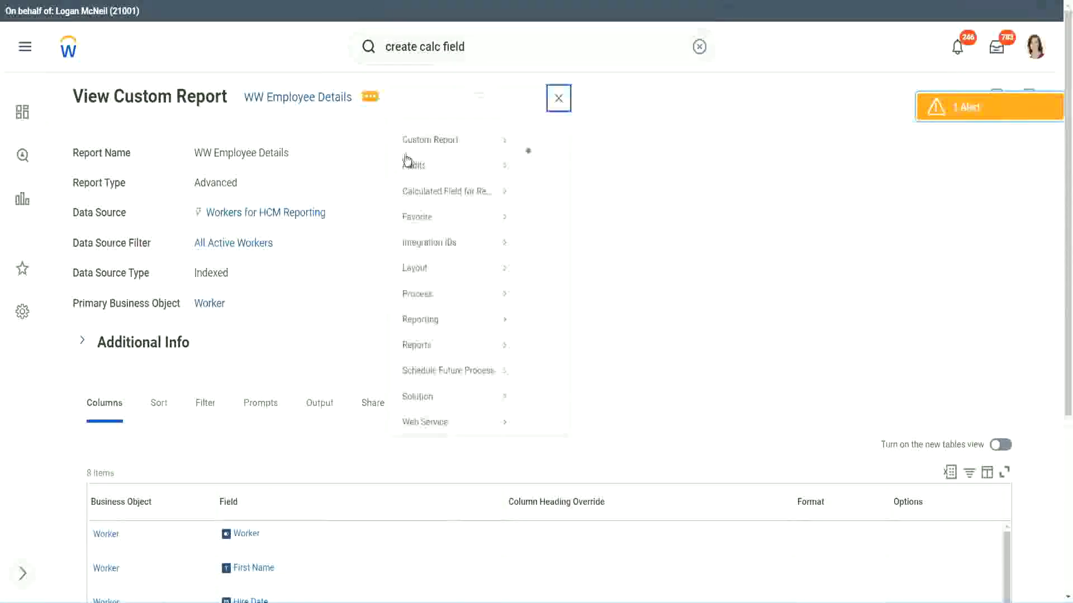
left_click(540, 158)
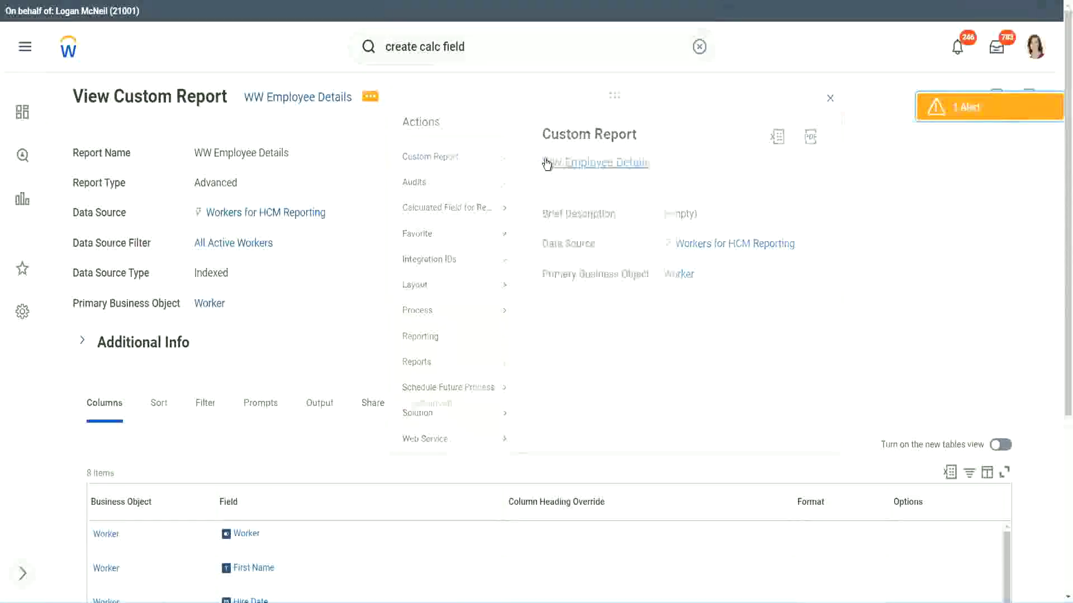
Add a Worker row at the end of the report columns and remove the CF-WW-Substring Text-Years from Length of Service row
scroll(391, 240, "down", 5)
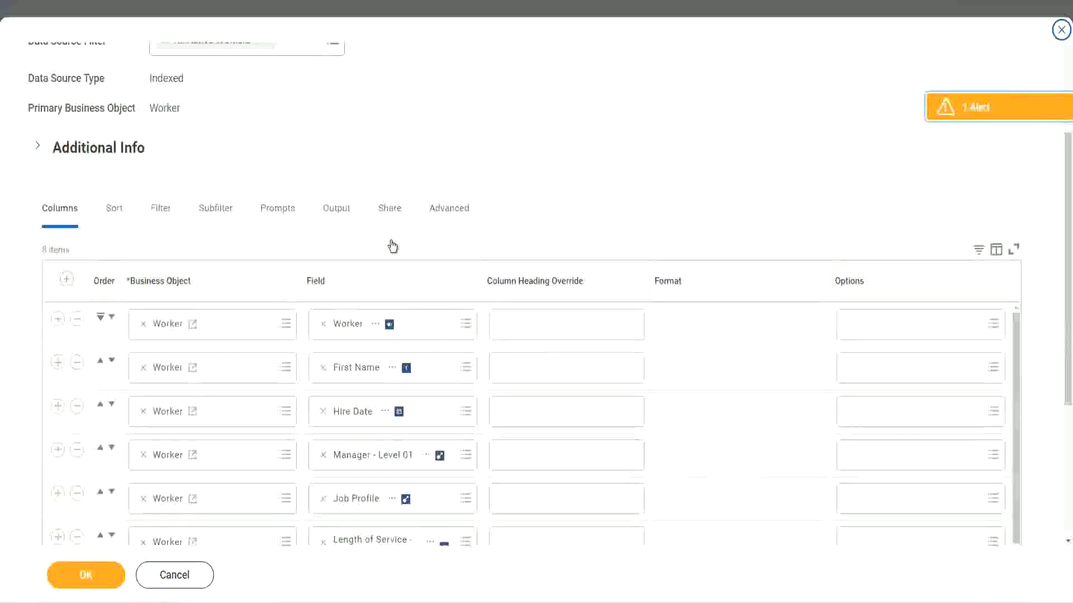
scroll(392, 245, "down", 2)
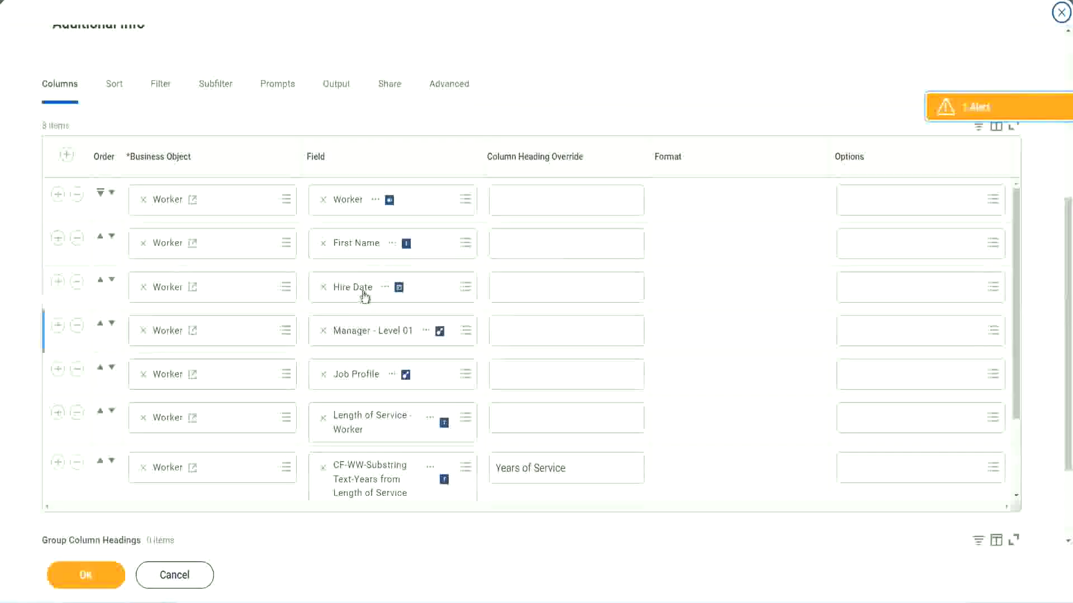
left_click(58, 464)
scroll(377, 324, "down", 1)
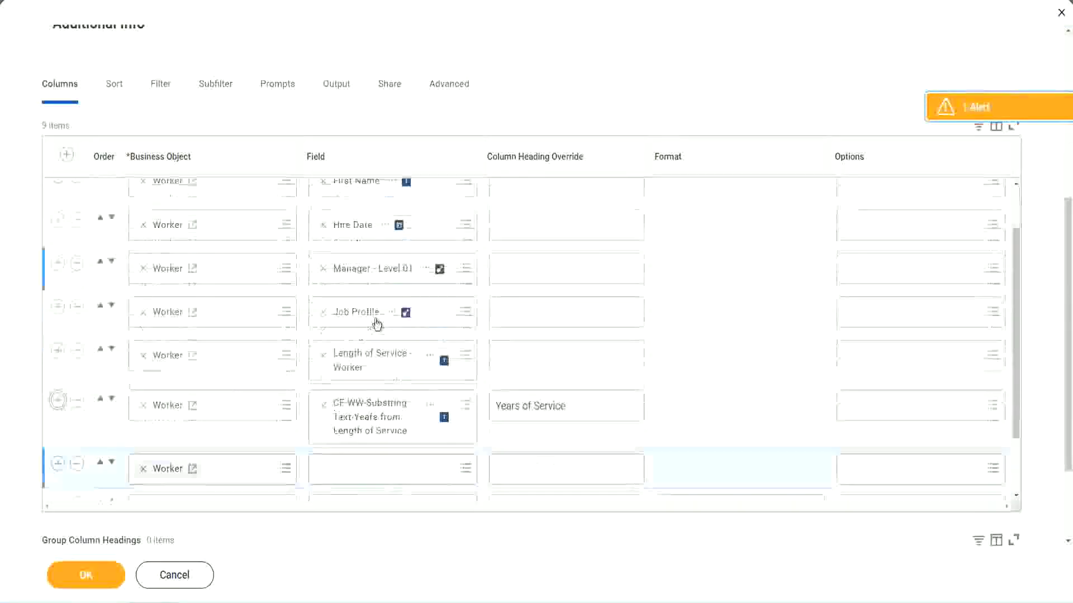
scroll(377, 324, "down", 4)
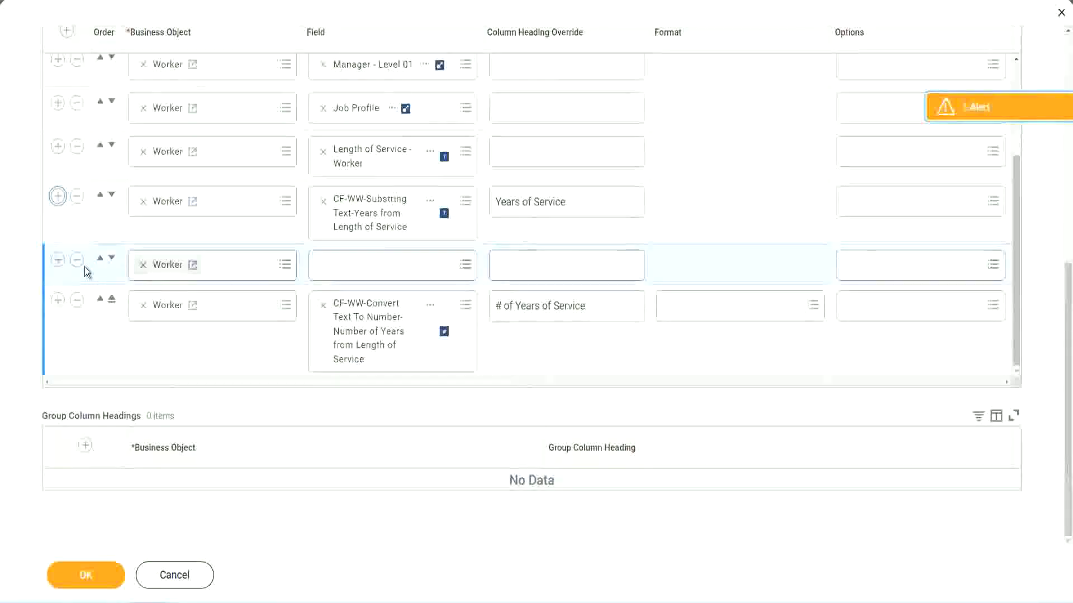
left_click(112, 260)
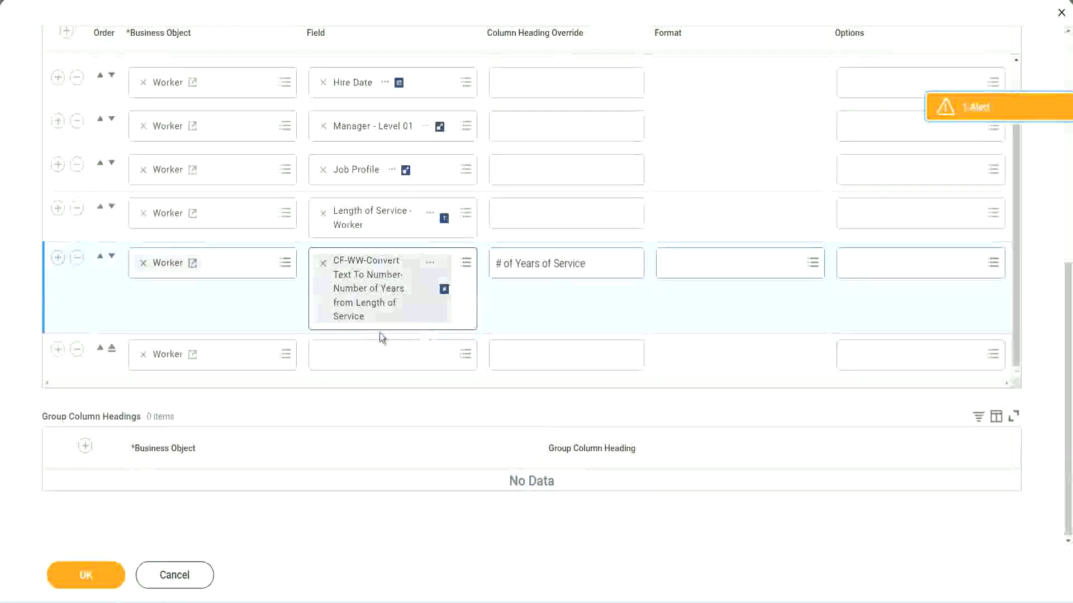
Set the last row's field to CF-WW-Eval Exp-Derive Experience Bands from Years of Service, override its heading with Experience Bands, and save the report
left_click(351, 357)
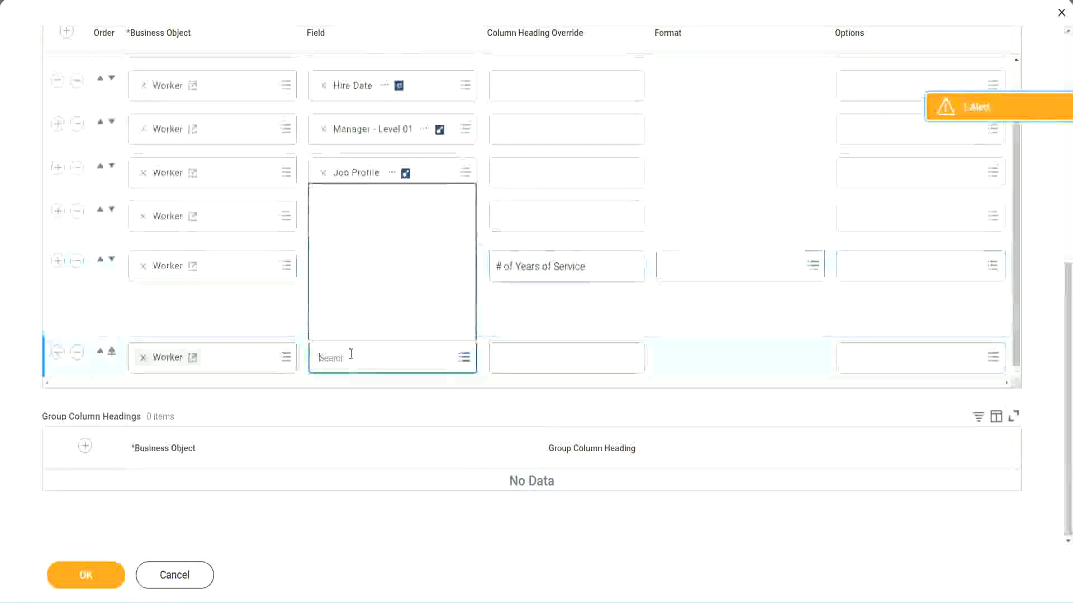
type("Experience Bands from Years of Service")
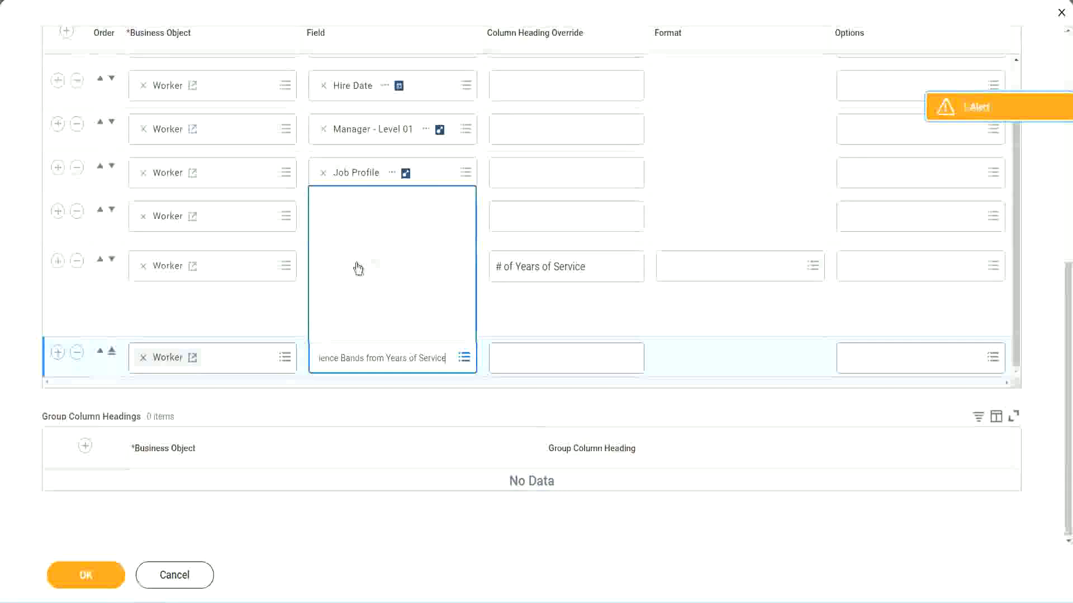
left_click(547, 319)
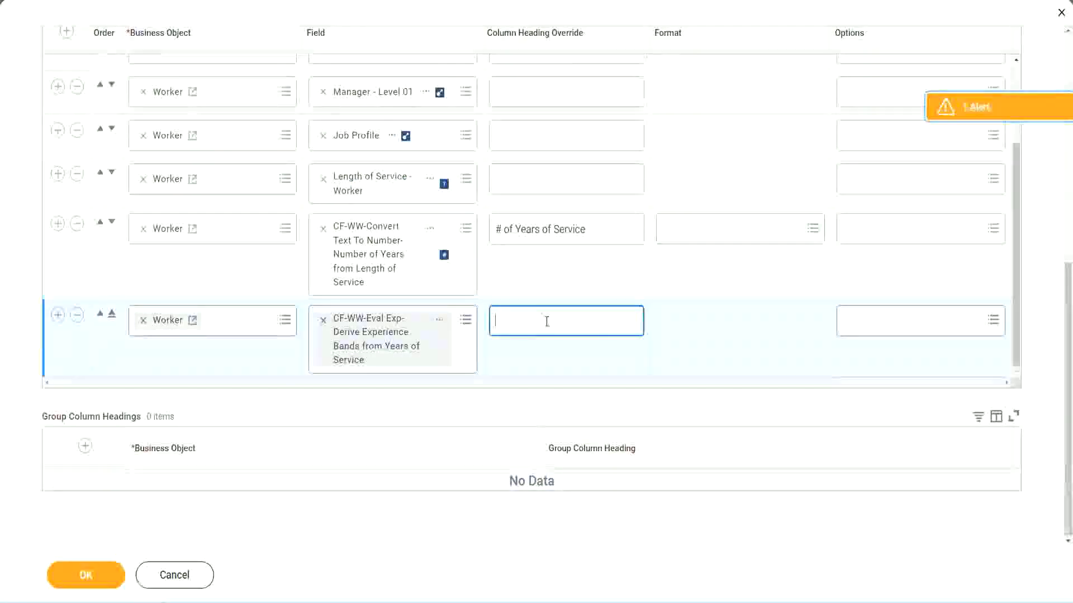
type("Exper")
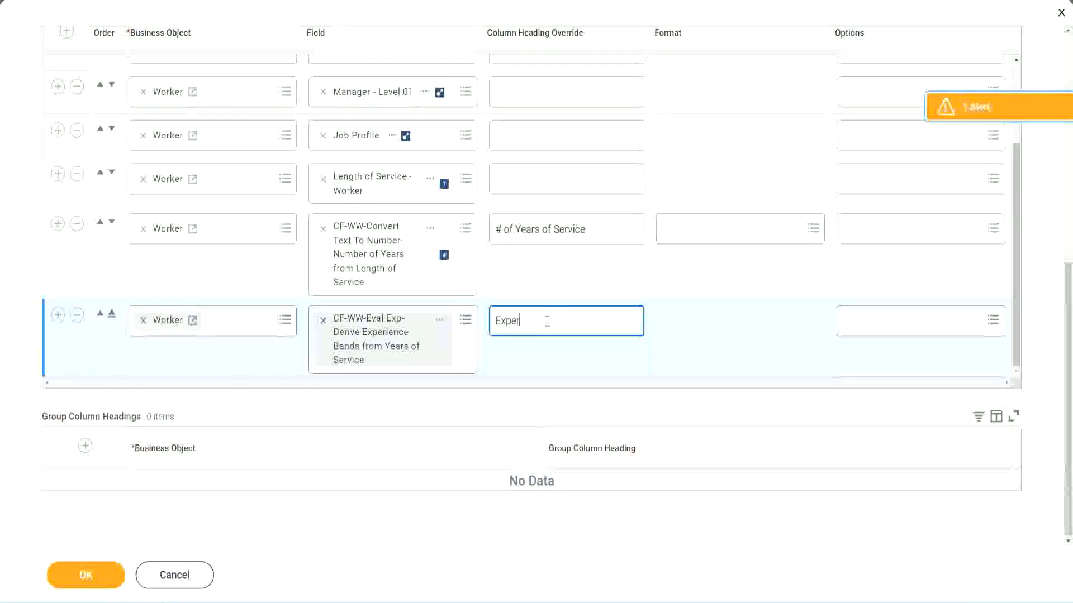
type("ience B")
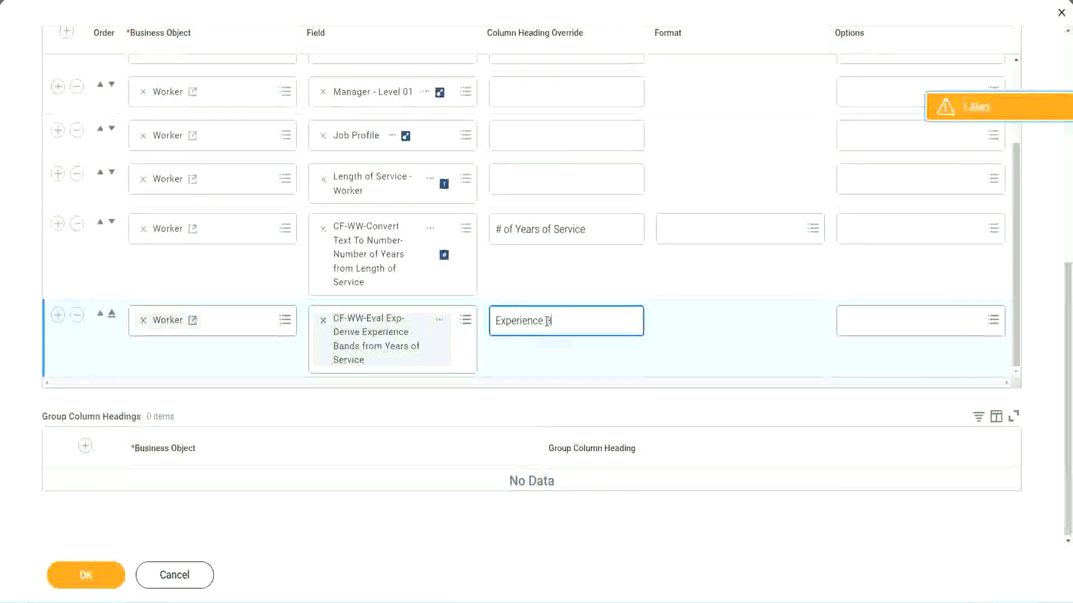
type("ands")
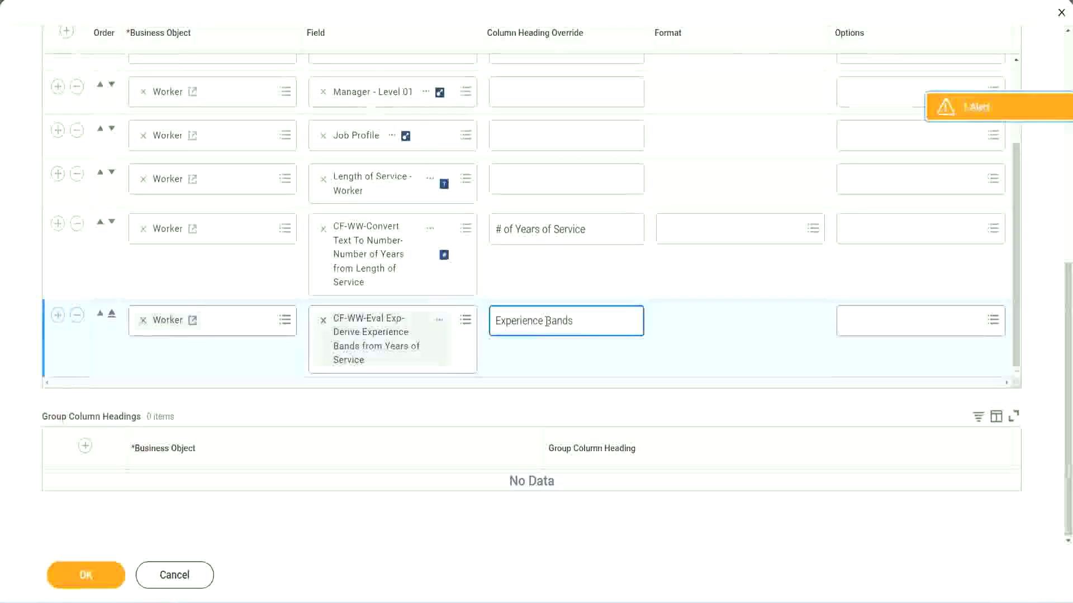
left_click(103, 578)
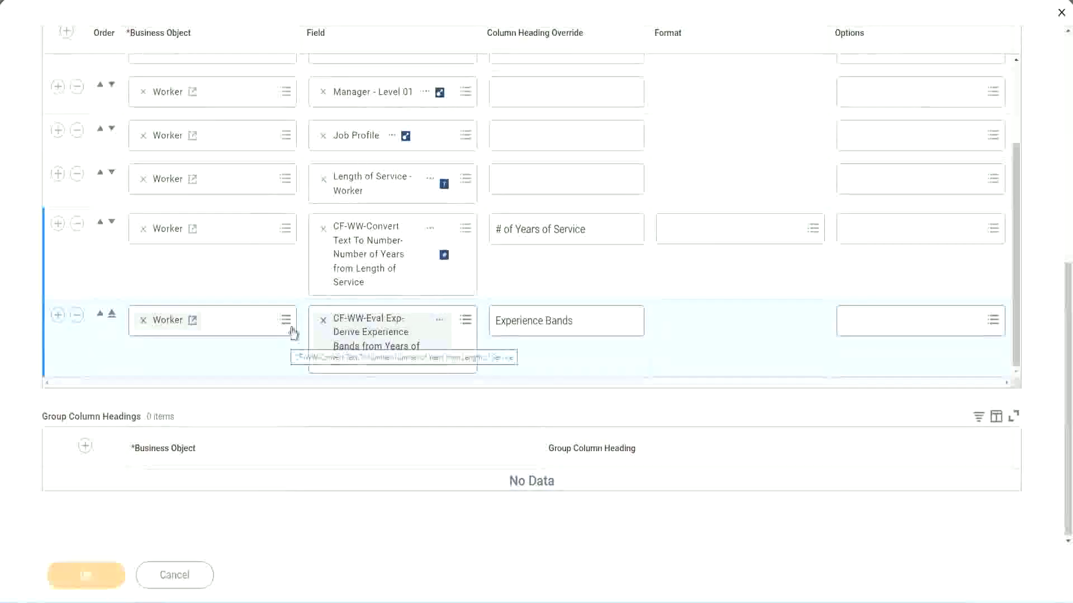
Run the WW Employee Details report with the Worker Types, Employee Type and Contingent Worker Type prompts left blank
scroll(306, 403, "down", 4)
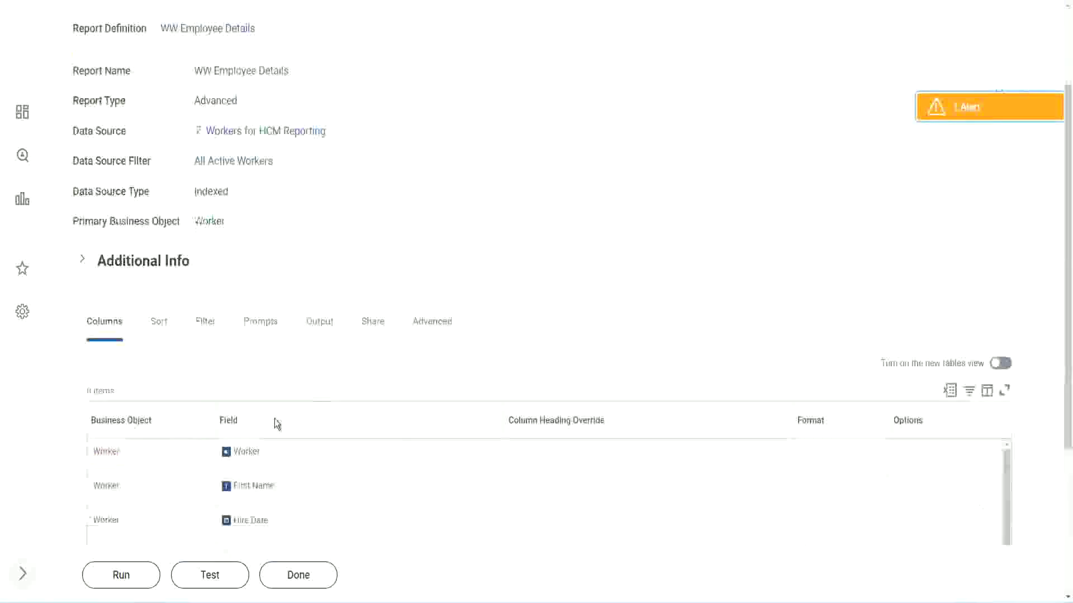
left_click(122, 577)
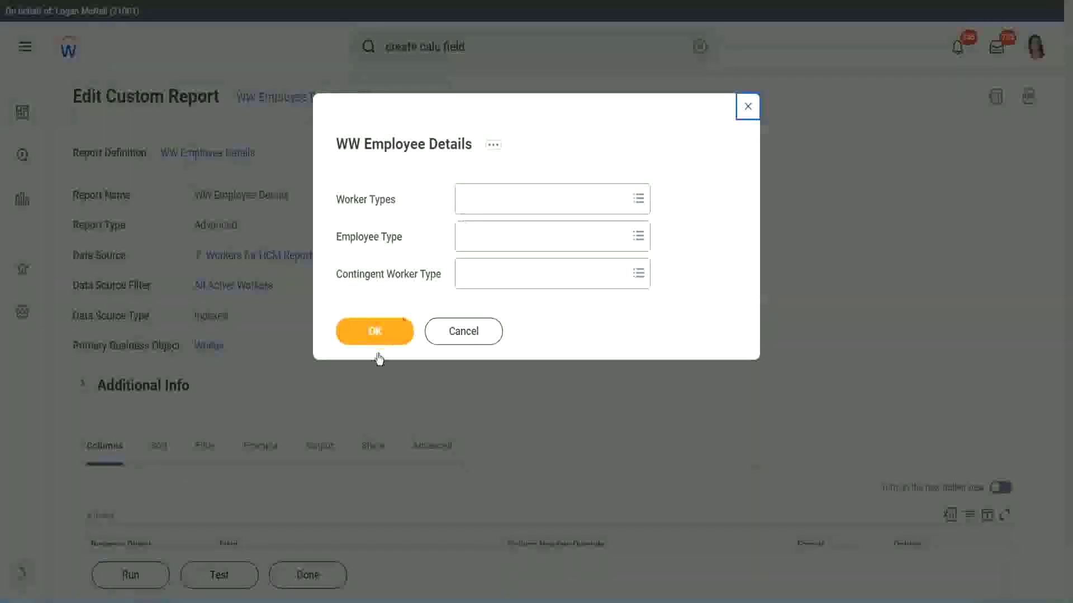
left_click(393, 327)
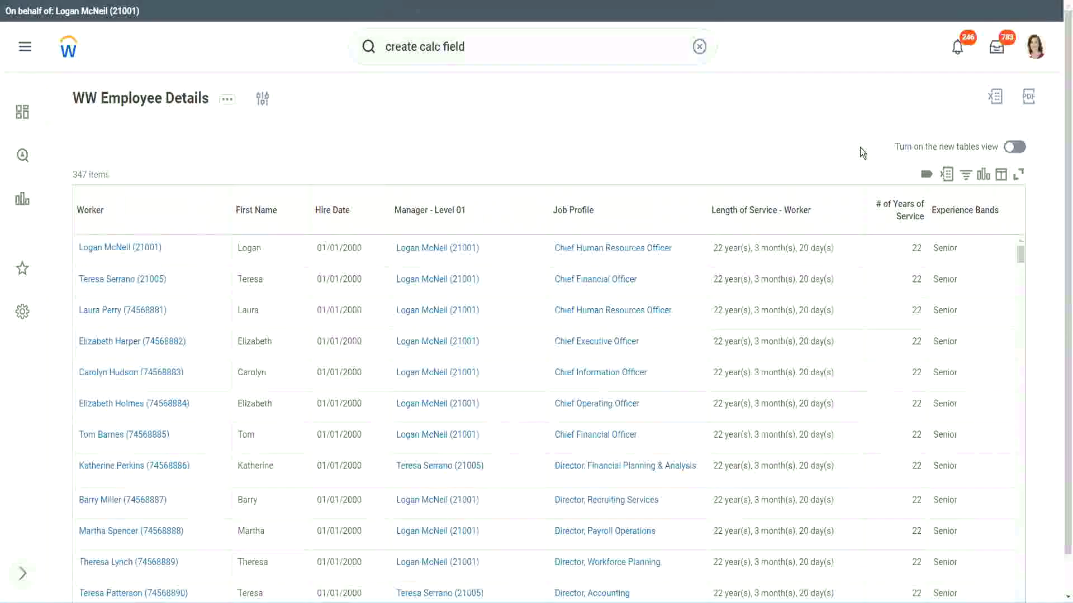
Check the first worker's years of service and experience band against the 16 - 30 years : Senior line in the Notepad++ notes
scroll(859, 147, "down", 1)
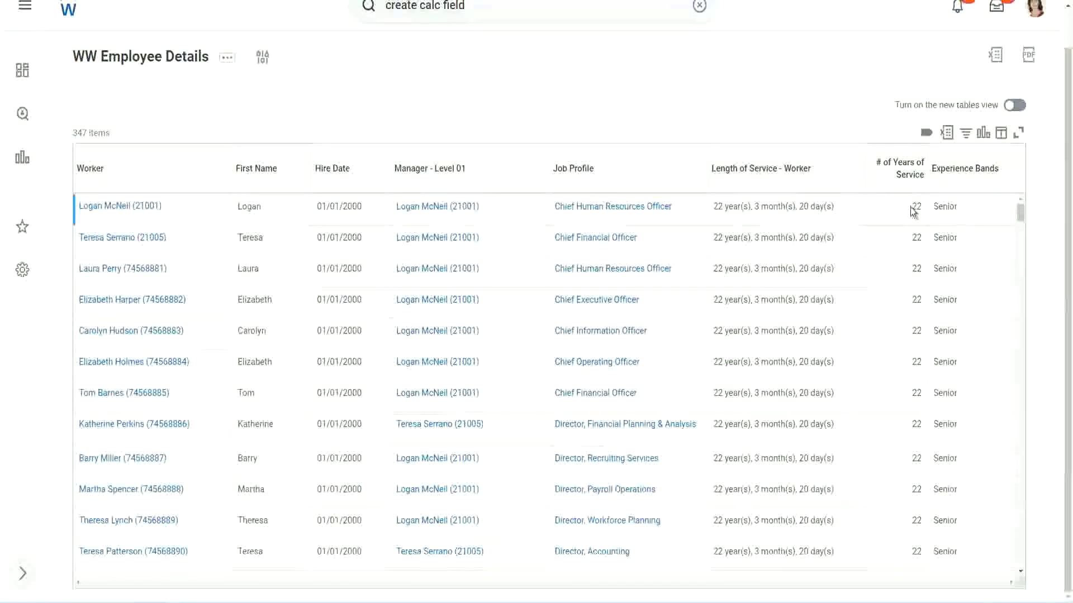
double_click(916, 208)
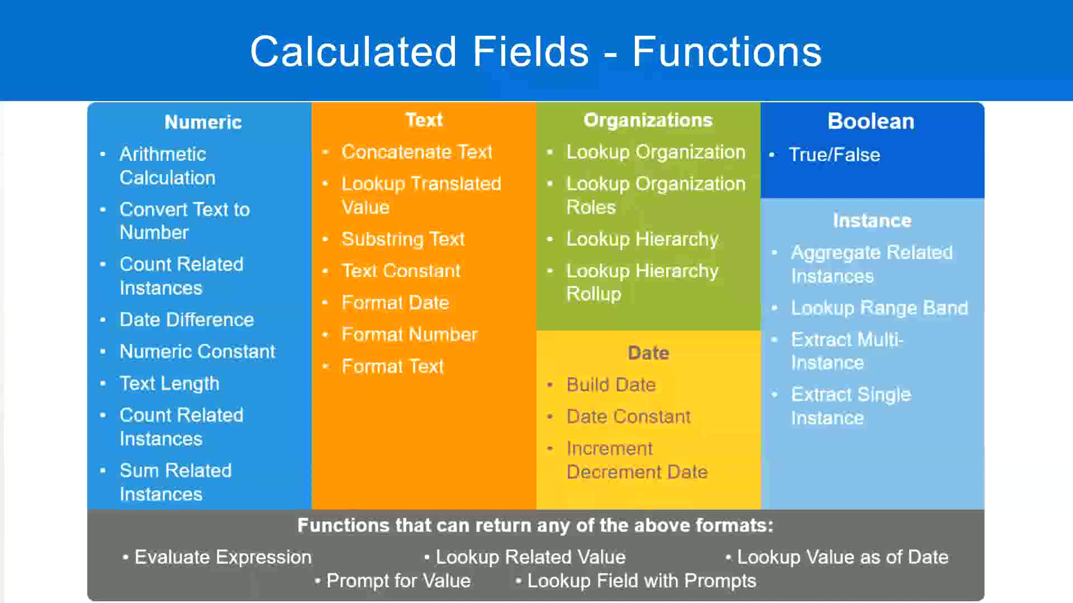
key("alt+Tab")
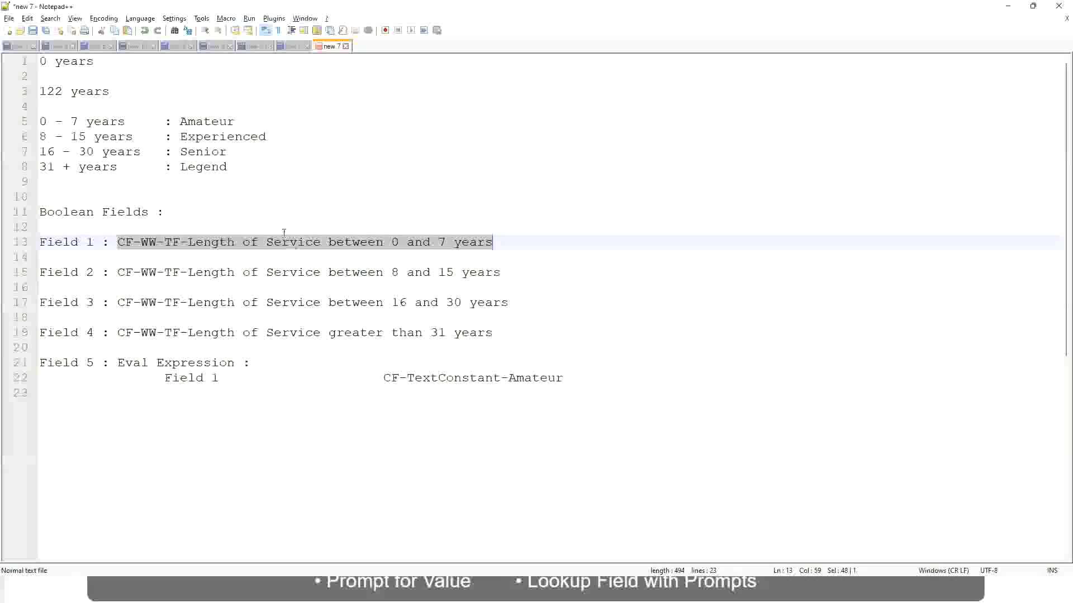
left_click(154, 193)
left_click(186, 151)
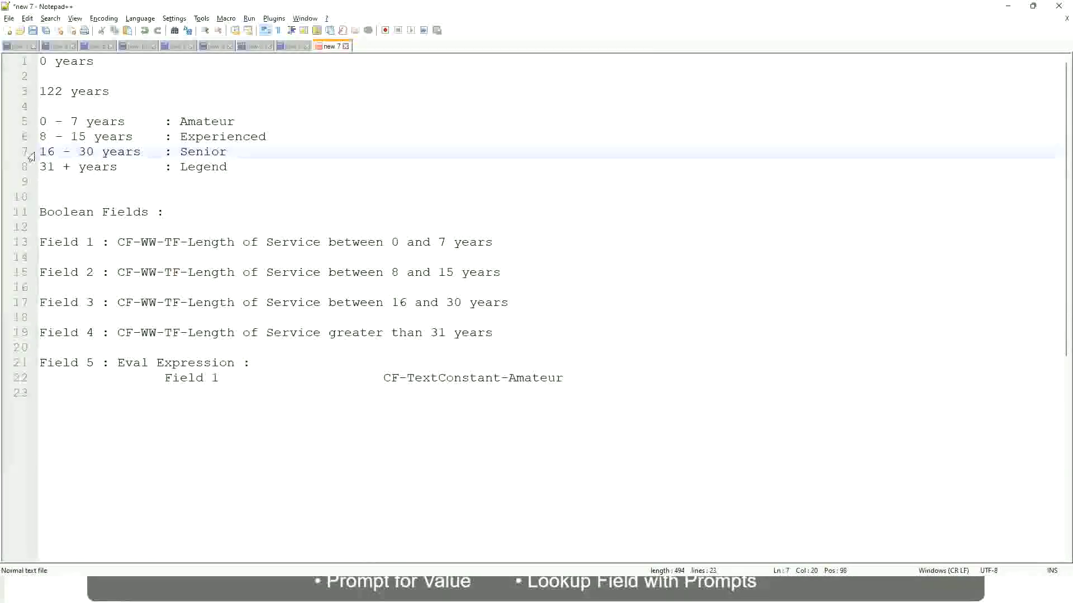
left_click_drag(39, 153, 145, 159)
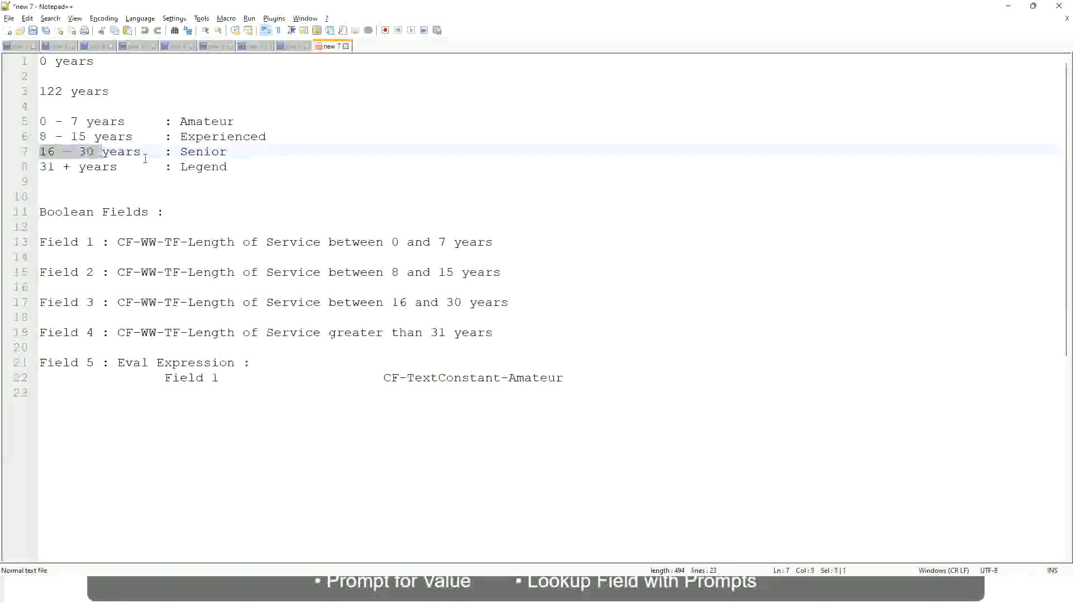
double_click(199, 152)
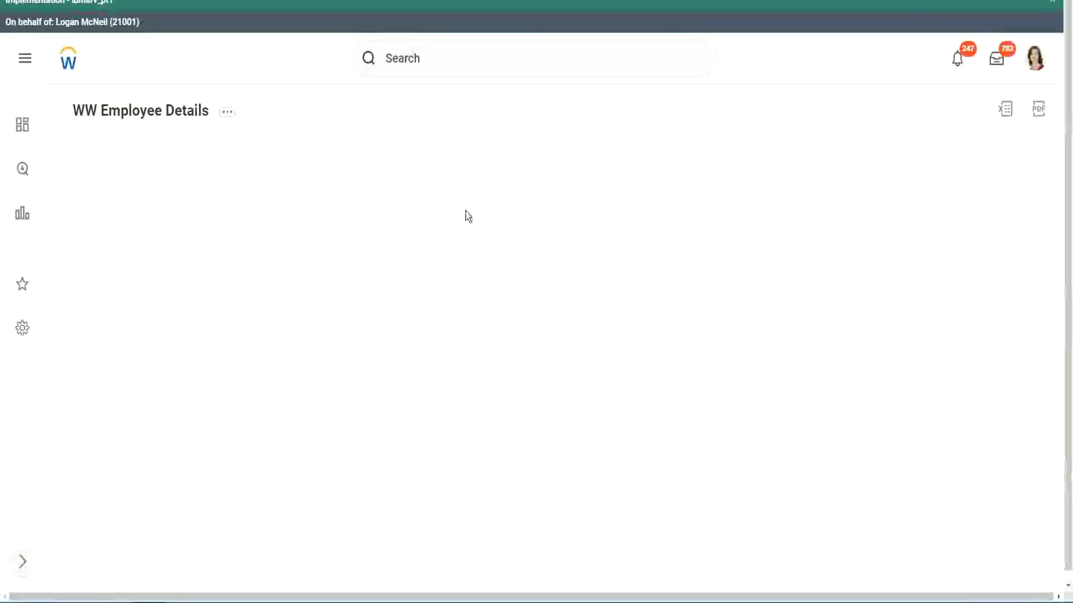
Return to the Workday report and compare # of Years of Service with Experience Bands across the unfiltered rows
scroll(922, 338, "down", 3)
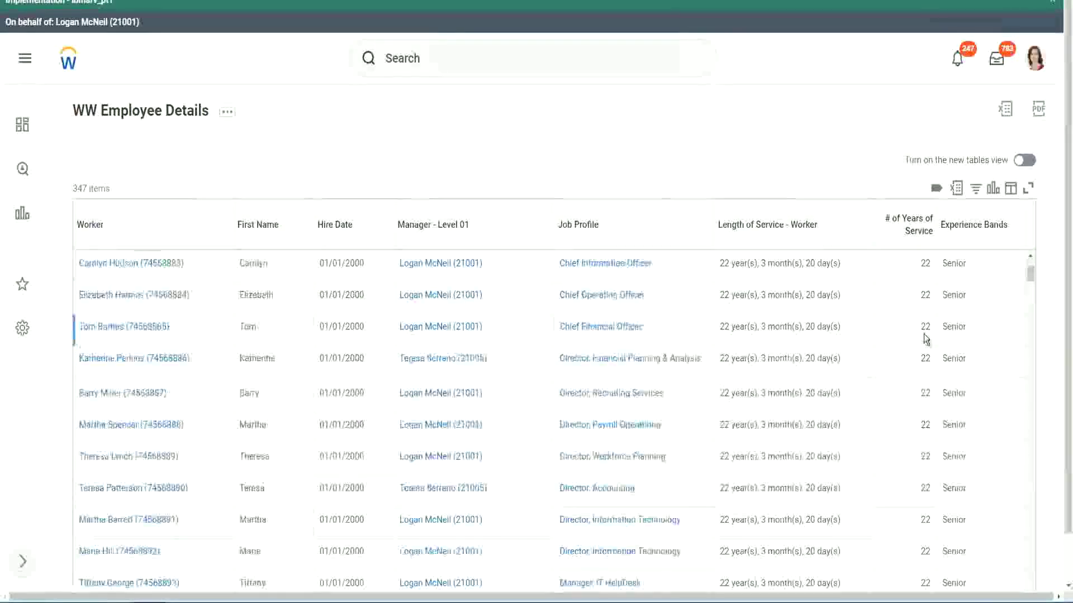
scroll(927, 338, "down", 7)
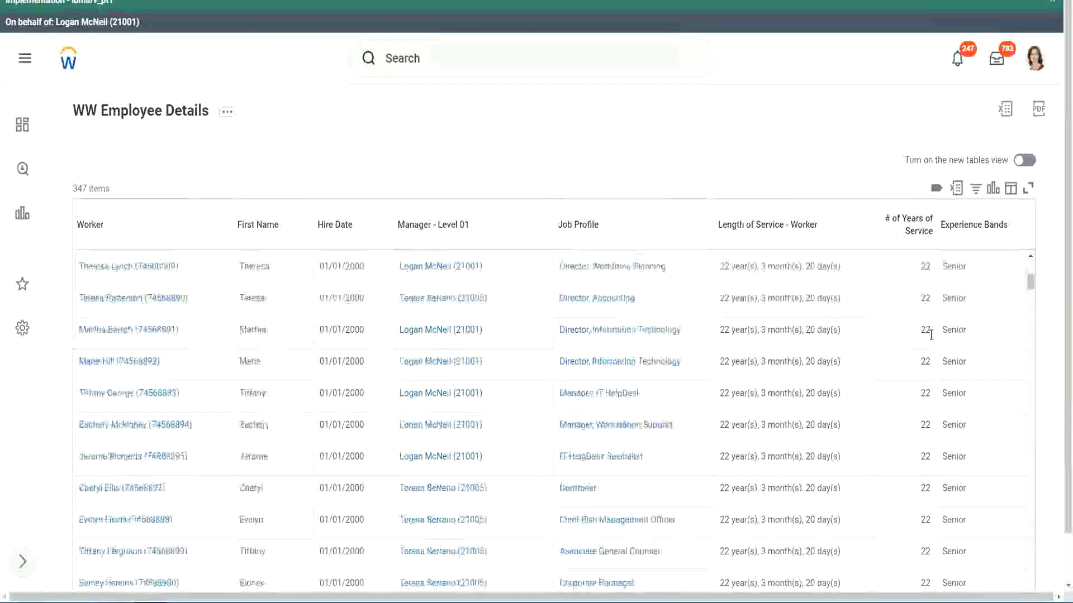
scroll(935, 358, "down", 5)
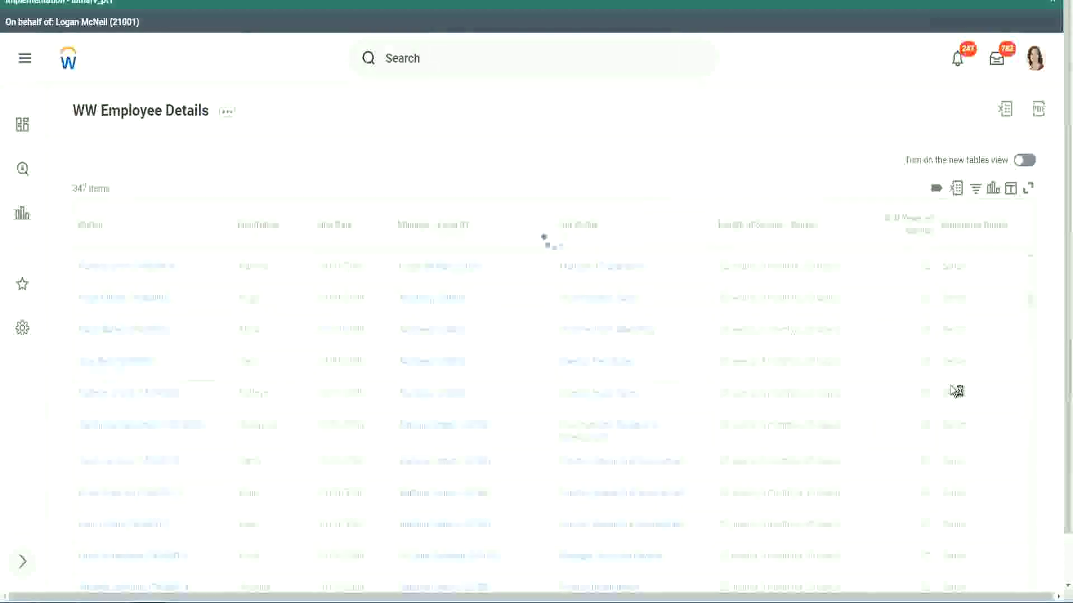
scroll(952, 385, "down", 1)
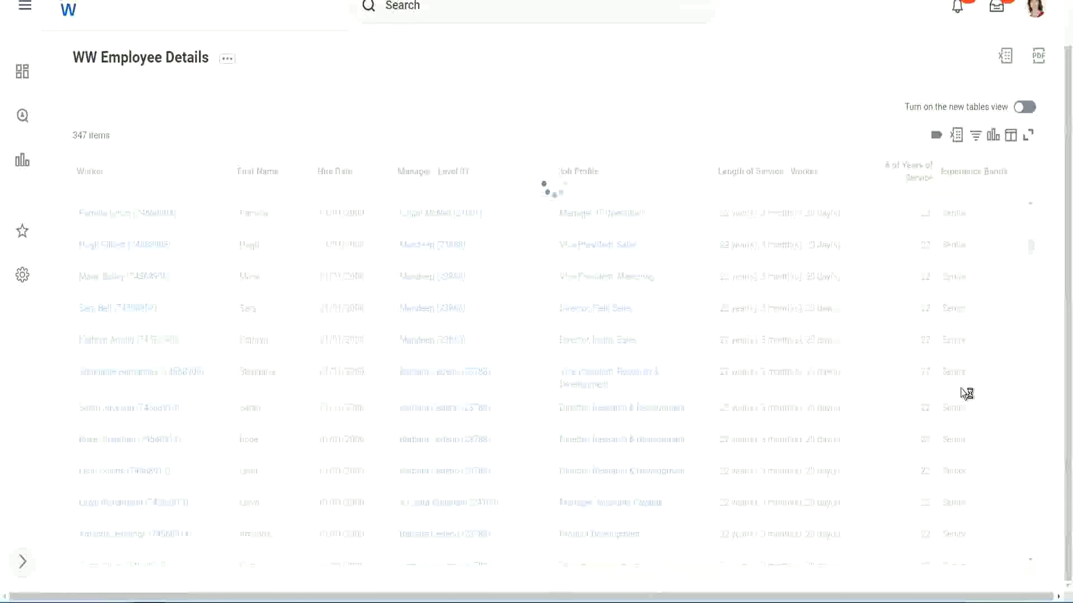
scroll(994, 314, "down", 5)
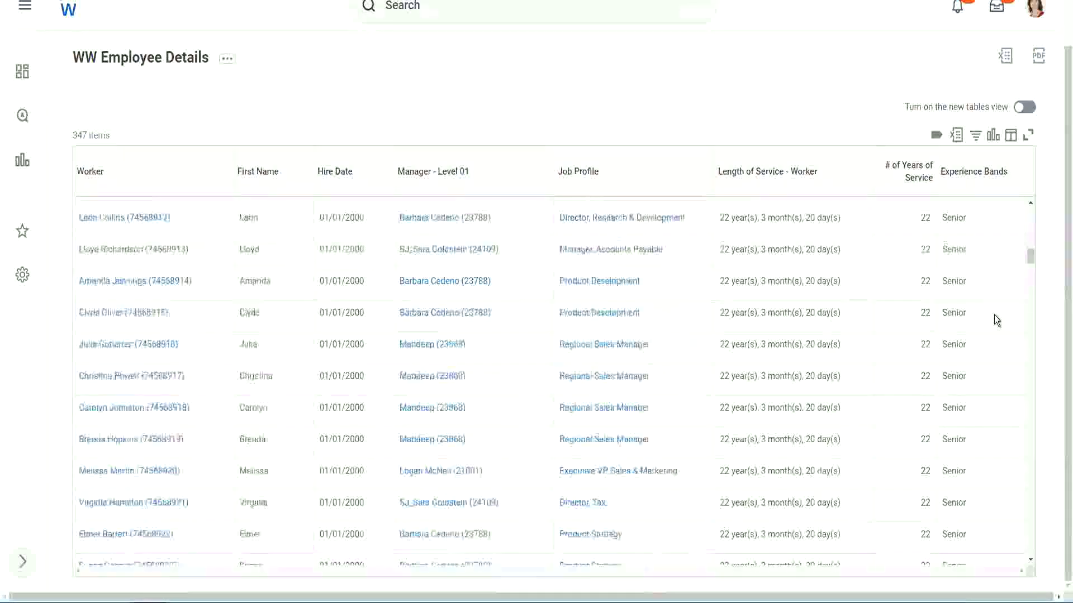
scroll(995, 316, "down", 3)
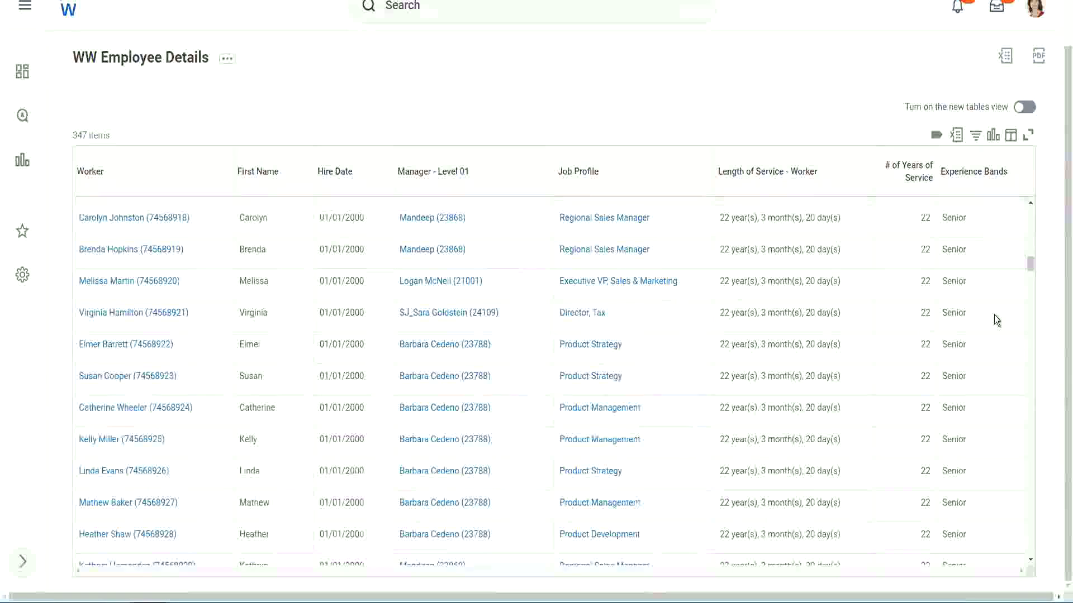
scroll(994, 314, "down", 7)
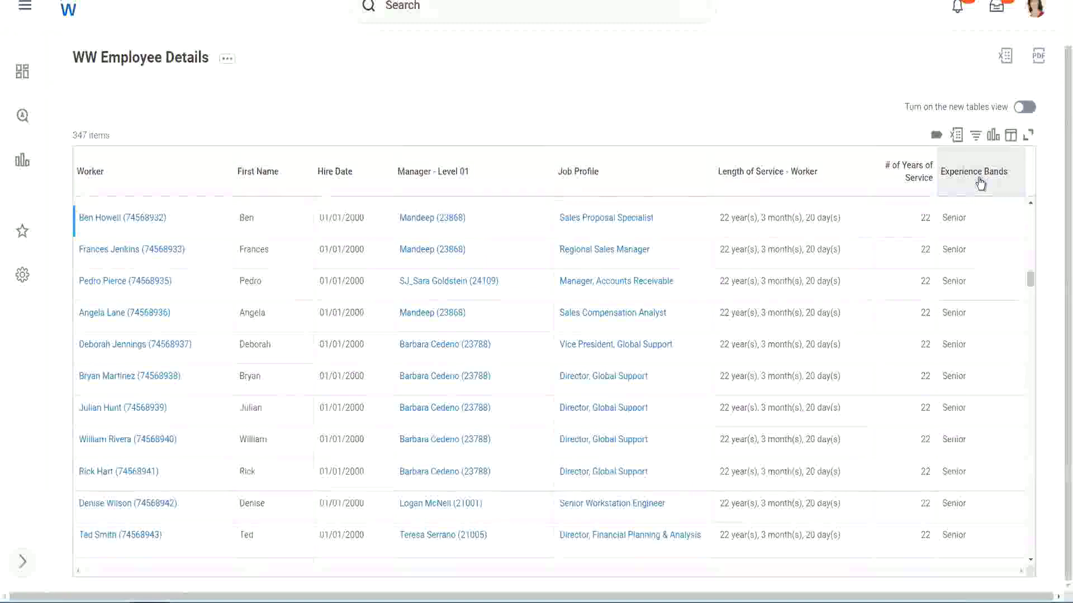
Filter the report's Experience Bands column to values that contain Amateur
left_click(978, 182)
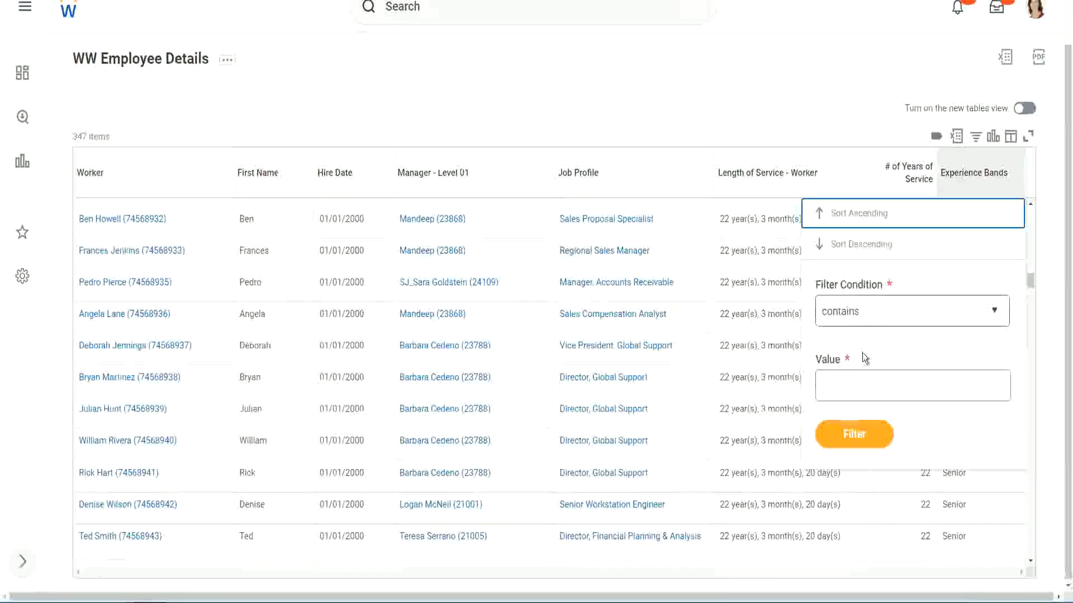
left_click(850, 375)
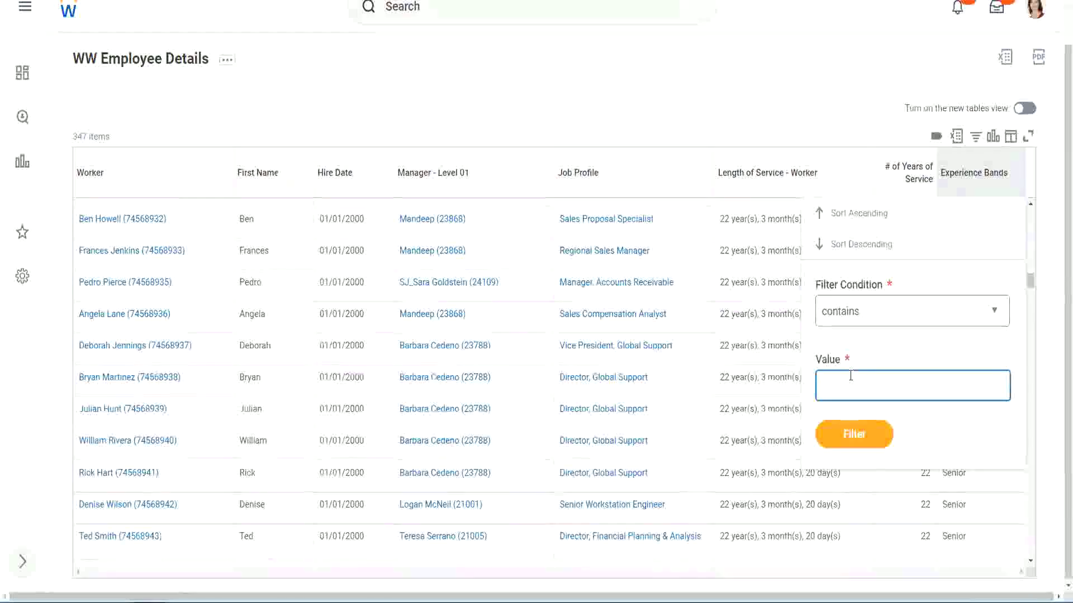
type("Amate")
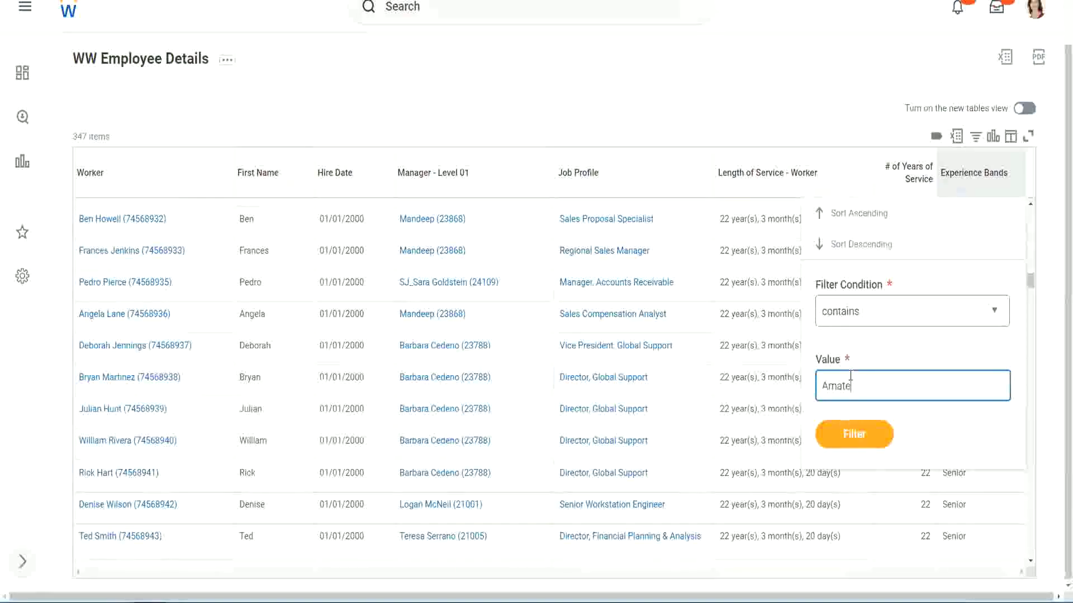
type("ur")
left_click(845, 441)
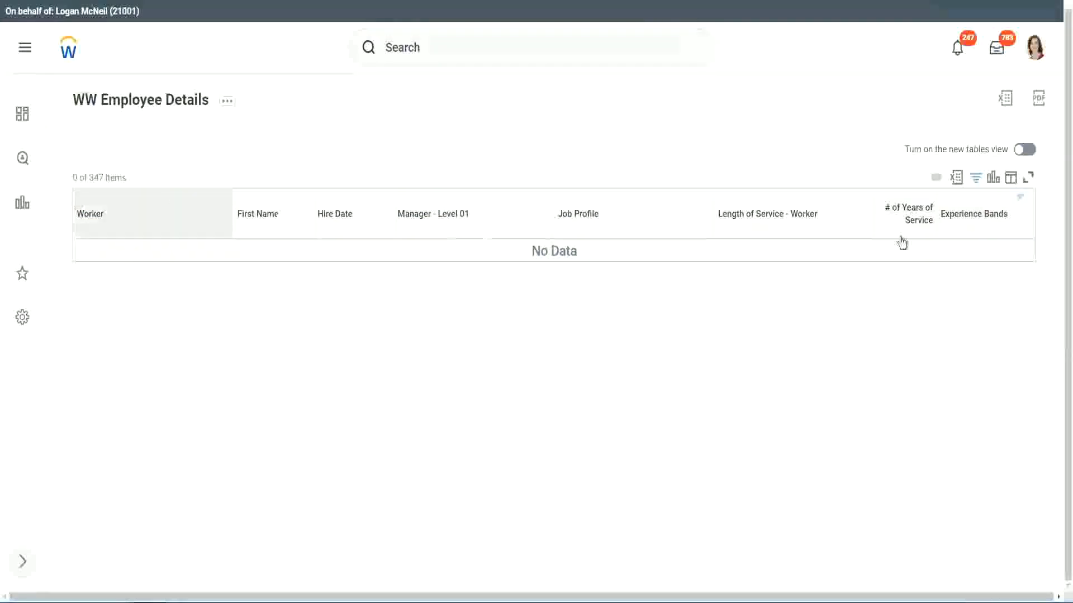
Change the Experience Bands filter value to Legend and apply it
left_click(969, 213)
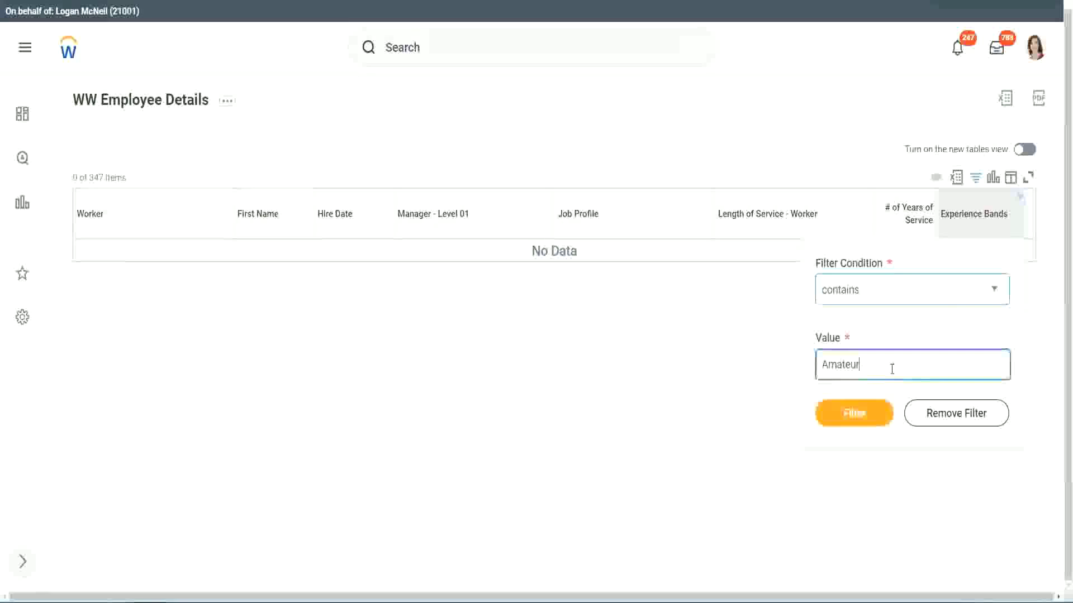
left_click_drag(869, 366, 766, 367)
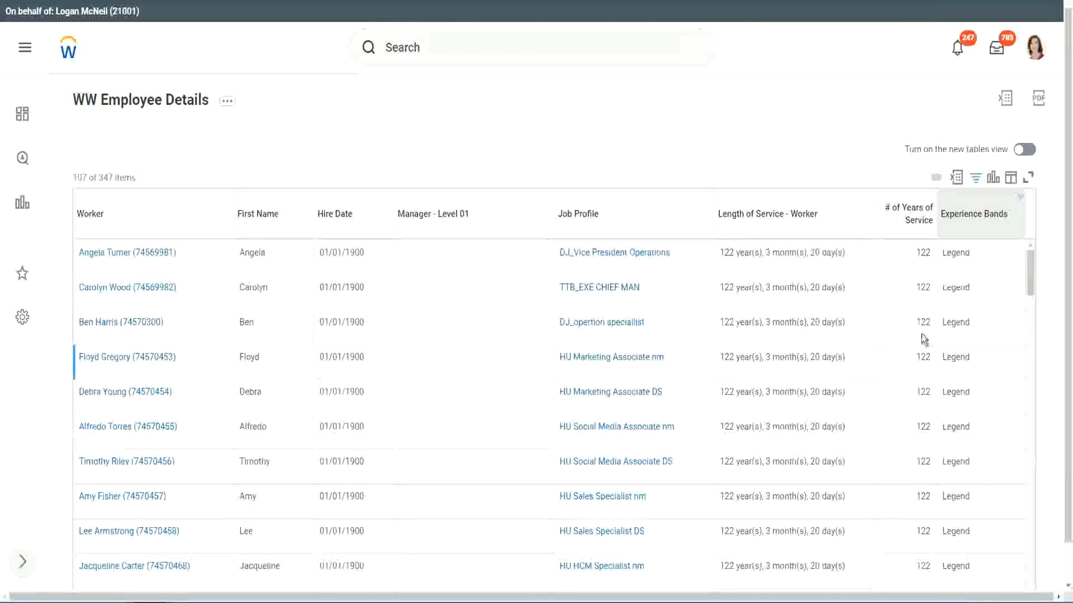
Examine the hire dates and # of Years of Service down to the end of the Legend rows
scroll(921, 334, "down", 15)
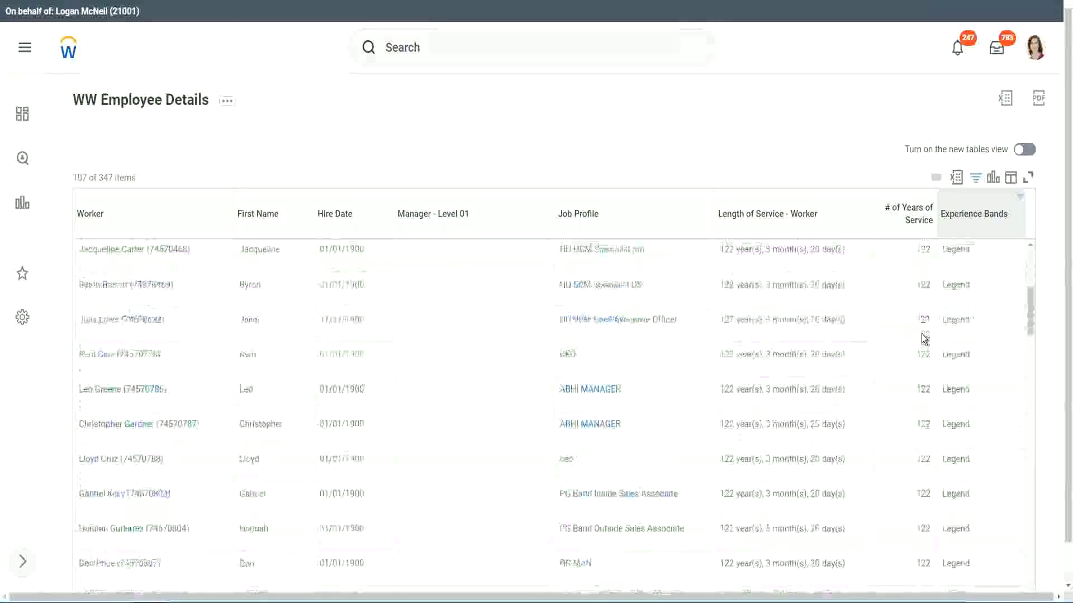
scroll(921, 333, "down", 3)
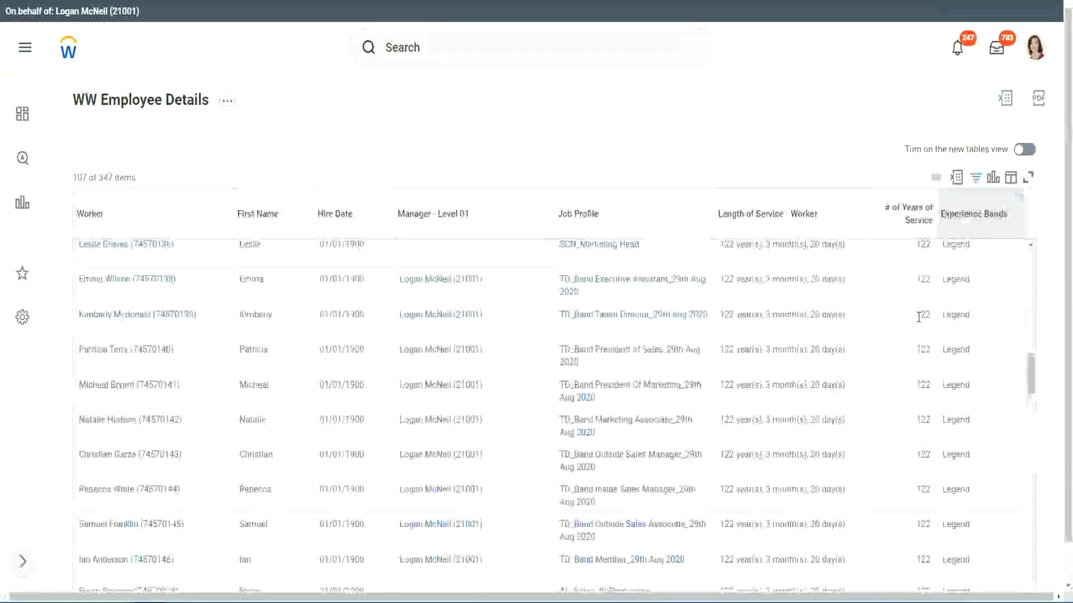
scroll(883, 323, "down", 10)
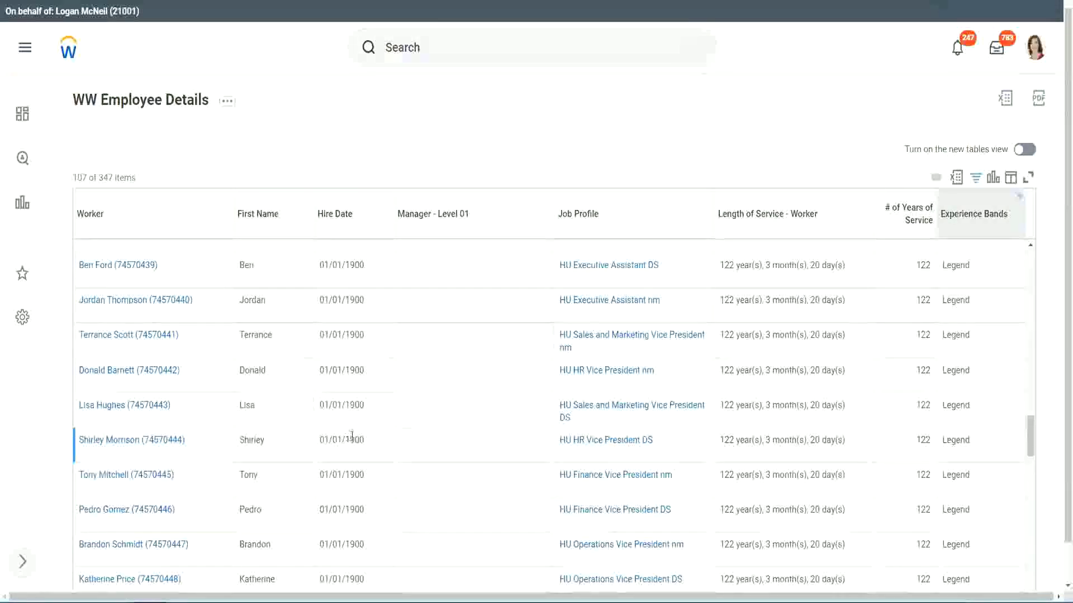
double_click(354, 440)
scroll(913, 420, "down", 4)
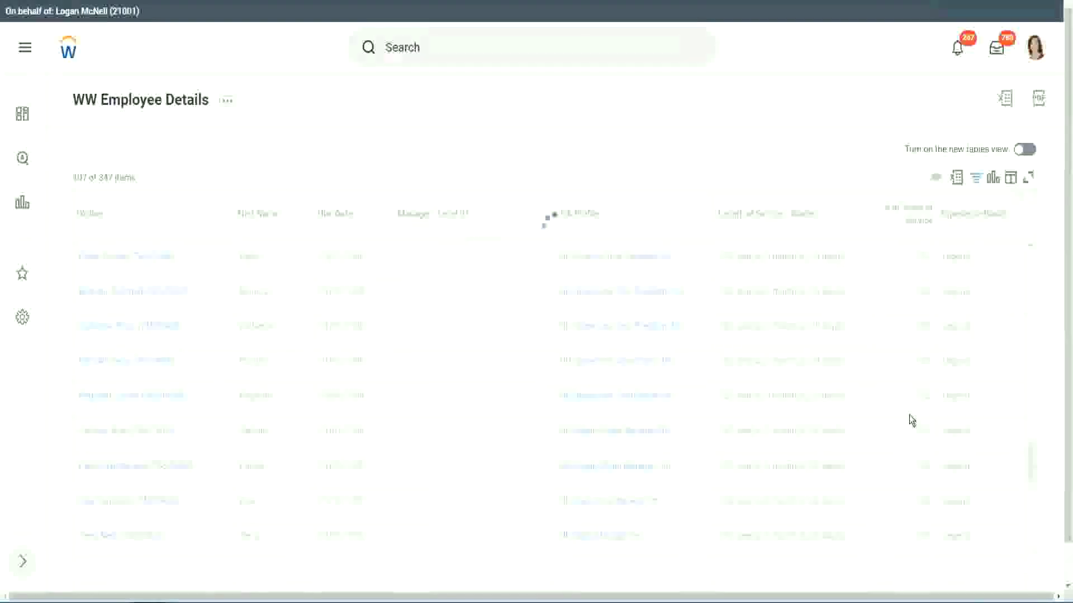
scroll(910, 420, "down", 5)
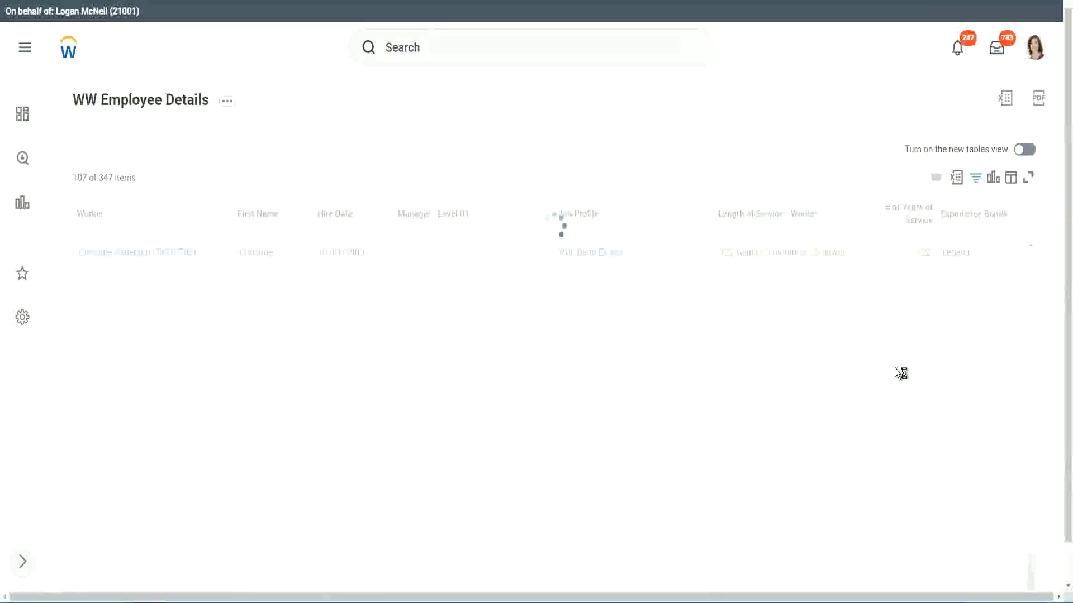
scroll(895, 369, "down", 5)
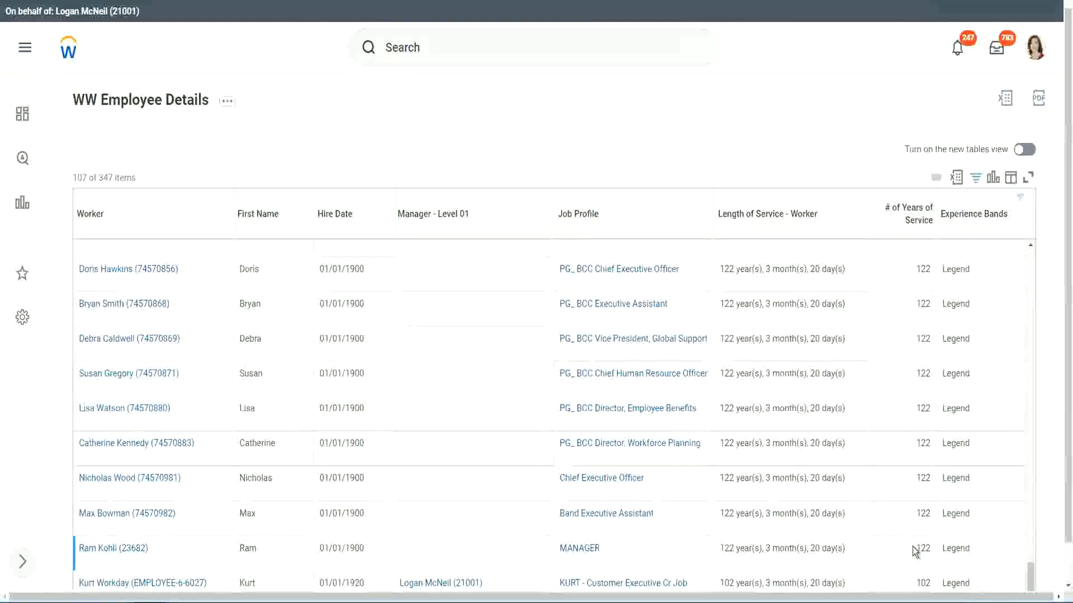
double_click(923, 583)
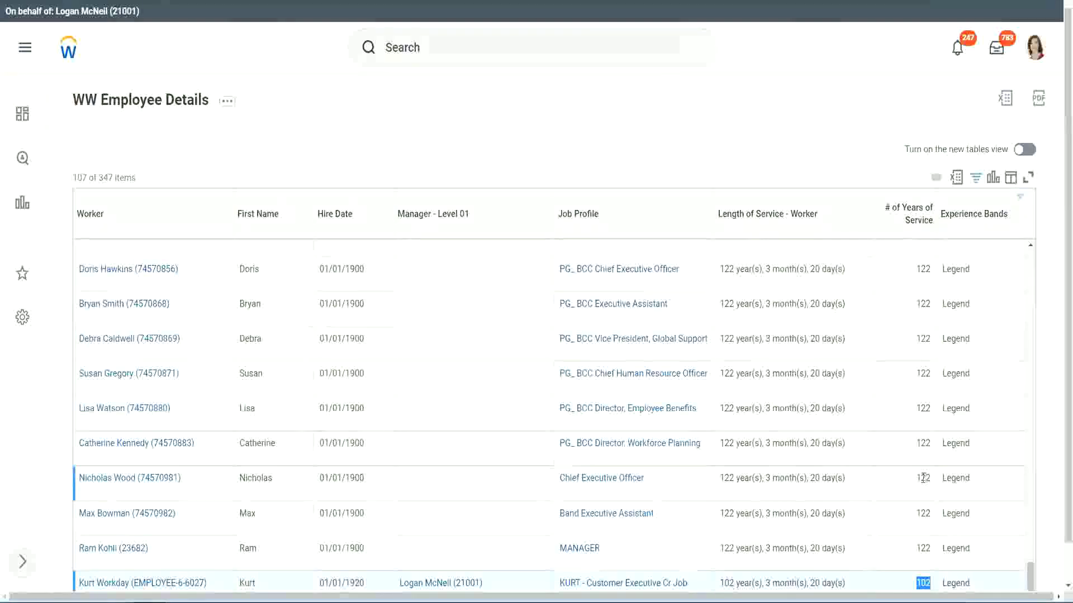
left_click_drag(923, 478, 931, 478)
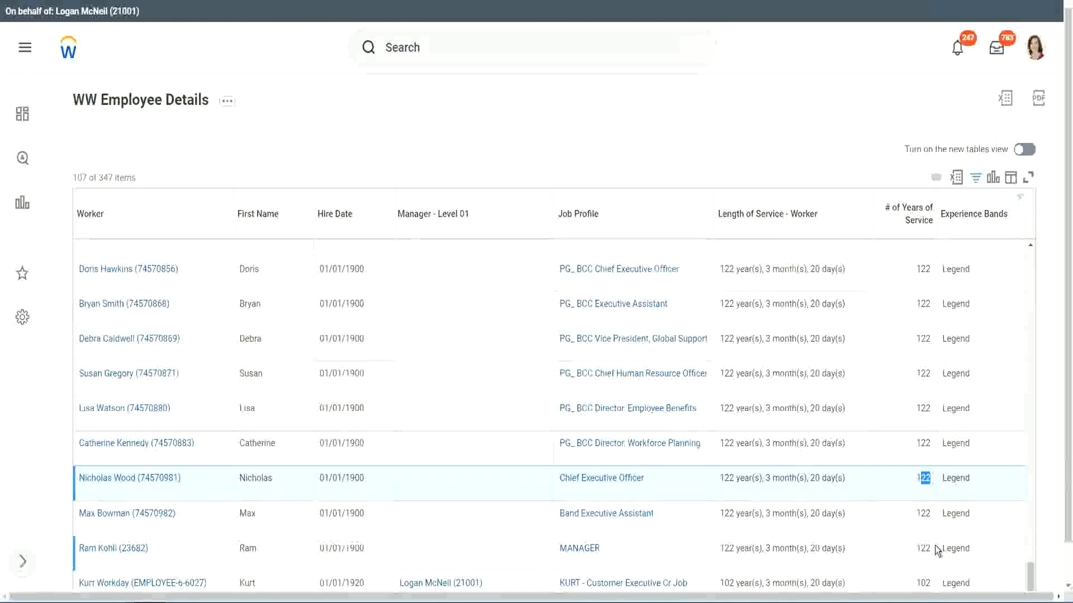
left_click(903, 450)
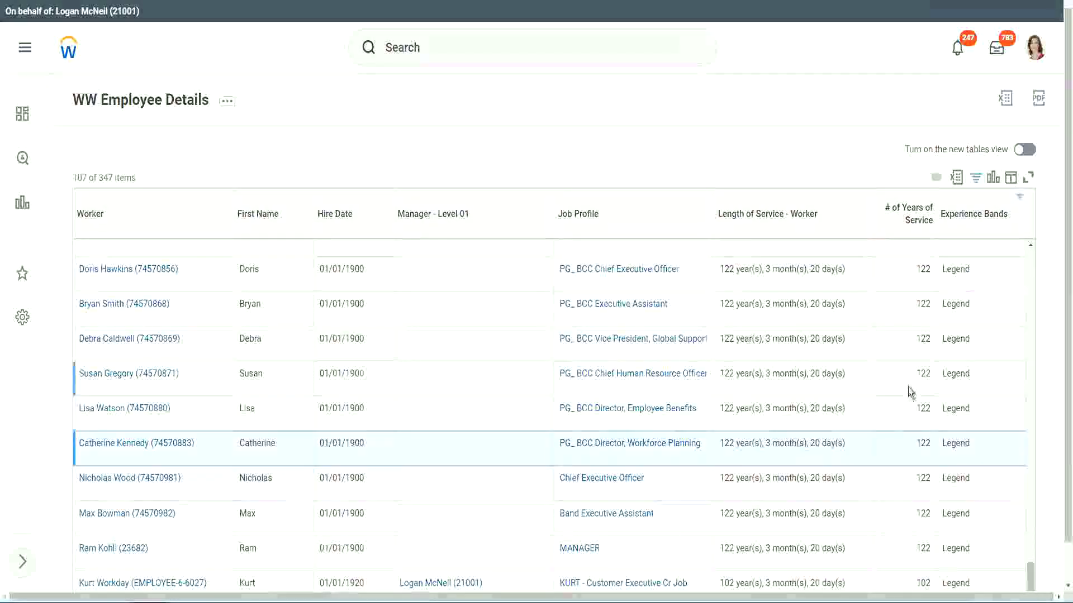
Change the Experience Bands filter value to Experienced, keeping the contains condition, and apply it
left_click(981, 221)
left_click(878, 427)
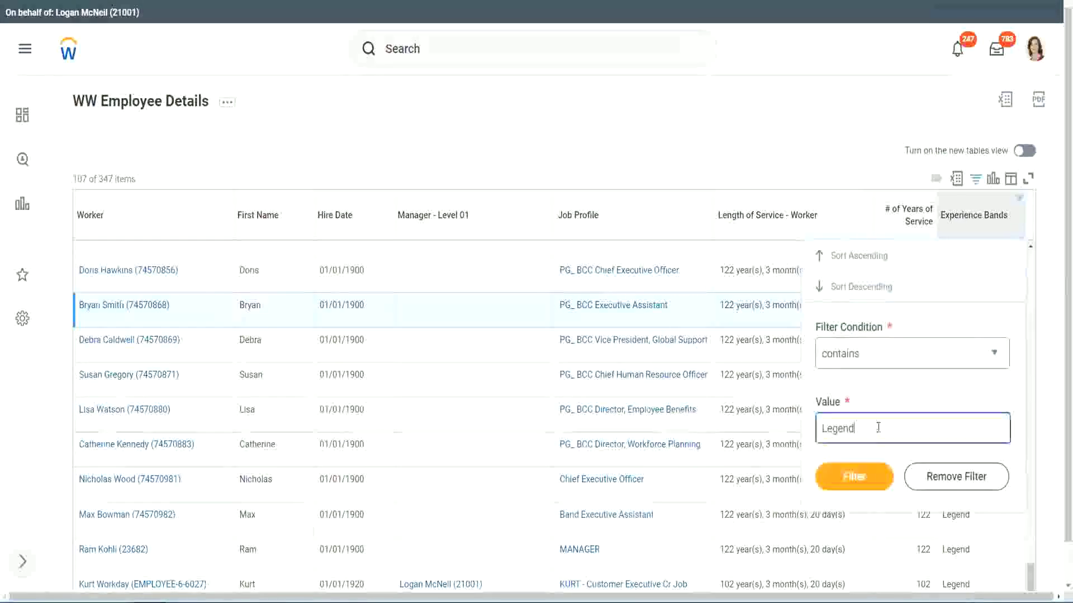
left_click_drag(878, 427, 741, 431)
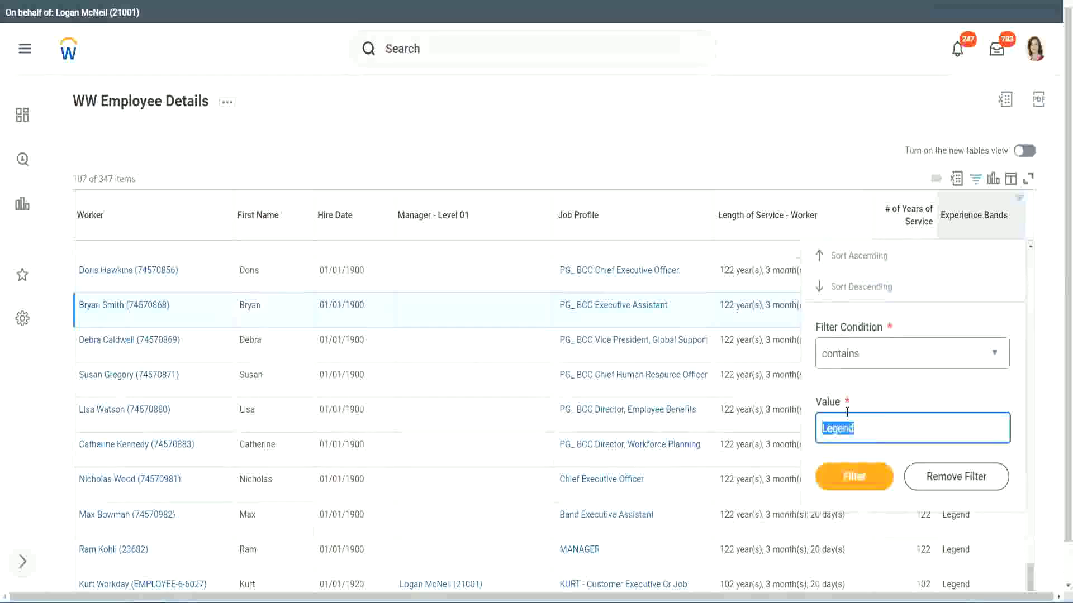
type("Ex")
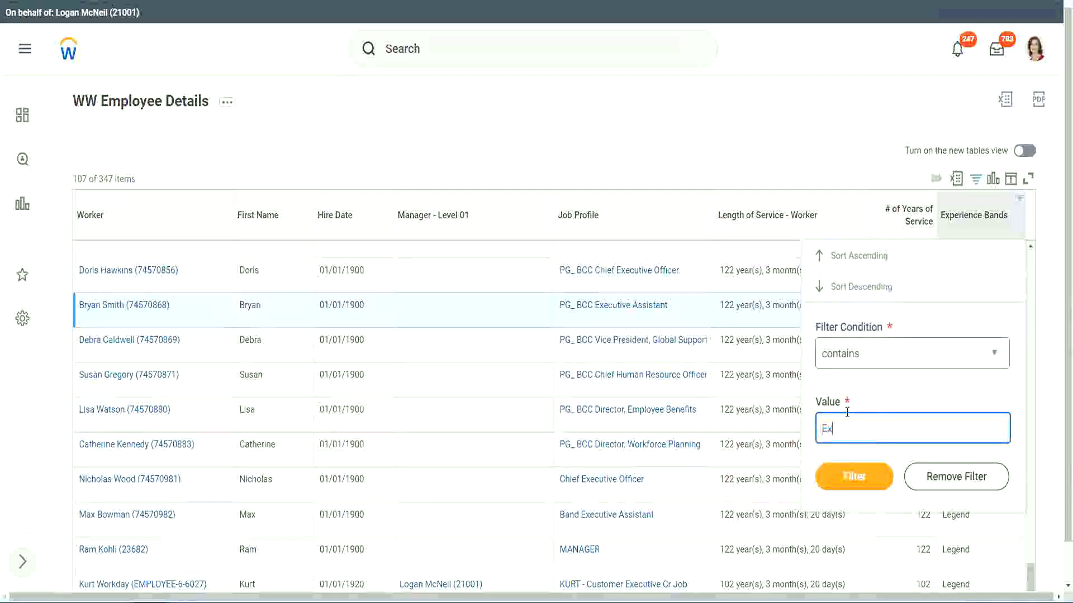
type("perienced")
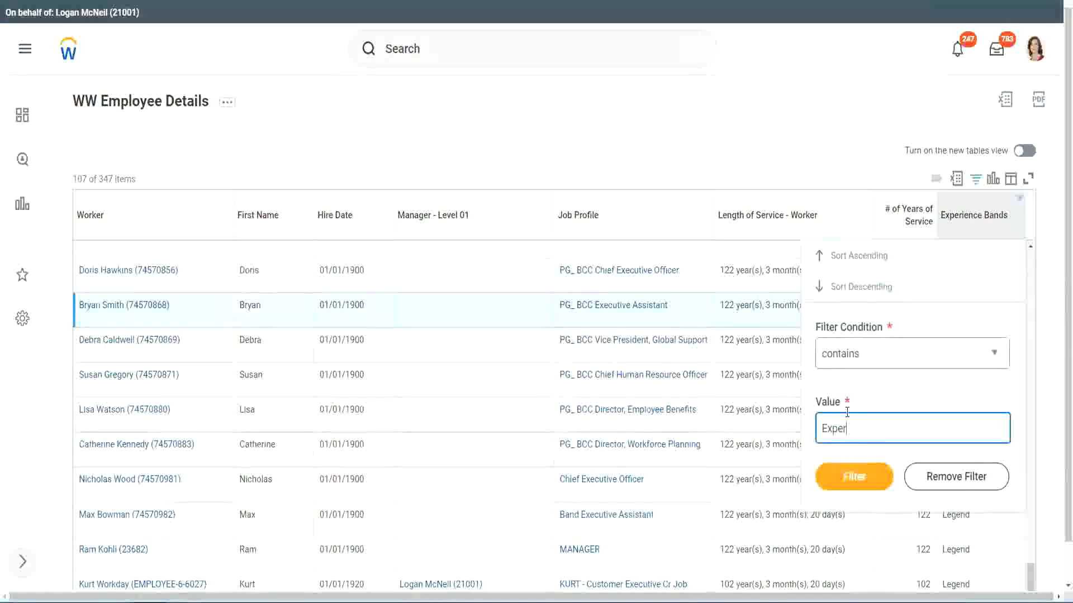
left_click(853, 480)
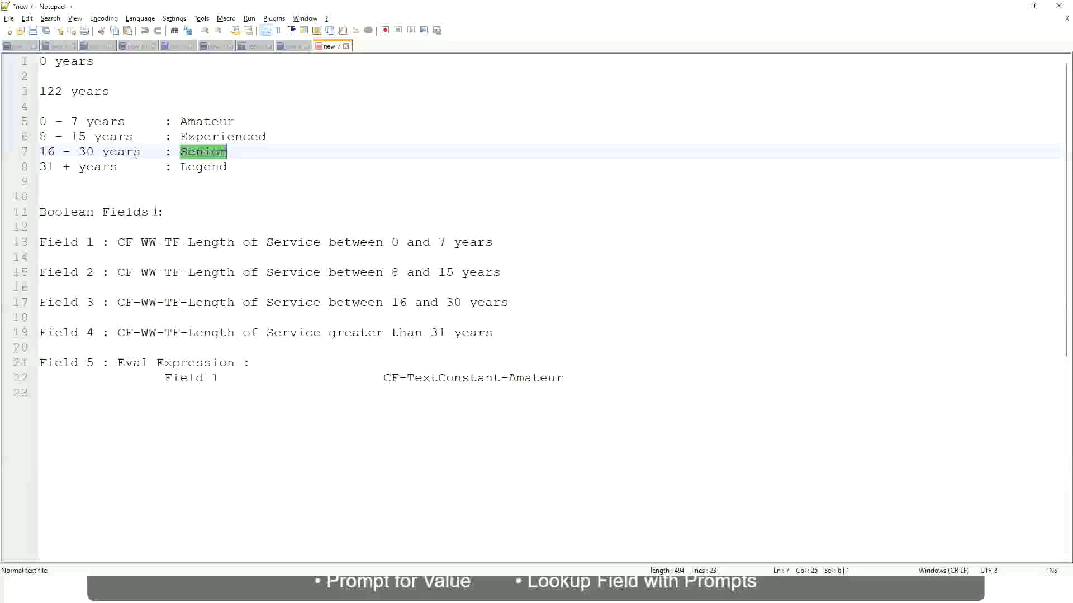
Switch to the Notepad++ notes and check the year range defined for the Experienced band
left_click_drag(46, 138, 85, 138)
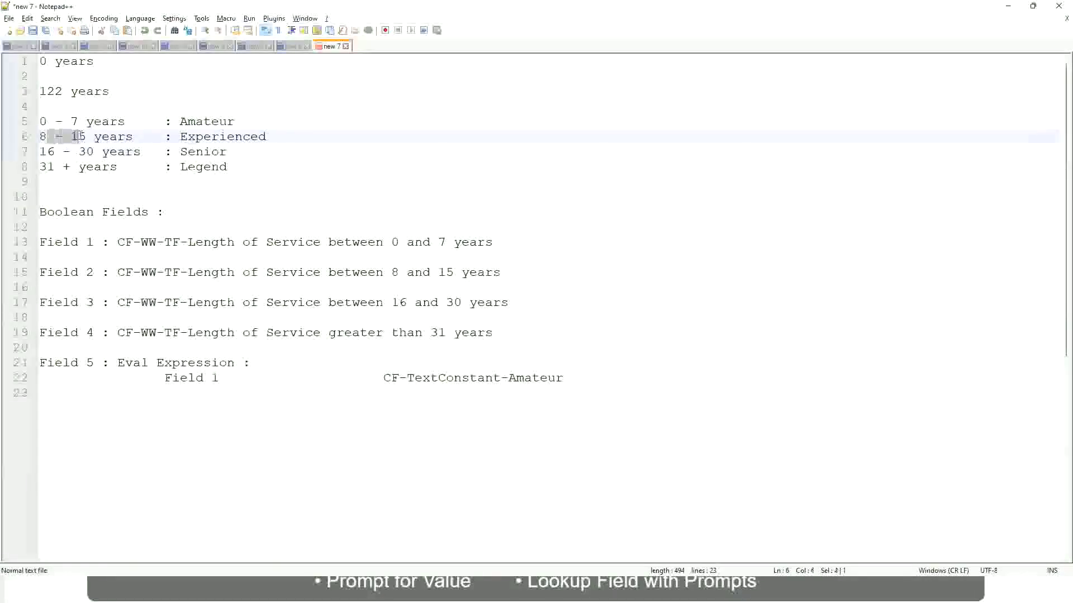
left_click(86, 138)
left_click(123, 138)
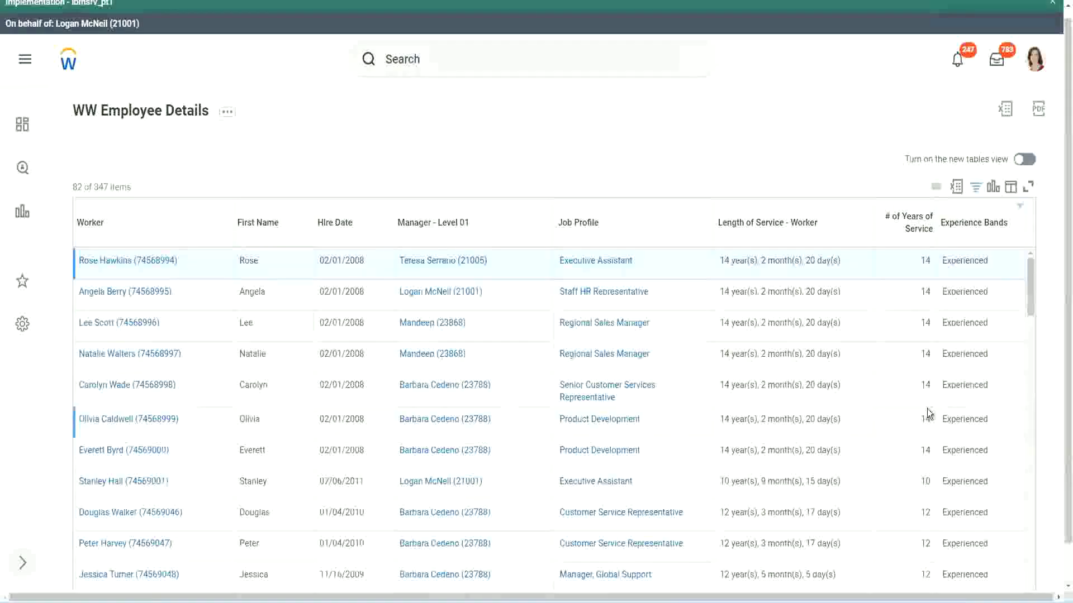
Return to the Workday report and compare # of Years of Service with Experience Bands down the filtered Experienced rows
scroll(928, 414, "down", 5)
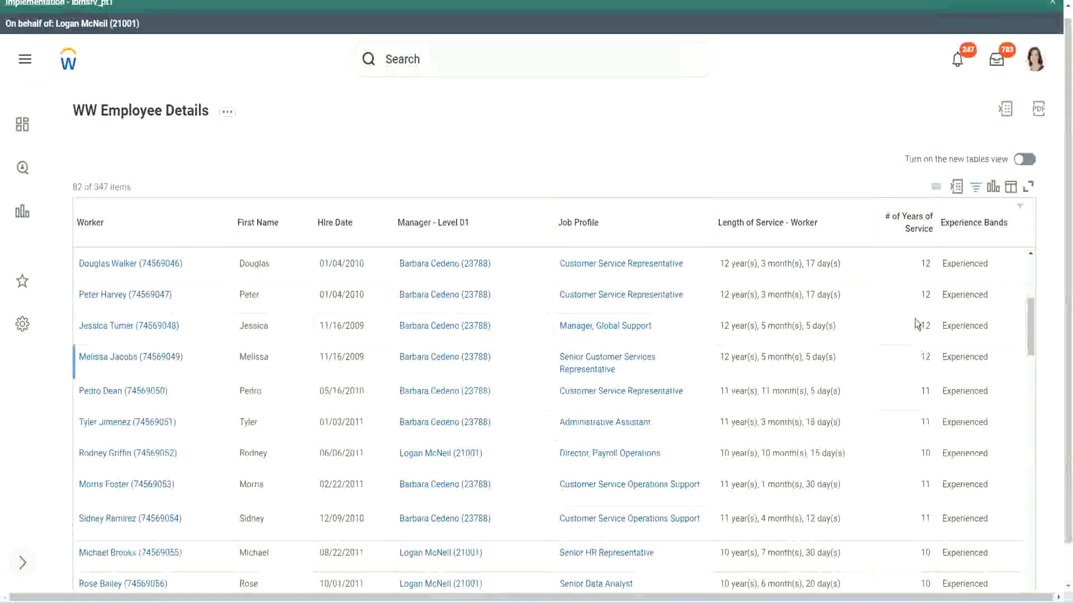
double_click(931, 297)
double_click(965, 296)
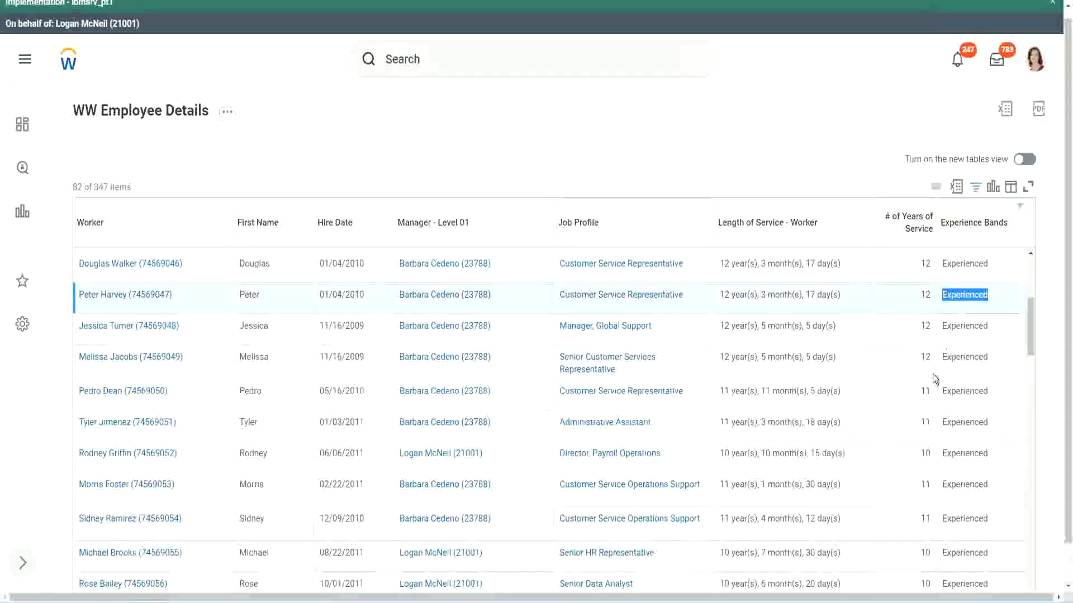
scroll(933, 381, "down", 2)
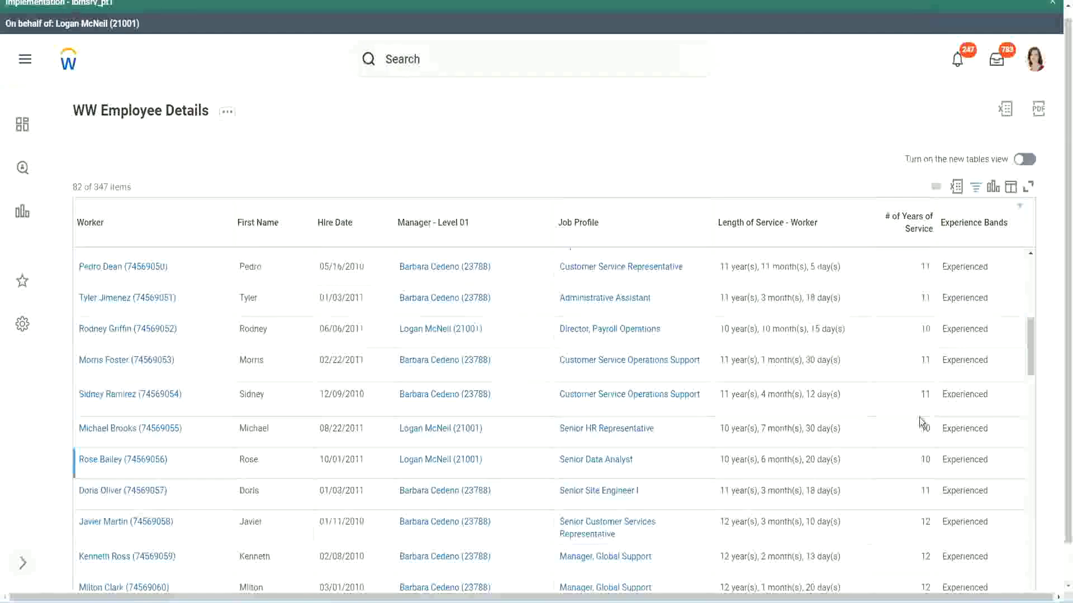
left_click(924, 396)
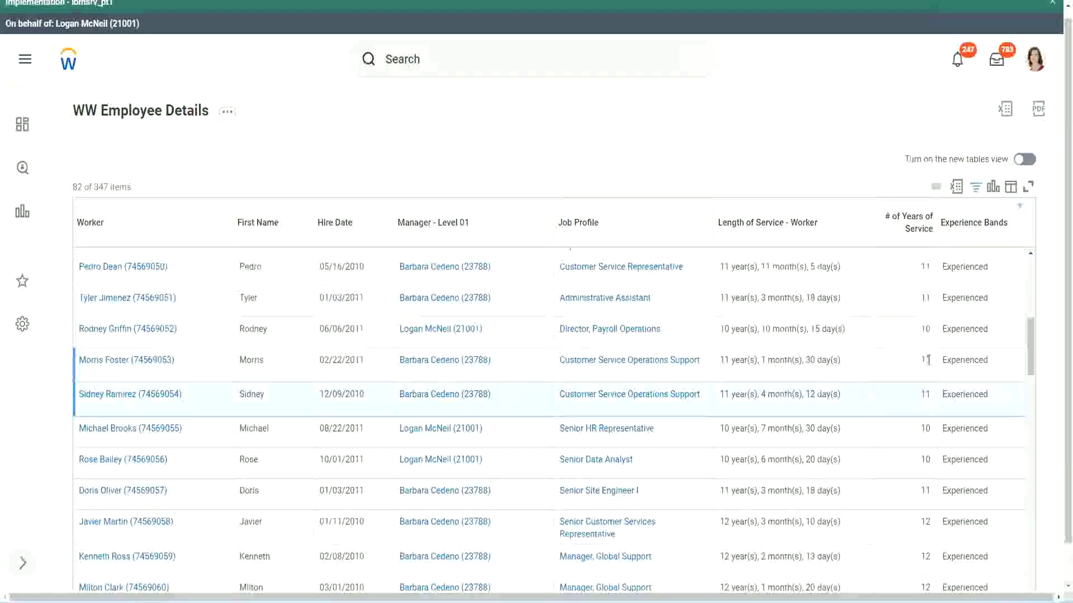
left_click(977, 358)
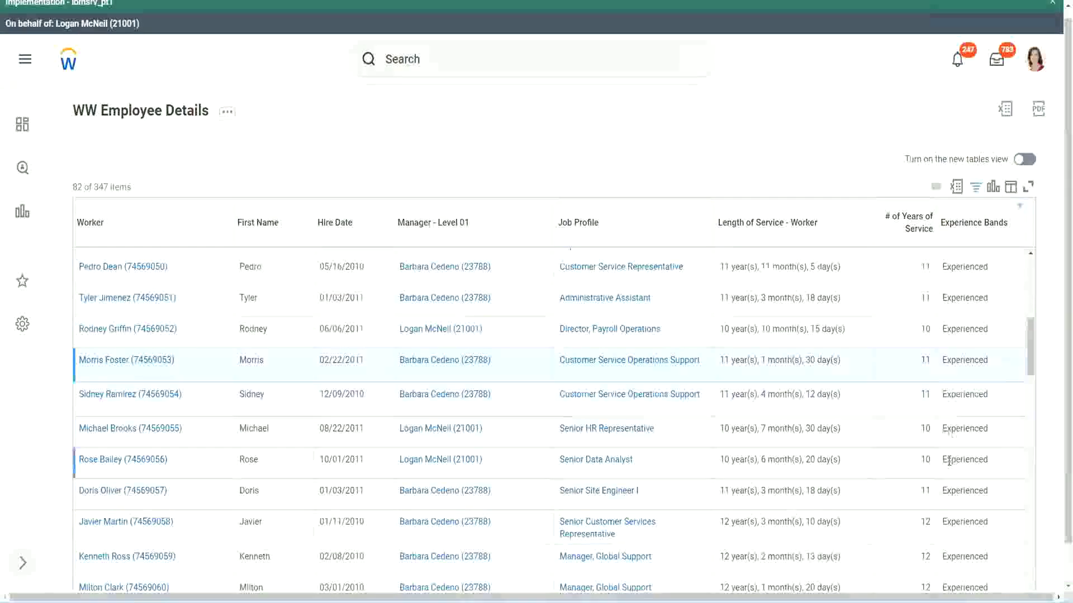
scroll(950, 461, "down", 10)
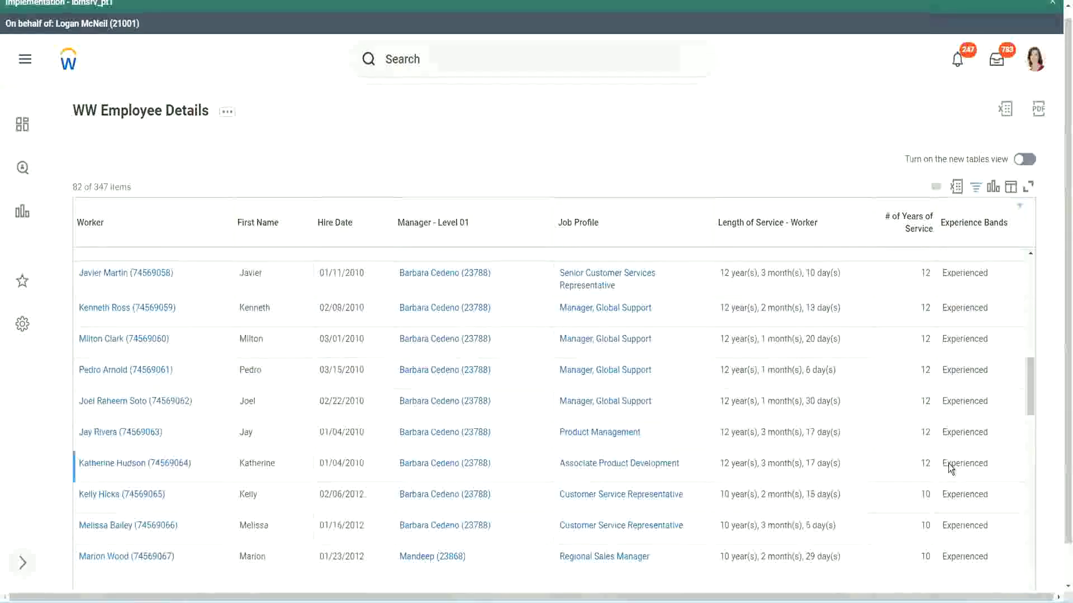